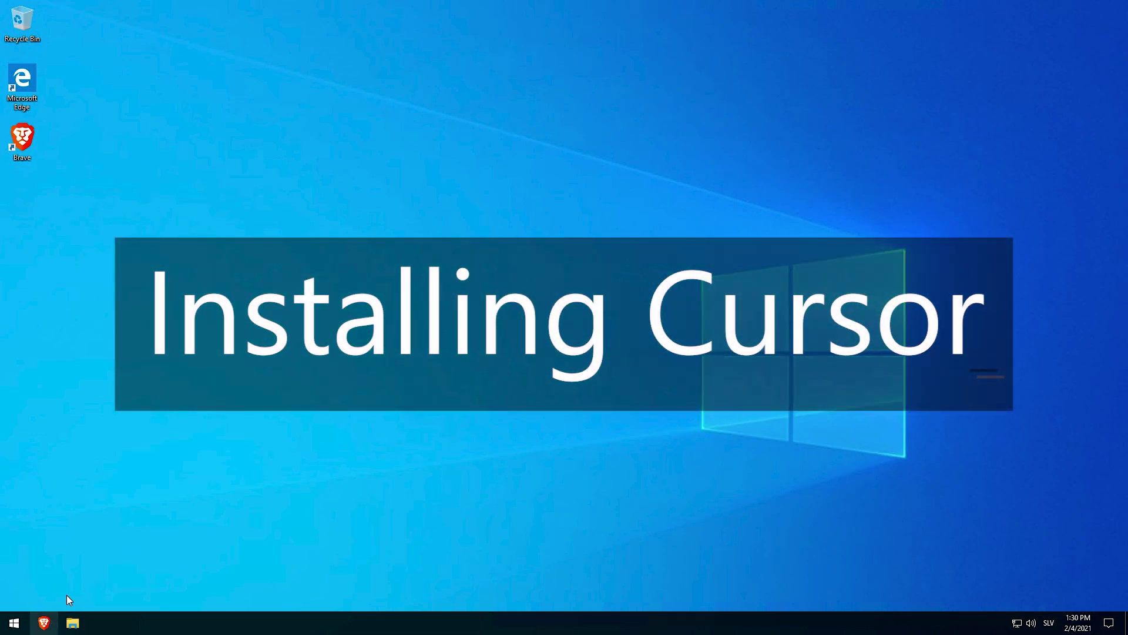
Google 'mac os cursor deviantart' in Brave and open the macOS cursors for Windows page.
left_click(44, 621)
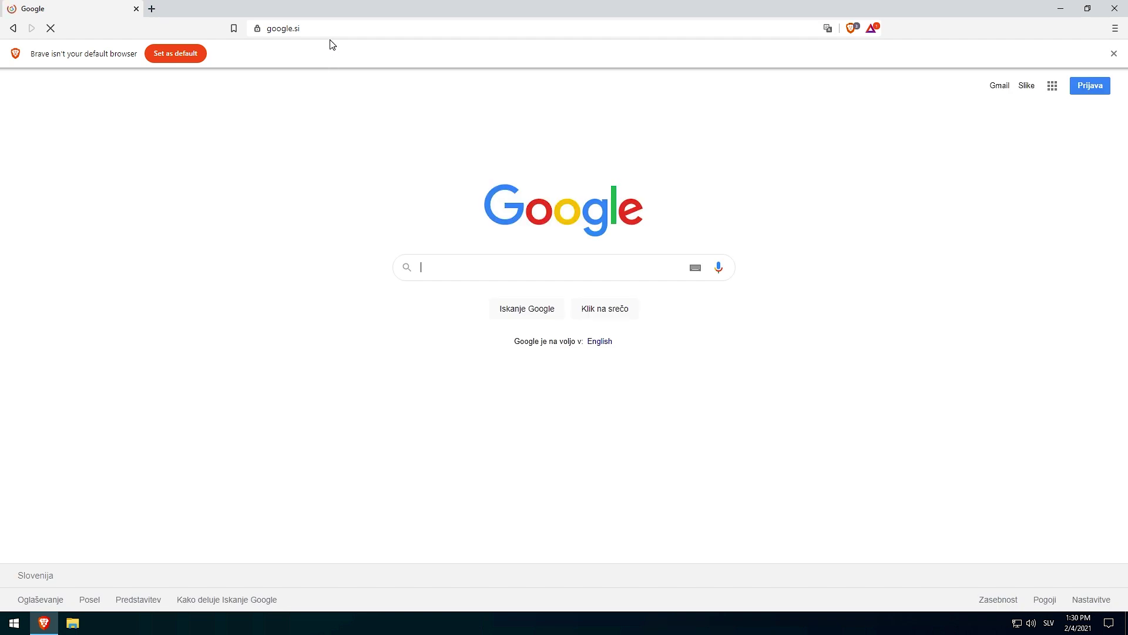
left_click(440, 266)
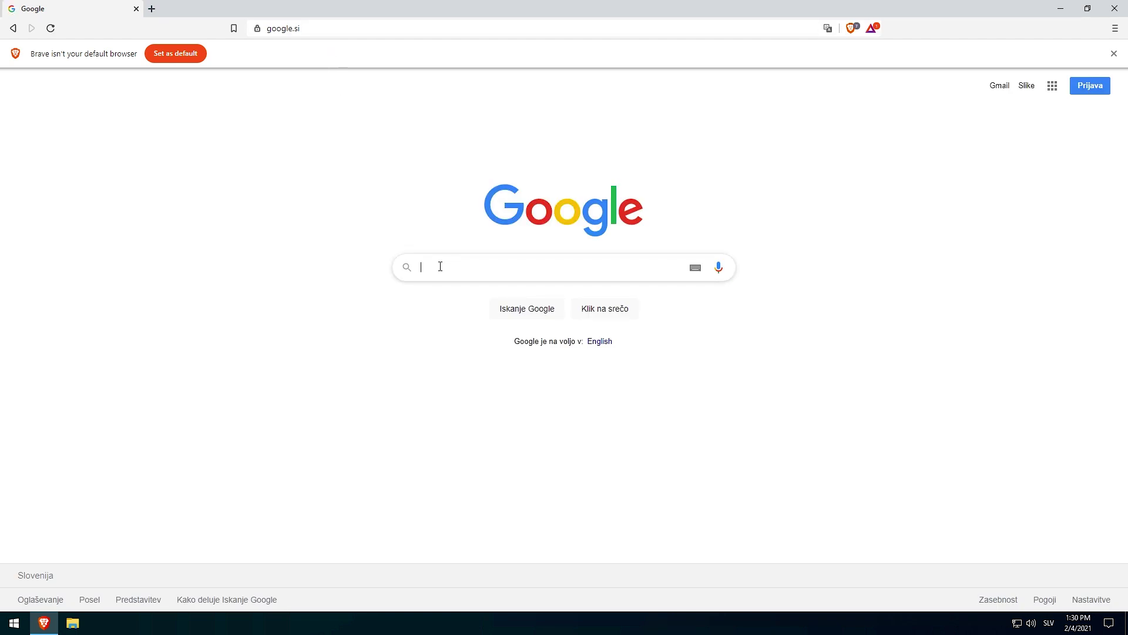
type("mac os ")
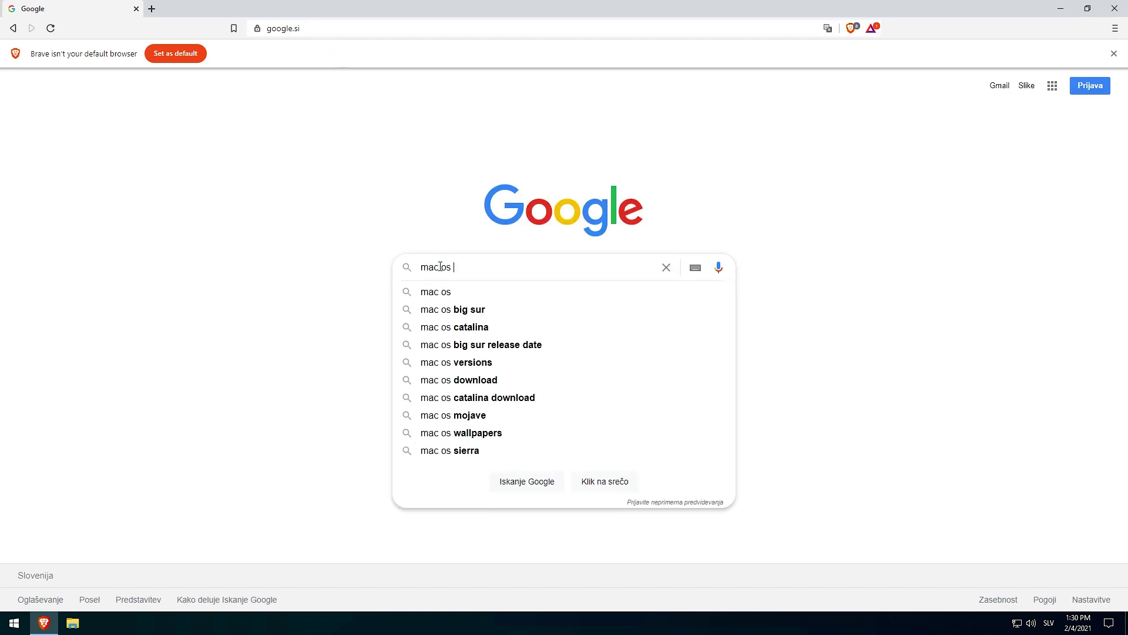
type("cursor deviantart")
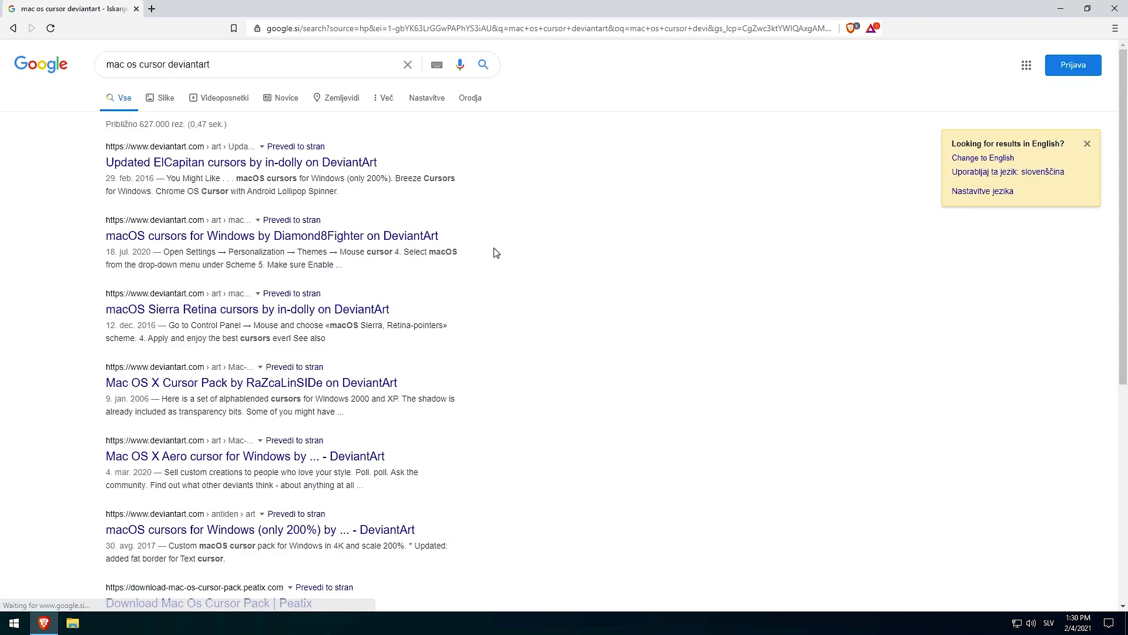
left_click(421, 238)
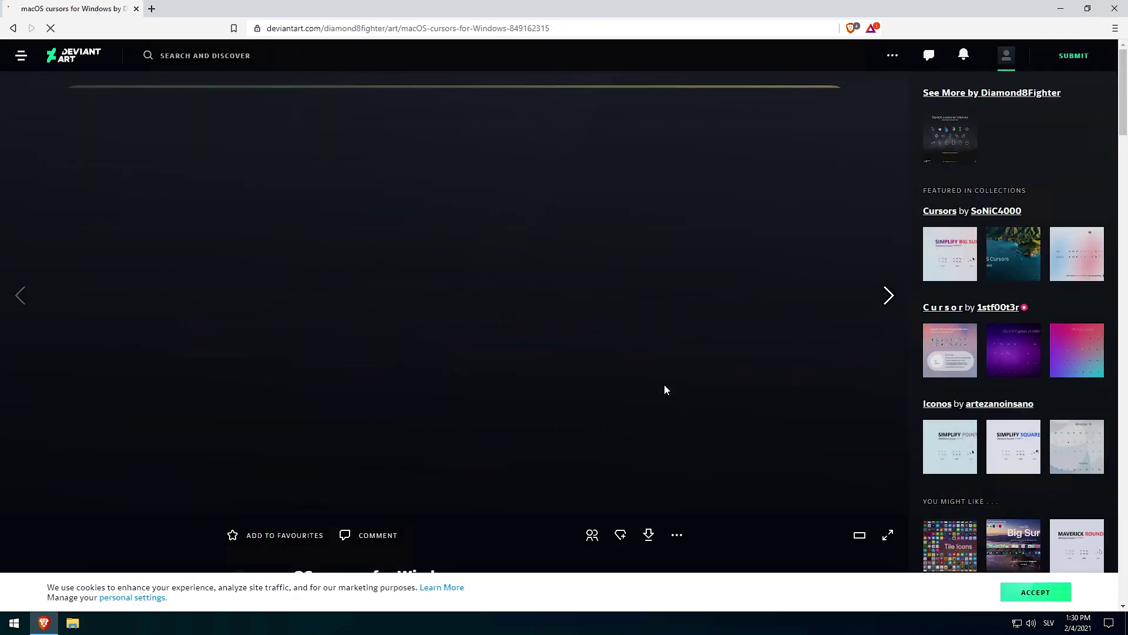
Download the macOS cursor pack and save the zip to Downloads.
scroll(633, 397, "down", 1)
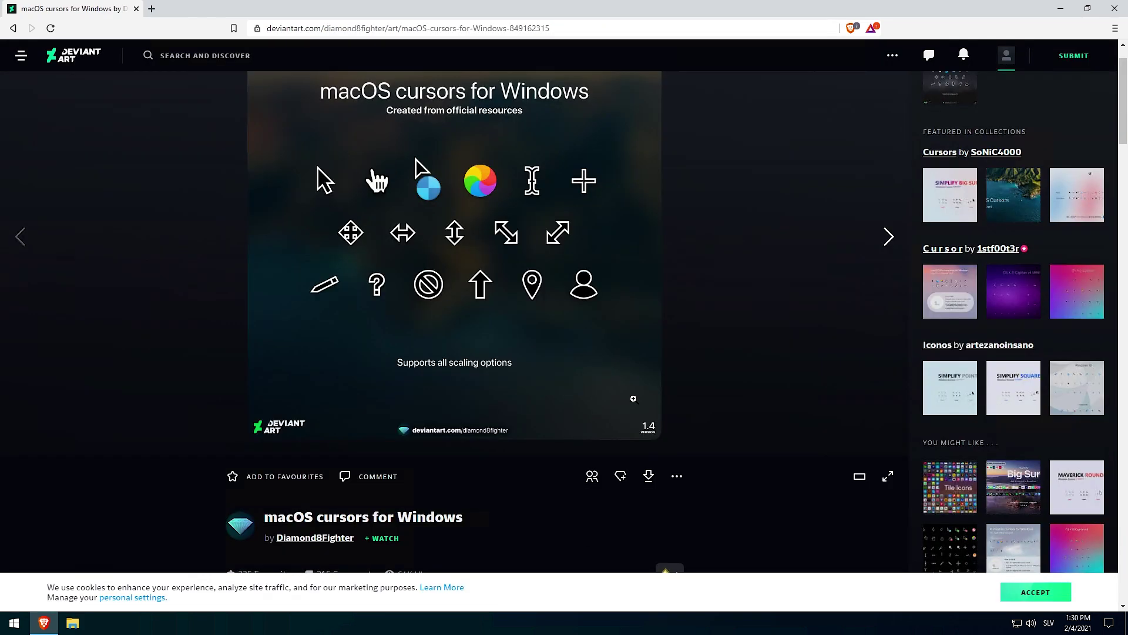
left_click(648, 477)
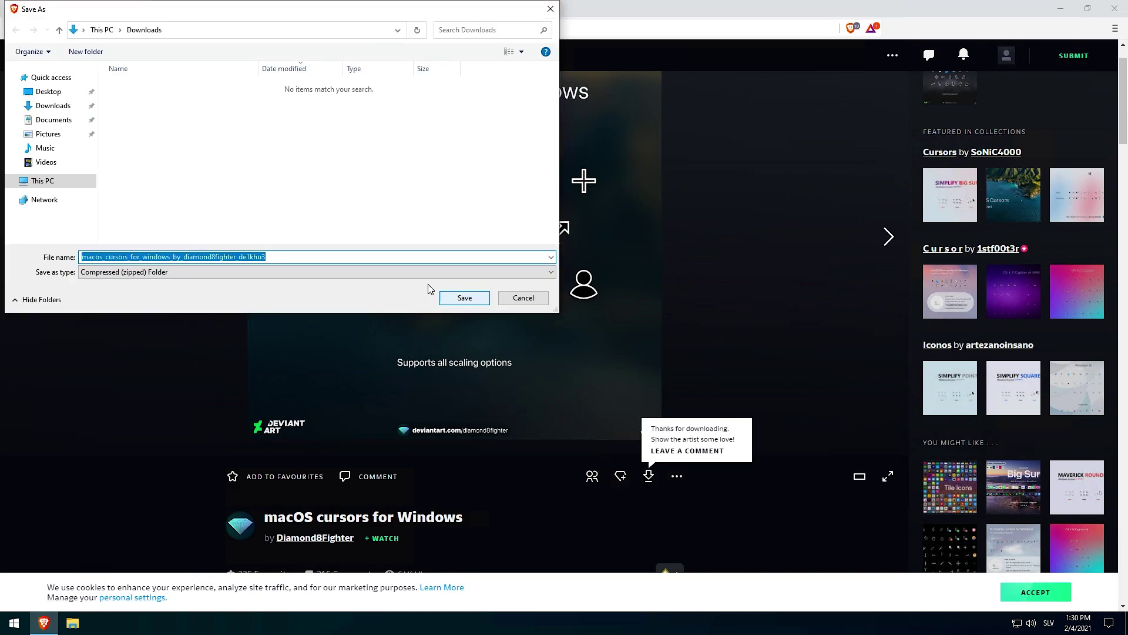
left_click(485, 299)
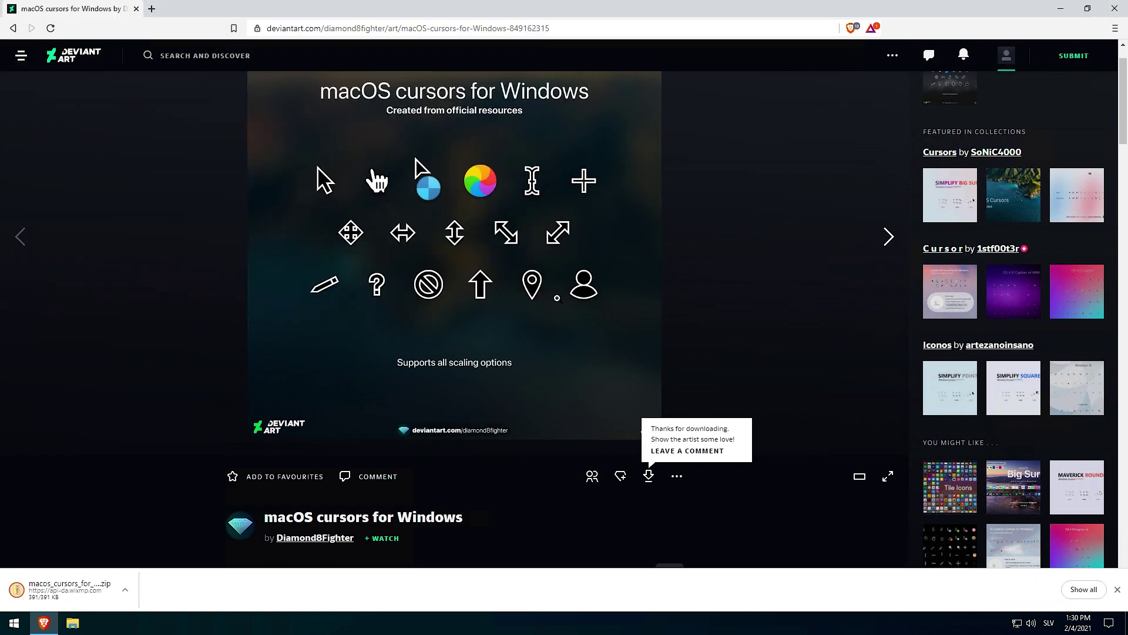
Extract all files from the downloaded macOS cursor zip.
left_click(90, 591)
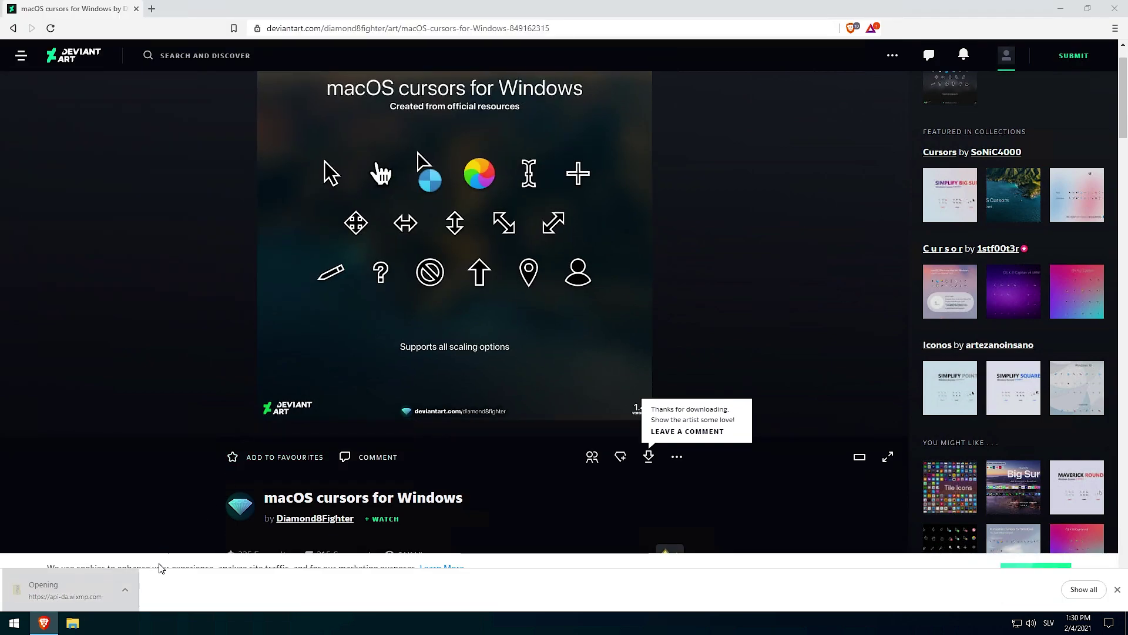
left_click(428, 209)
left_click(439, 147)
left_click(423, 178)
left_click(678, 424)
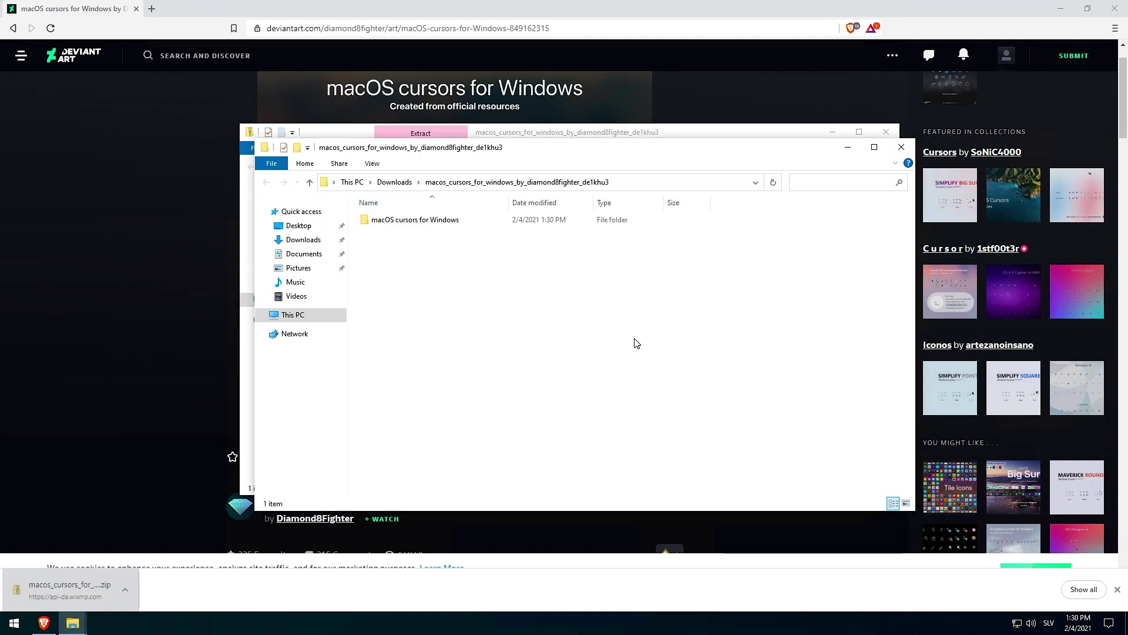
Install the cursors from the .Install file and close both Explorer windows.
double_click(445, 228)
right_click(440, 221)
left_click(513, 259)
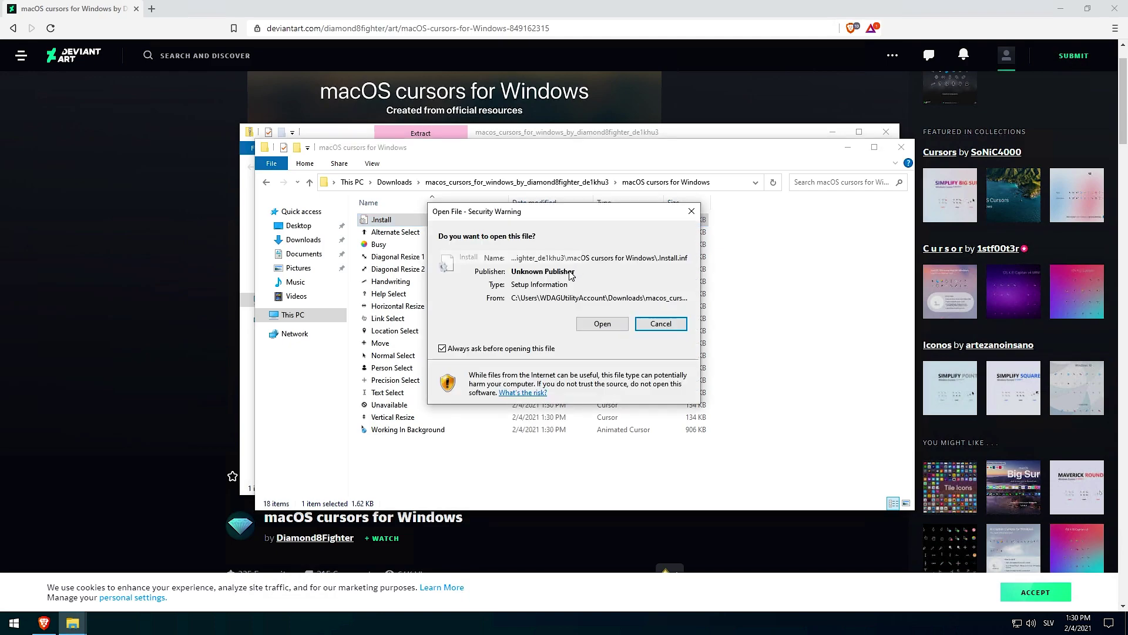
left_click(643, 323)
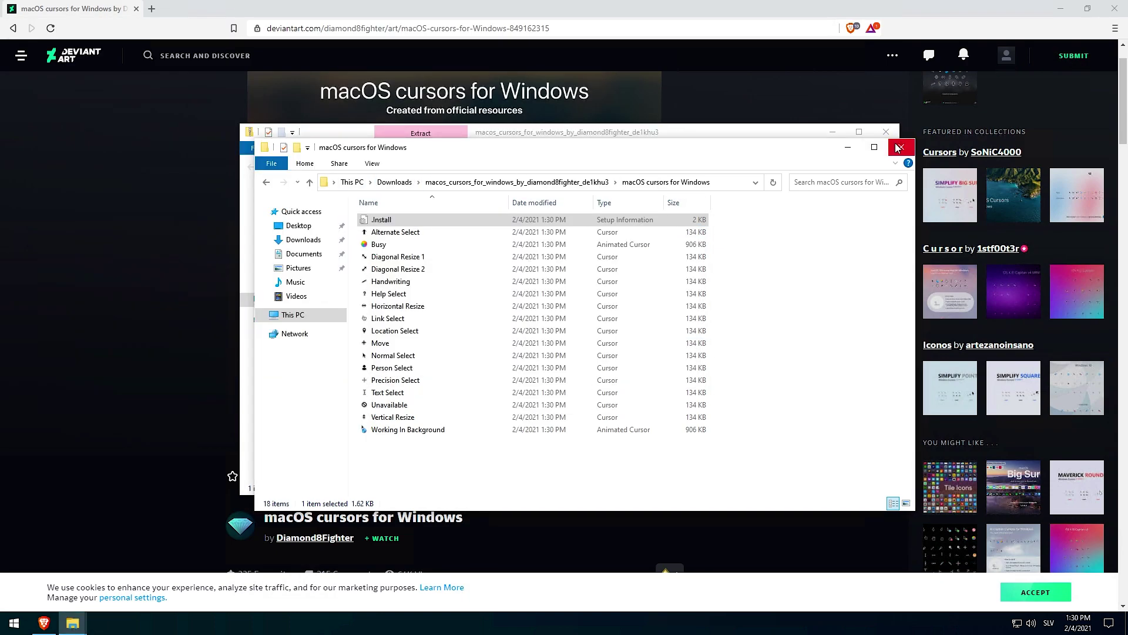
left_click(901, 147)
left_click(886, 132)
Apply the macOS pointer scheme in the mouse pointer settings found by searching 'cursor'.
left_click(1061, 8)
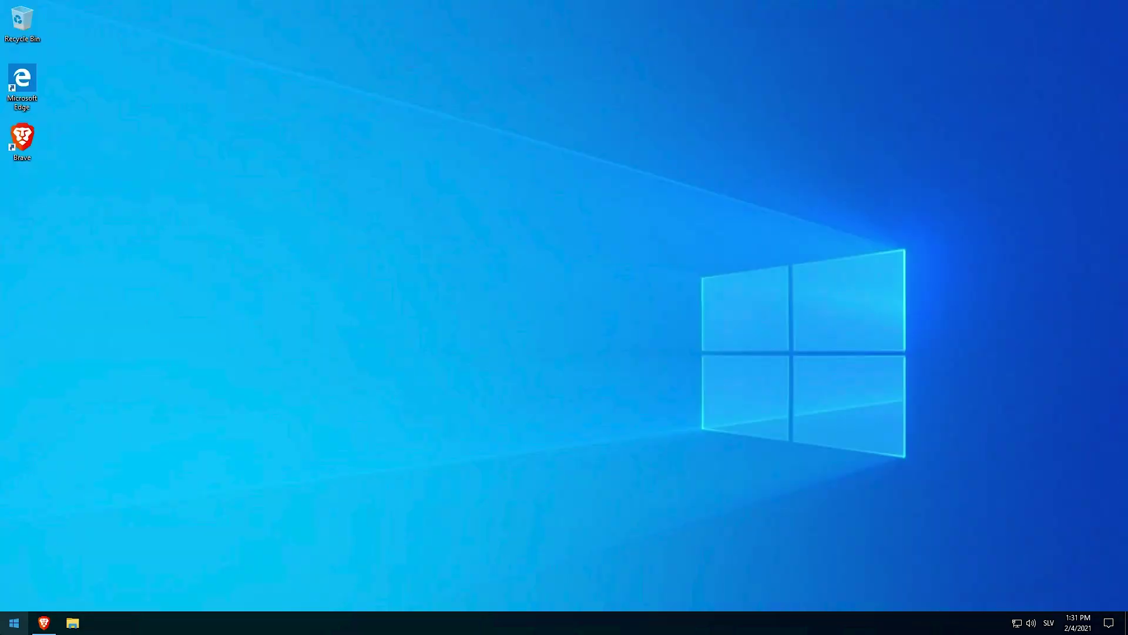
left_click(5, 617)
type("cursor")
left_click(111, 434)
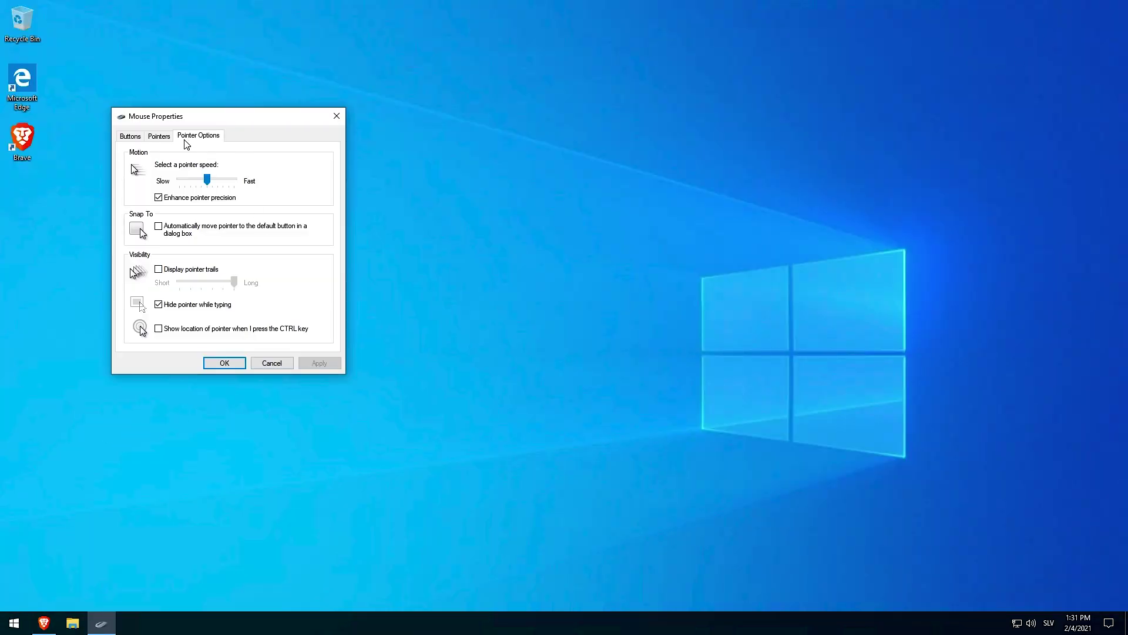
left_click(159, 136)
left_click(203, 170)
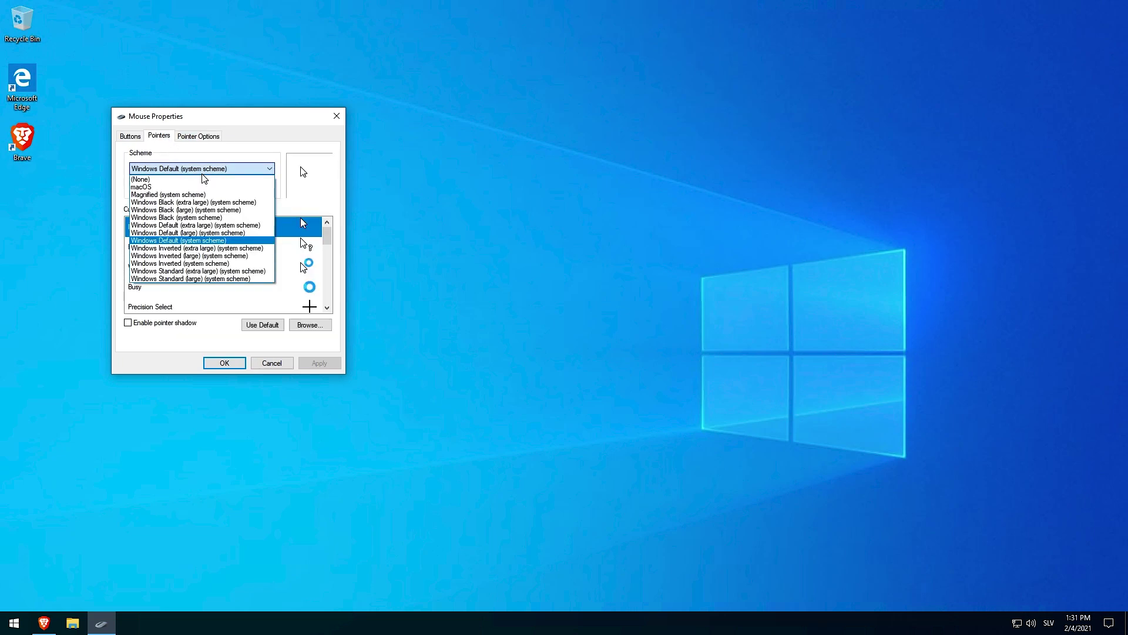
left_click(171, 187)
left_click(319, 363)
key("Return")
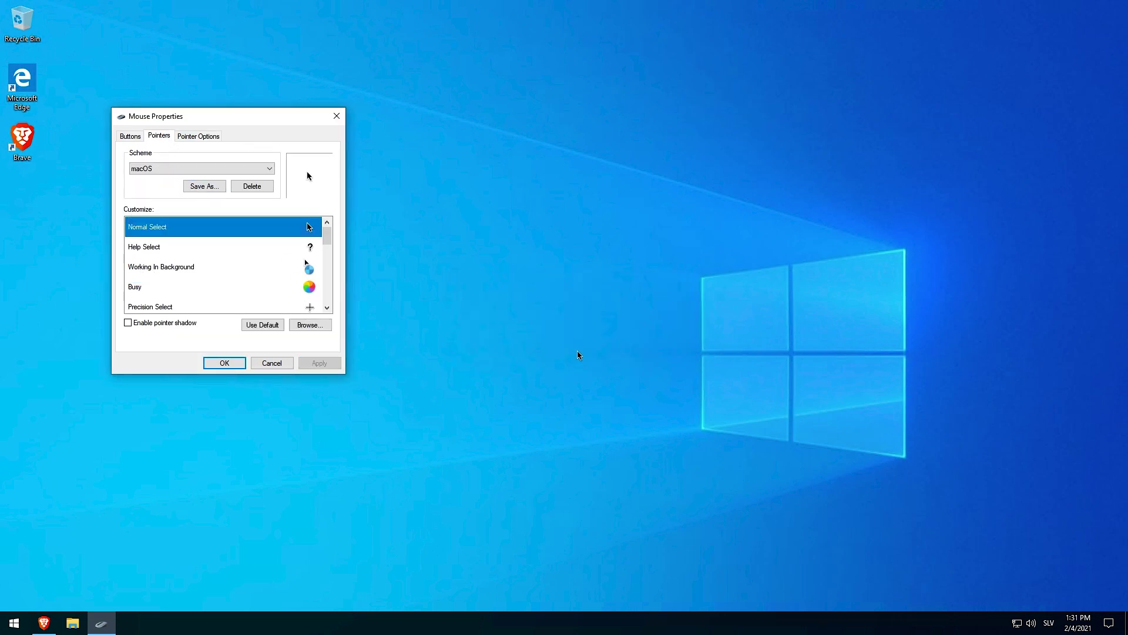
left_click(267, 364)
left_click_drag(373, 381, 510, 414)
Unlock the taskbar, move it to the top screen edge, and lock it again.
right_click(524, 626)
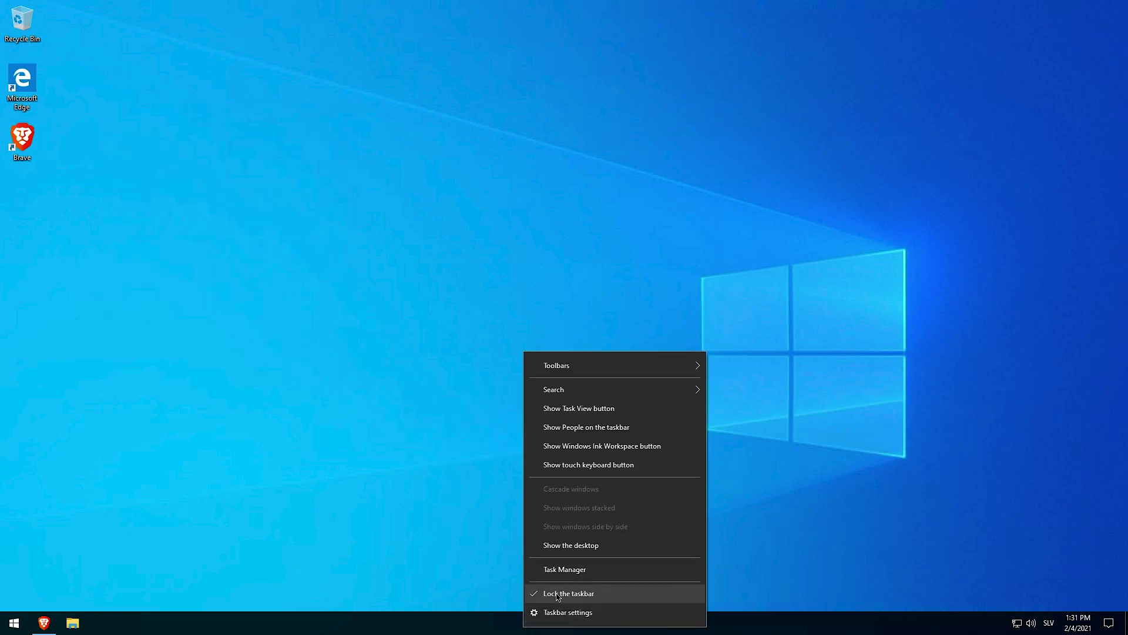
left_click(577, 594)
left_click_drag(581, 623, 534, 141)
right_click(846, 8)
left_click(876, 249)
Download the Rainmeter 4.4 beta installer from rainmeter.net.
left_click(44, 12)
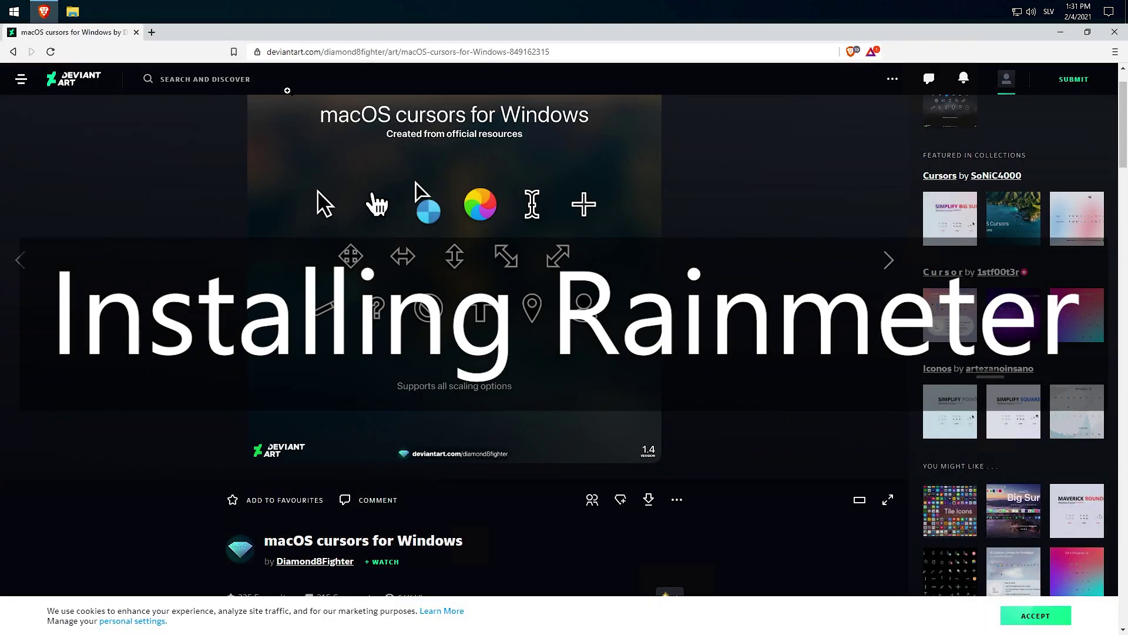
left_click(297, 55)
type("rainmeter.net")
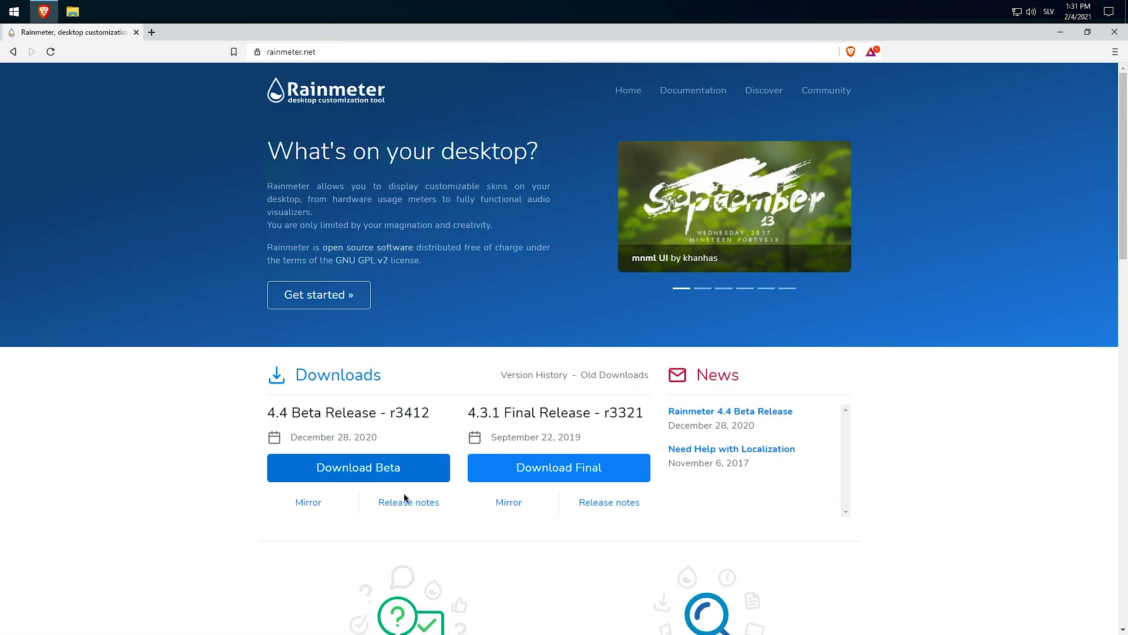
left_click(359, 467)
left_click(456, 319)
Run the Rainmeter installer with default options through to Finish.
left_click(69, 613)
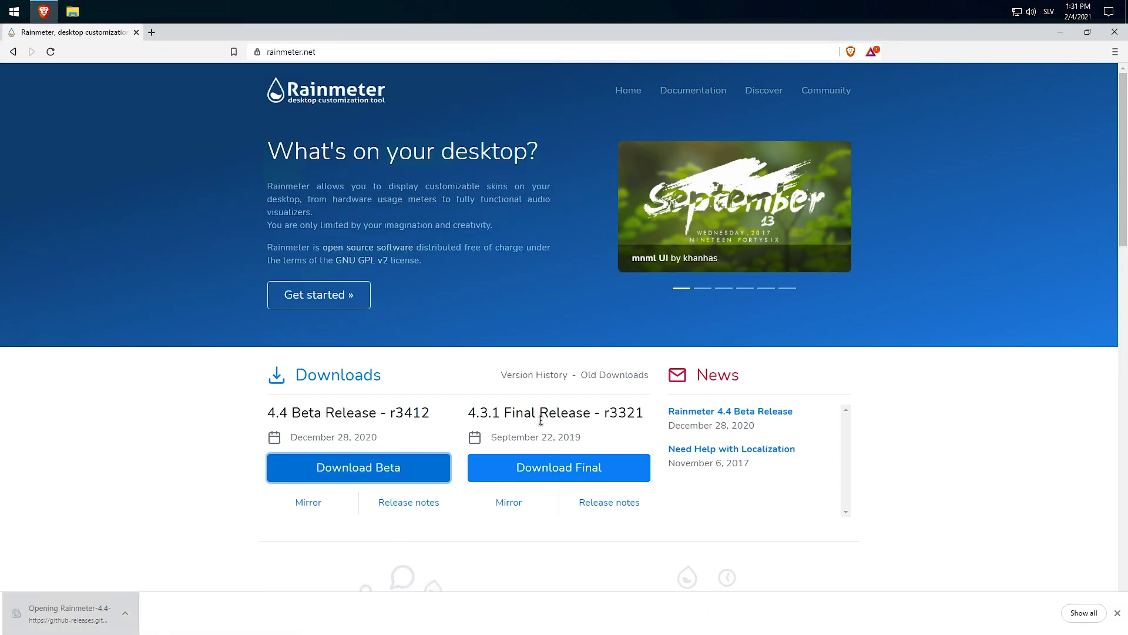
left_click(566, 365)
left_click(630, 433)
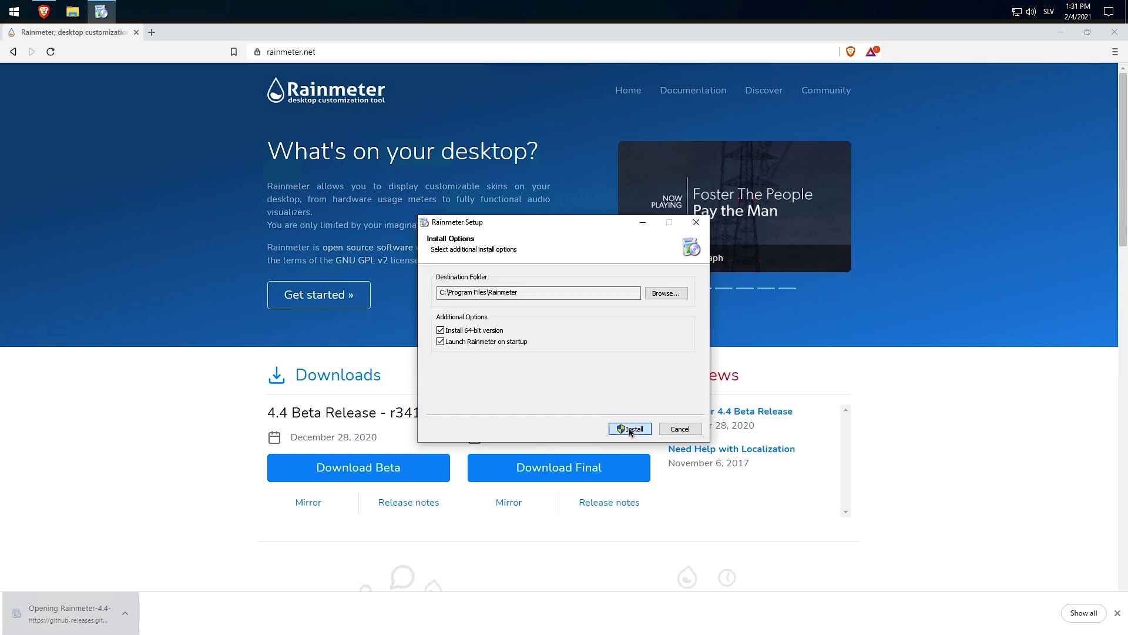
left_click(629, 432)
left_click(630, 430)
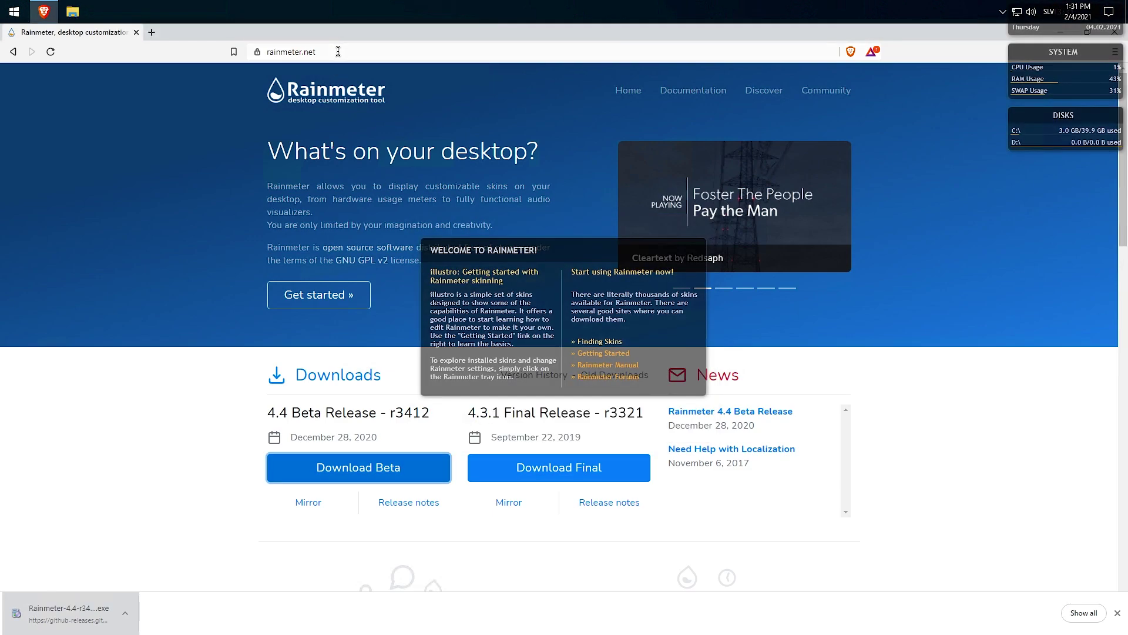
Unload the default welcome, clock, System and disk skins.
right_click(588, 274)
left_click(606, 389)
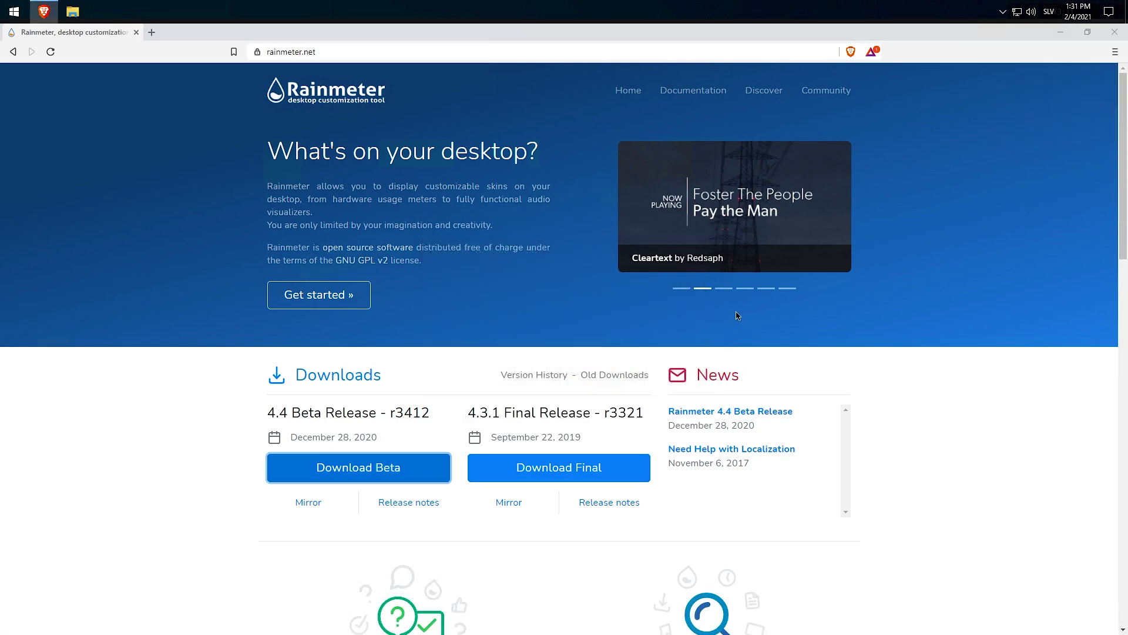
left_click(1061, 32)
right_click(1043, 37)
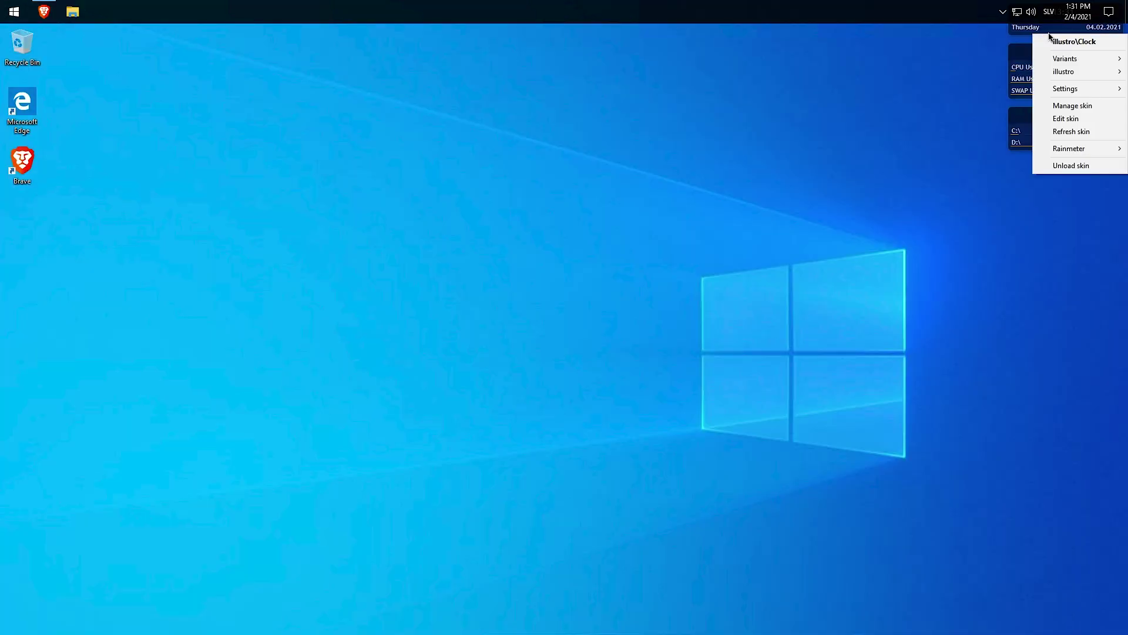
left_click(1065, 164)
right_click(1026, 57)
left_click(1066, 187)
right_click(1034, 111)
left_click(1065, 241)
left_click(44, 12)
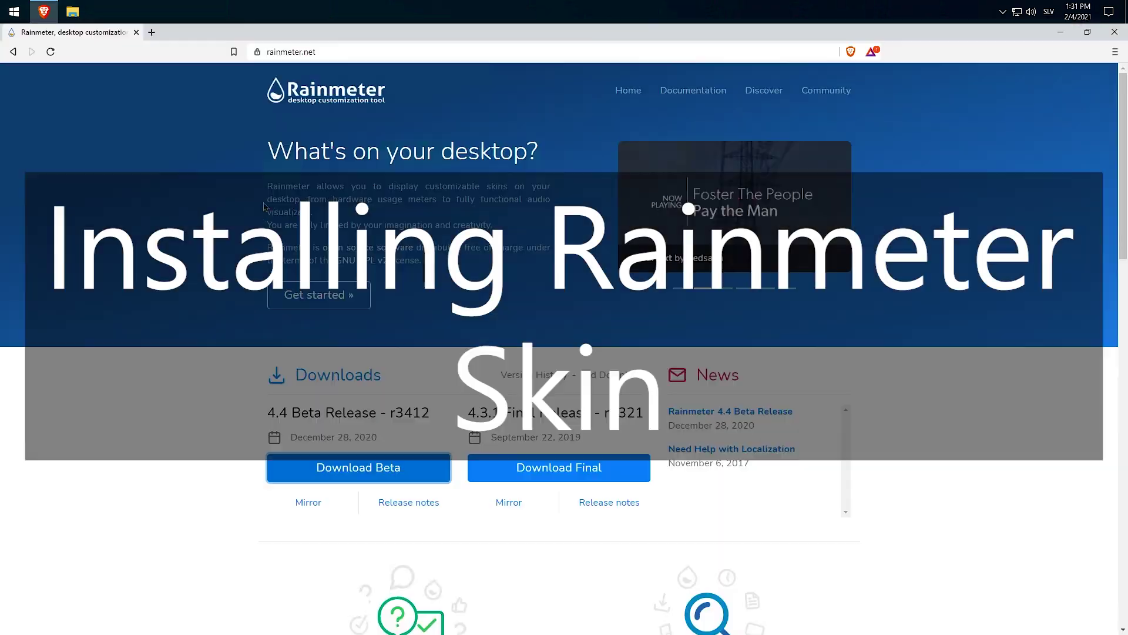
Search 'mac os big sur widgets rainmeter' and save the Big Sur BETA 3 skin zip.
key("ctrl+l")
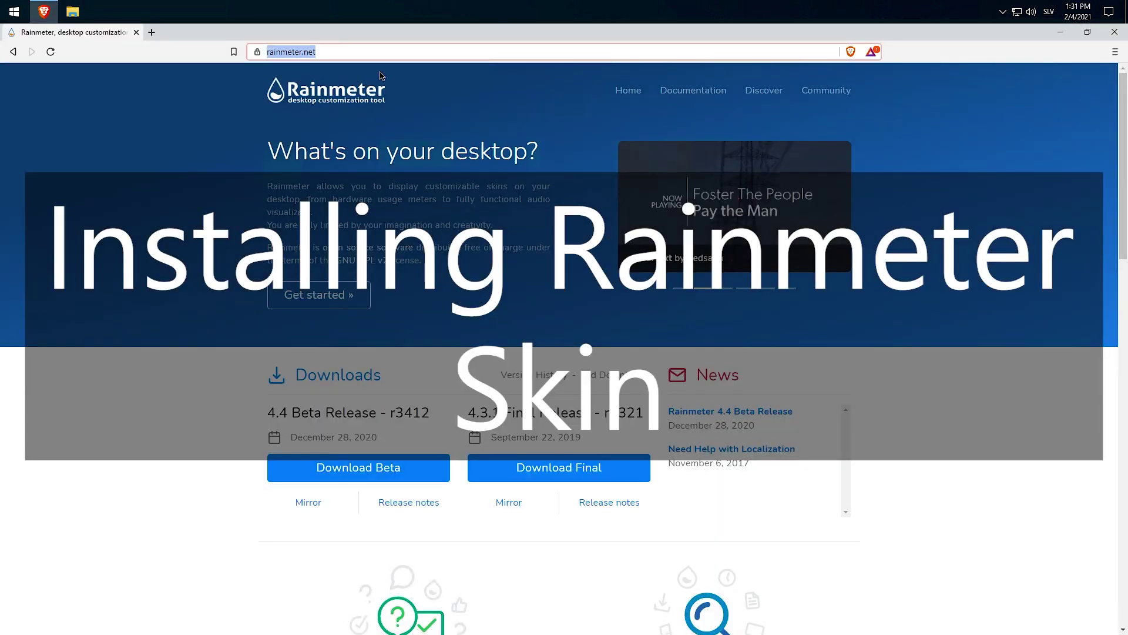
type("mac os b")
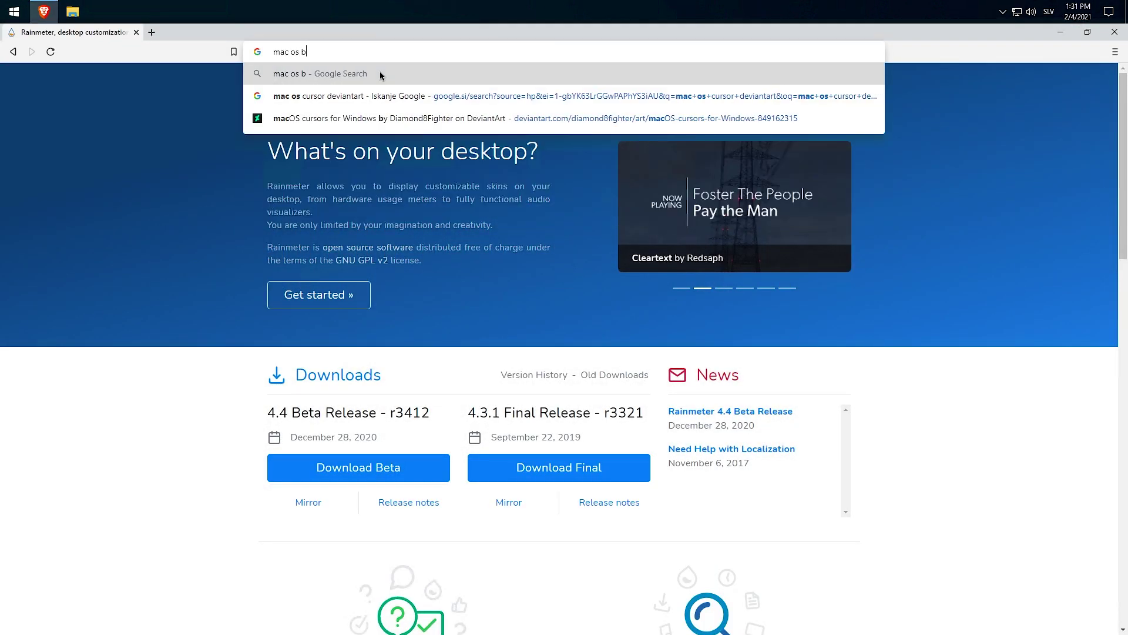
type("ig surr widge")
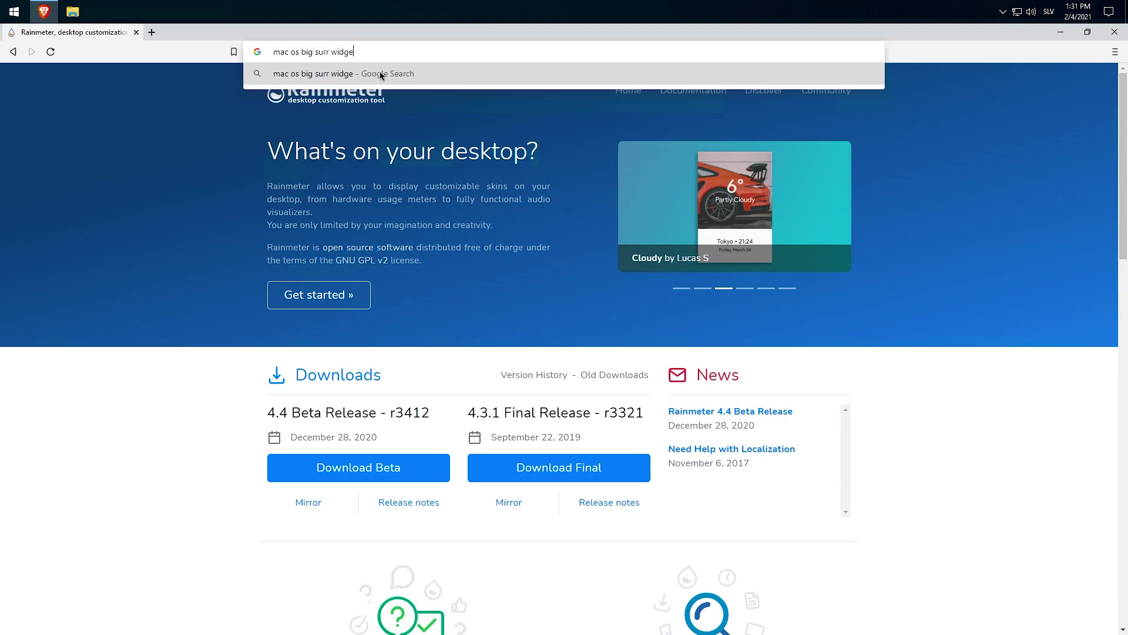
type("ts rainmeter")
key("Return")
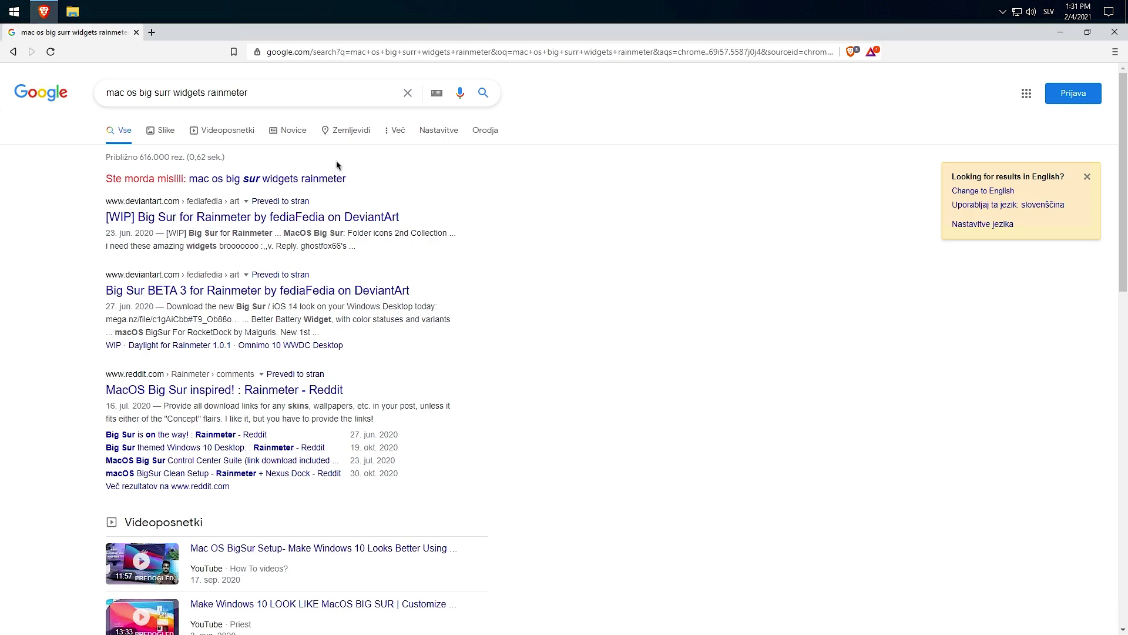
left_click(338, 180)
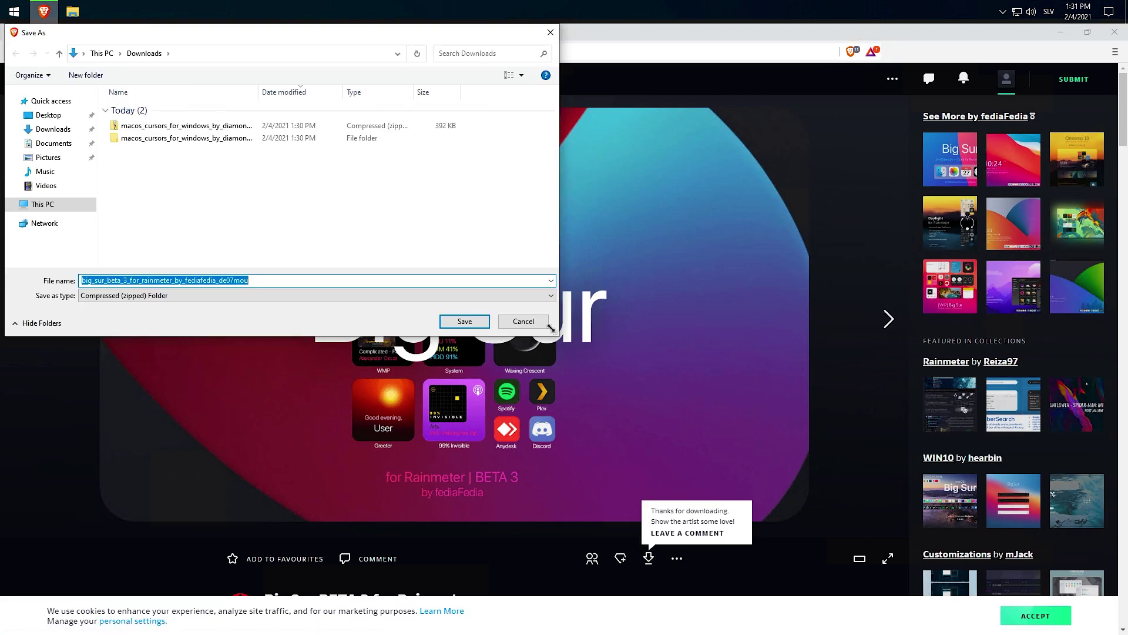
left_click(473, 322)
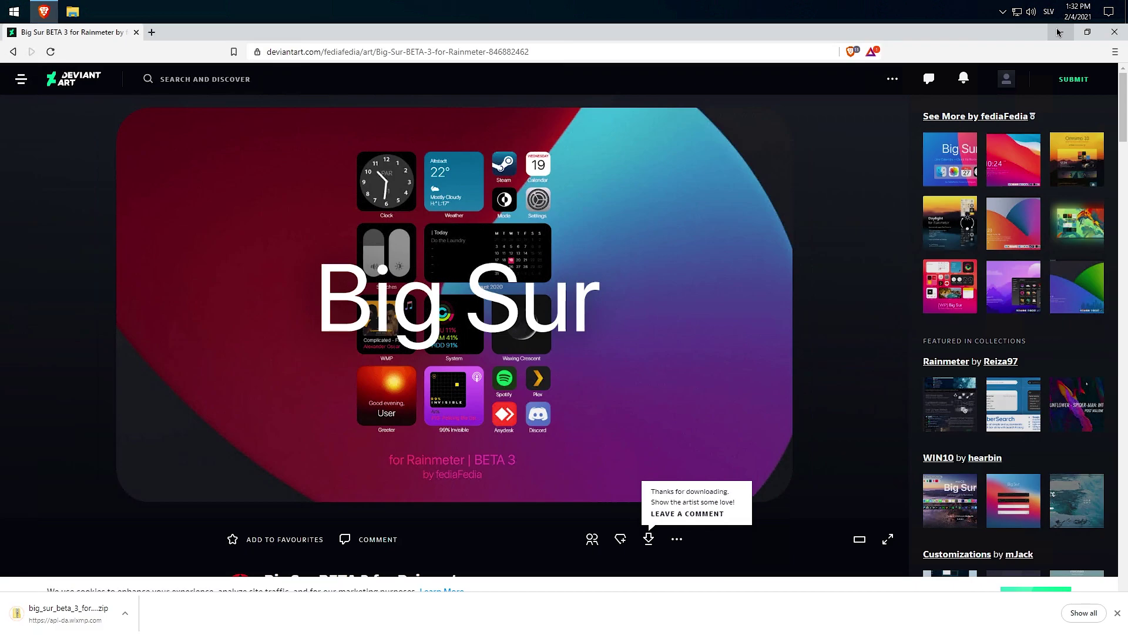
Extract all files from the downloaded Big Sur skin archive.
left_click(70, 613)
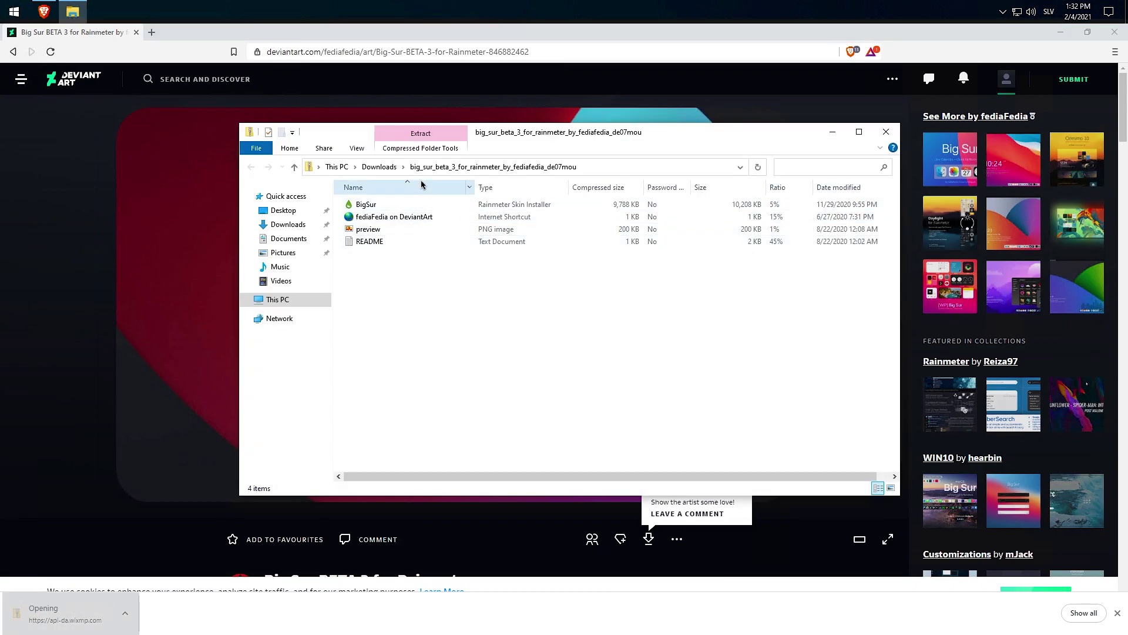
left_click(419, 148)
left_click(423, 175)
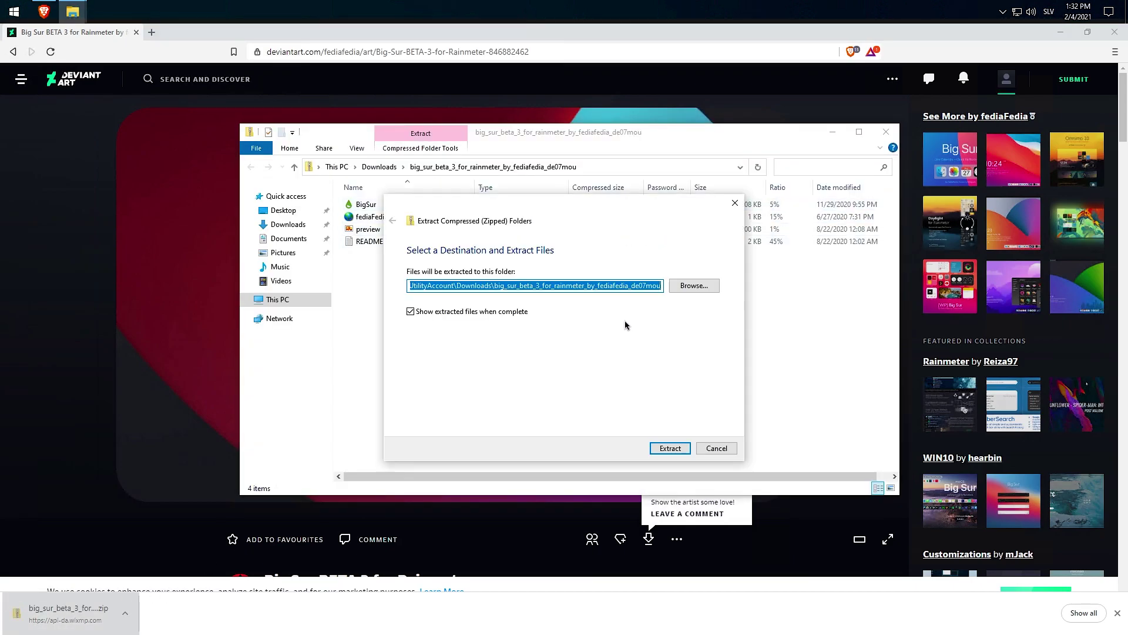
left_click(670, 448)
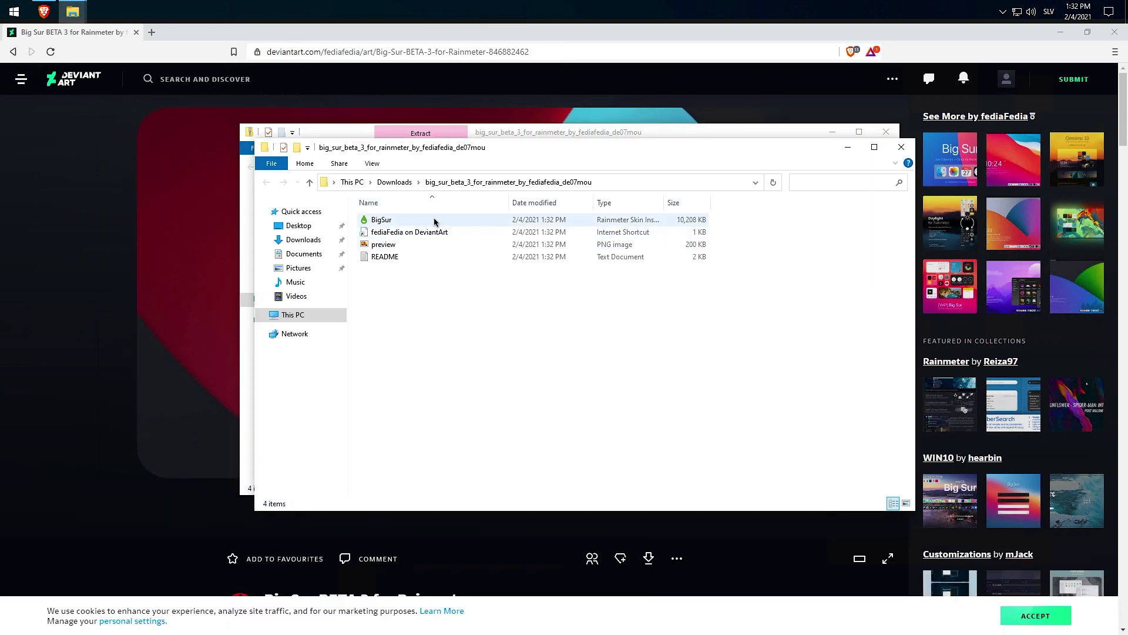
Install the BigSur skin with the Rainmeter Skin Installer and apply the Big Sur theme.
double_click(429, 219)
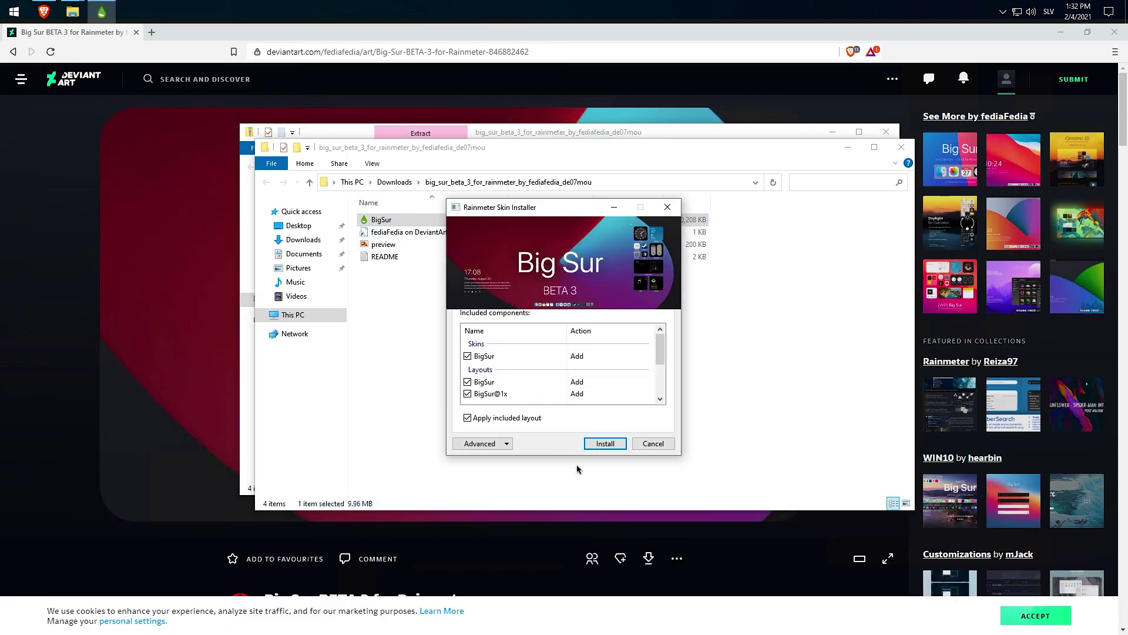
left_click(605, 443)
left_click(901, 147)
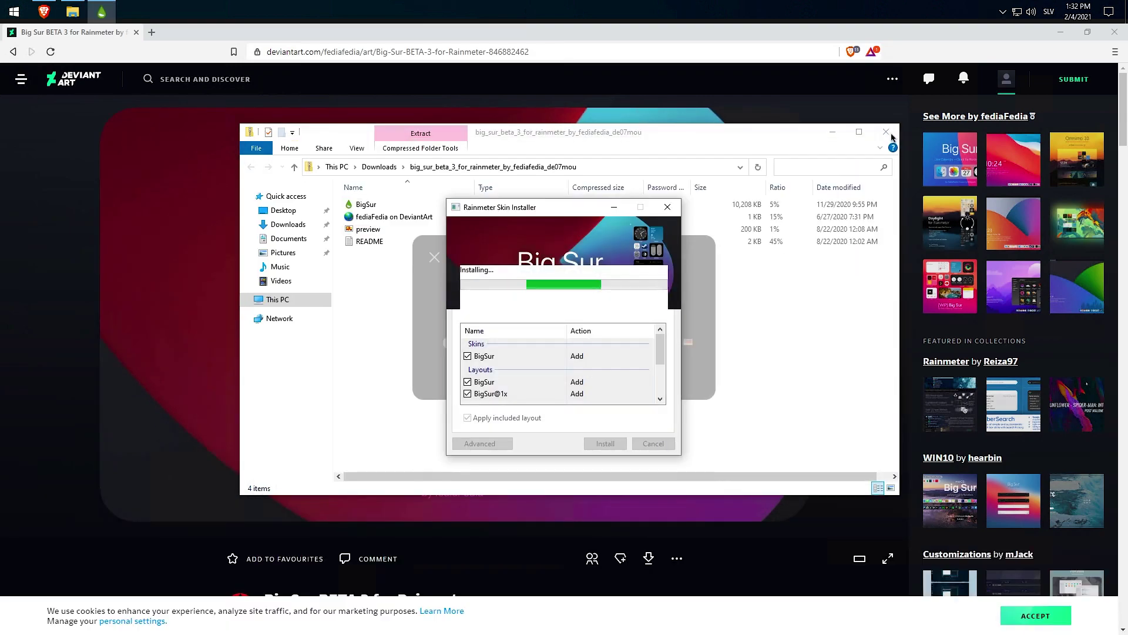
left_click(889, 134)
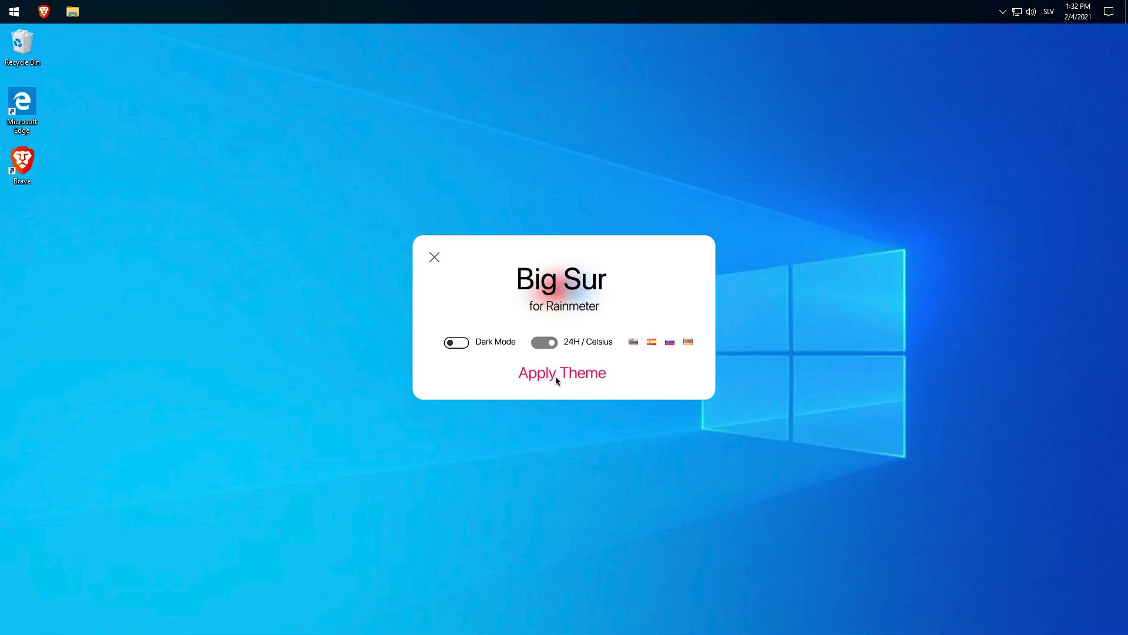
left_click(556, 375)
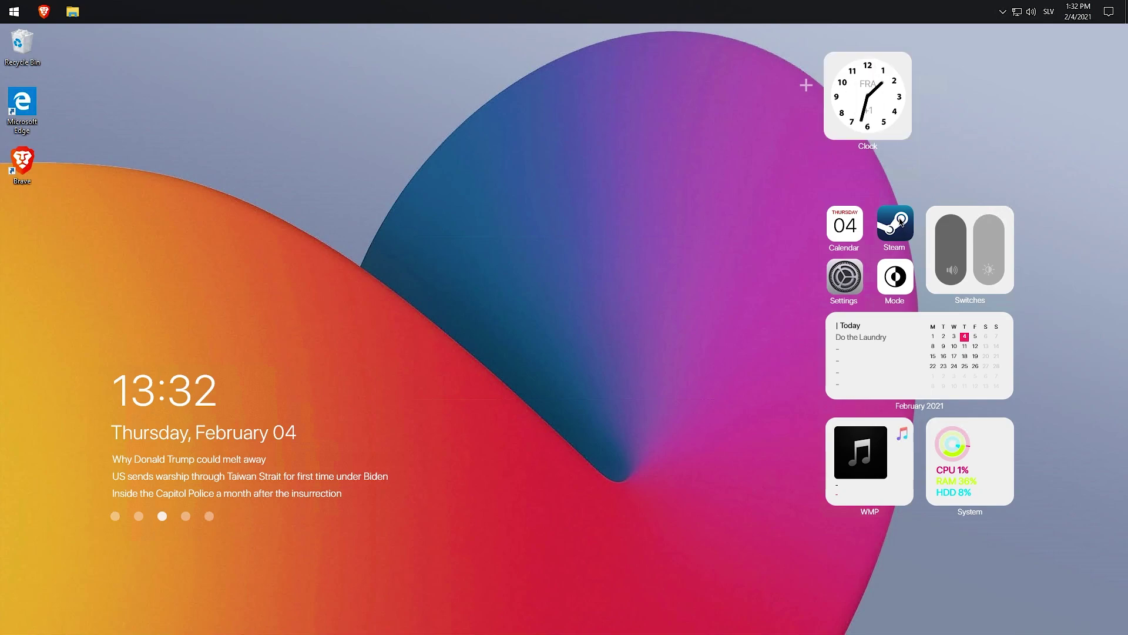
Pack the Steam, Calendar, Switches, Mode, Settings, Today, WMP and System widgets into a grid; move the clock top-left.
left_click_drag(899, 221, 899, 173)
left_click_drag(849, 226, 848, 178)
left_click_drag(970, 219, 966, 63)
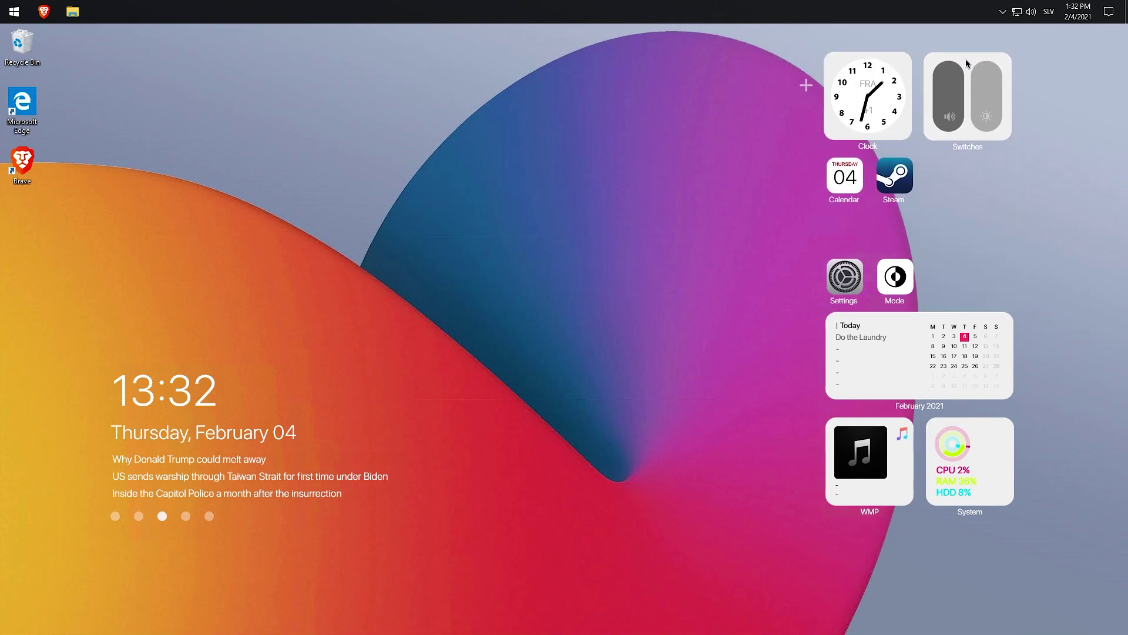
left_click_drag(888, 269, 889, 232)
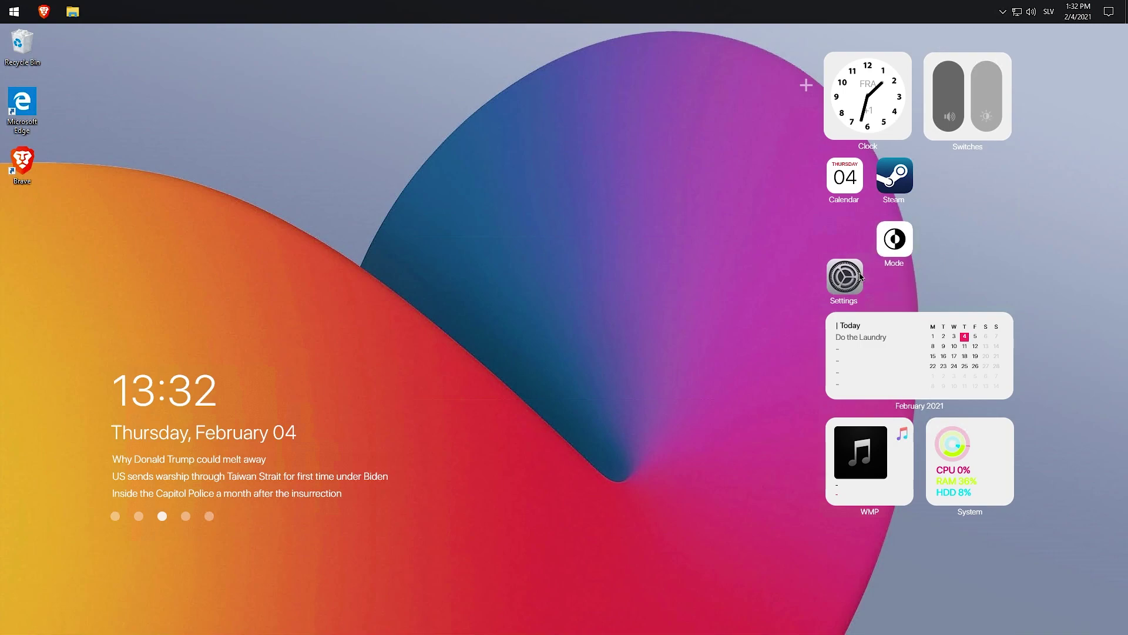
left_click_drag(861, 276, 858, 238)
left_click_drag(890, 334, 891, 297)
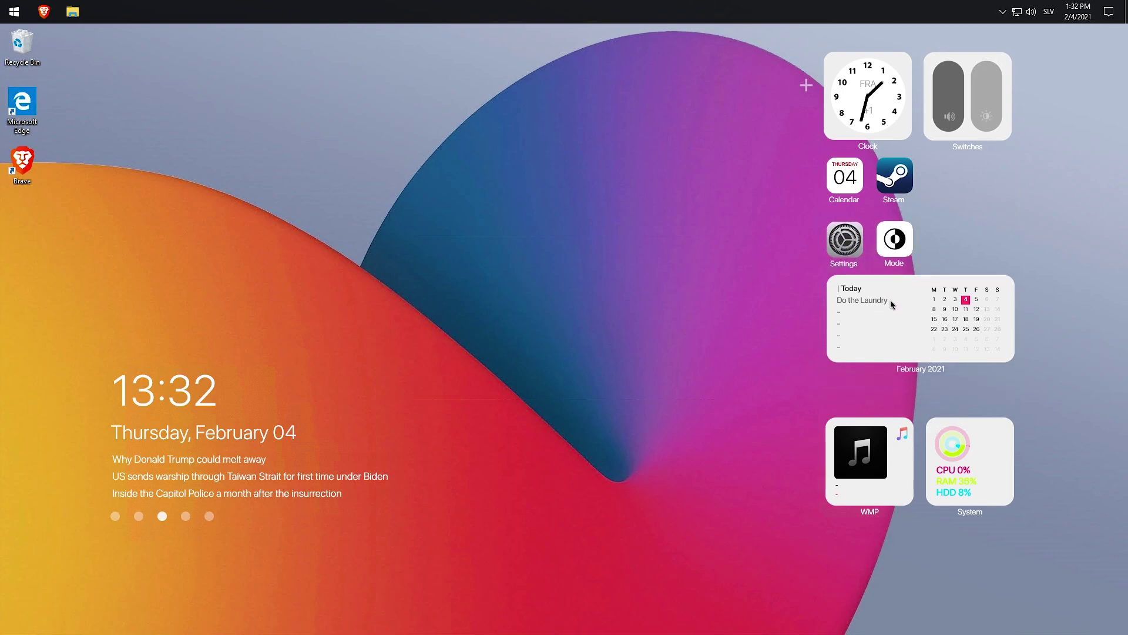
left_click_drag(864, 453, 863, 426)
left_click_drag(939, 431, 975, 404)
left_click_drag(191, 385, 164, 106)
right_click(456, 249)
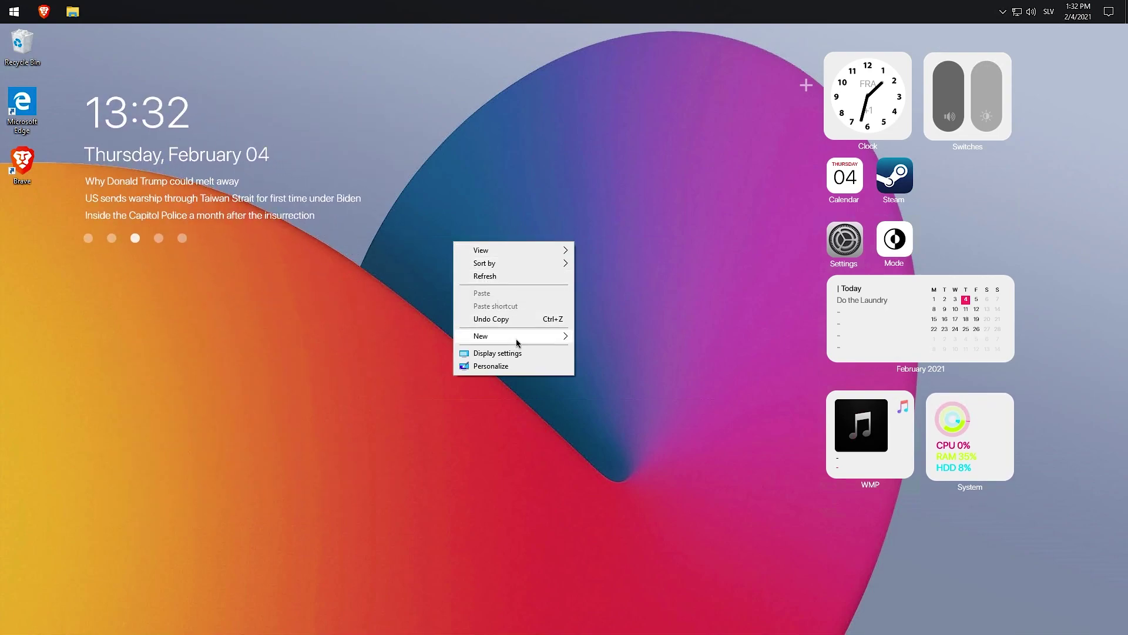
Hide the desktop icons and nudge the clock and news widget closer to the corner.
mouse_move(527, 254)
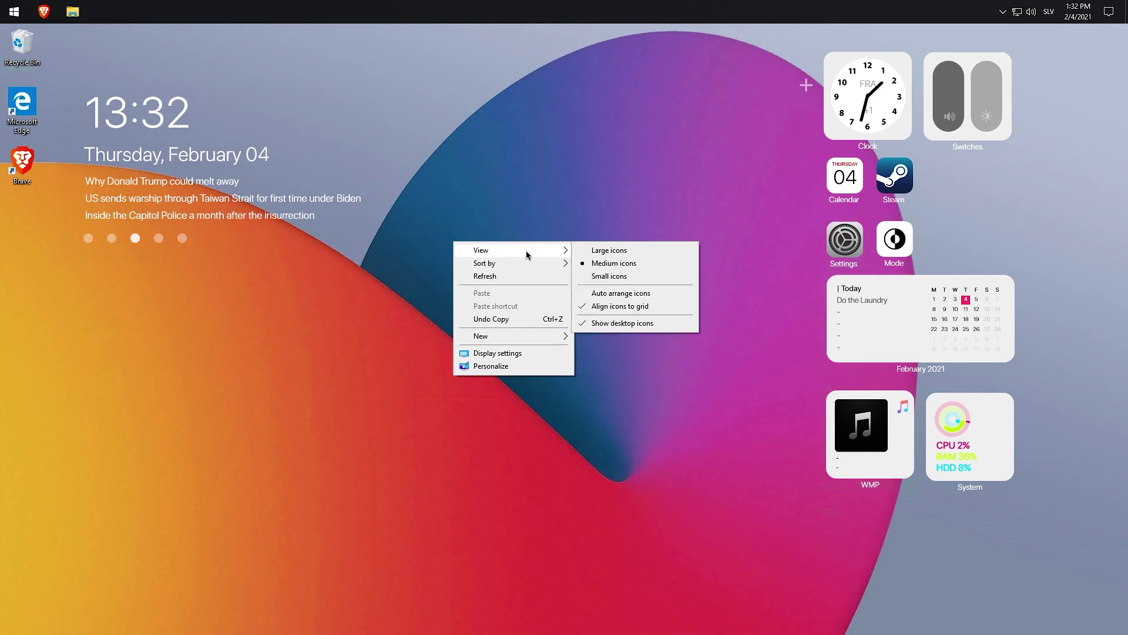
left_click(635, 324)
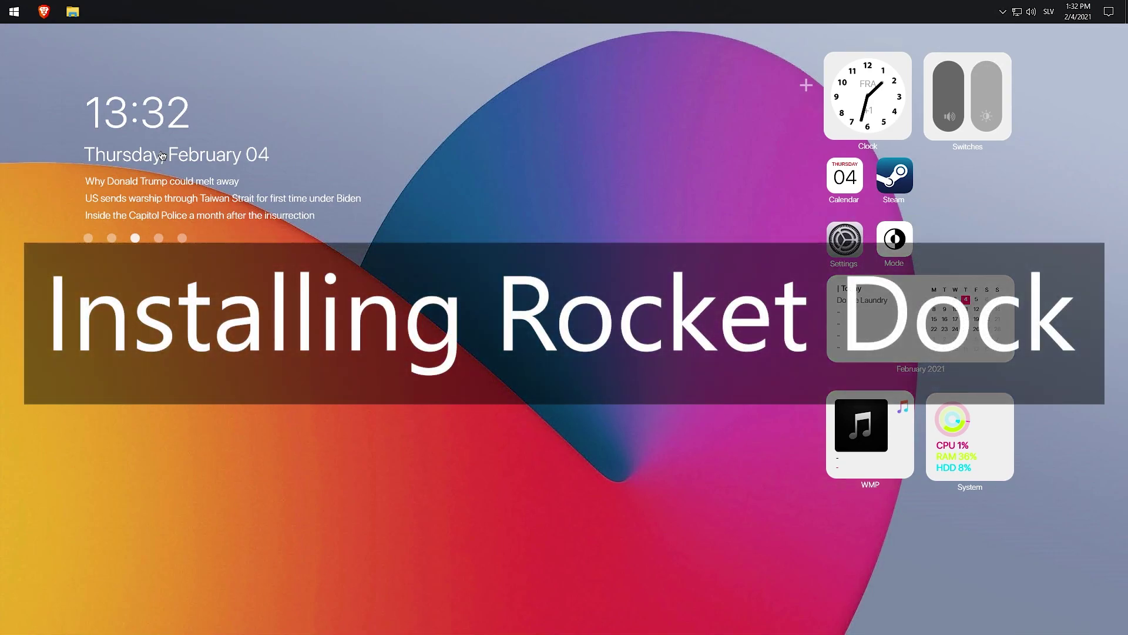
left_click_drag(175, 164, 138, 132)
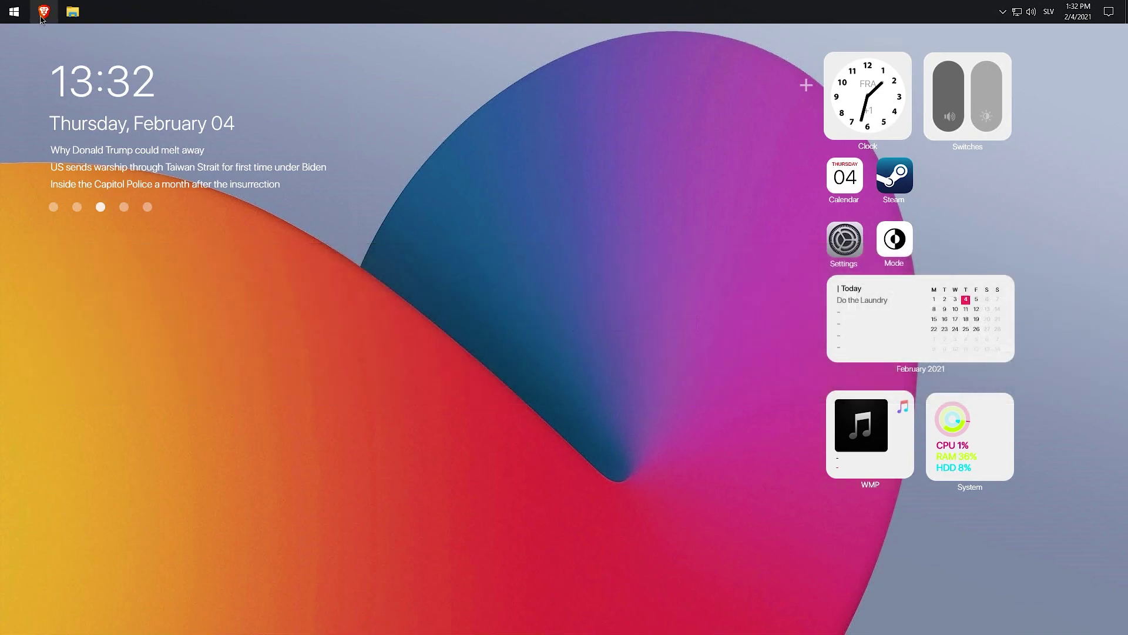
Search 'rocket dock', open punklabs.com and save the RocketDock v1.3.5 installer.
key("super+1")
left_click(362, 55)
type("rocket dock")
key("Return")
left_click(151, 226)
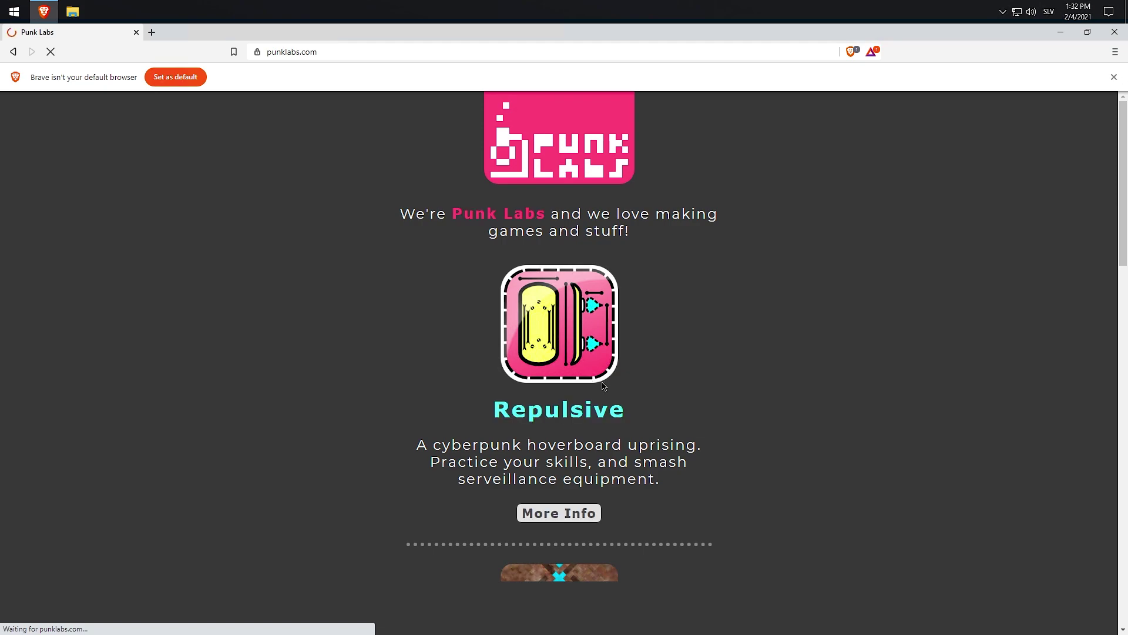
scroll(588, 513, "down", 3)
scroll(589, 513, "down", 10)
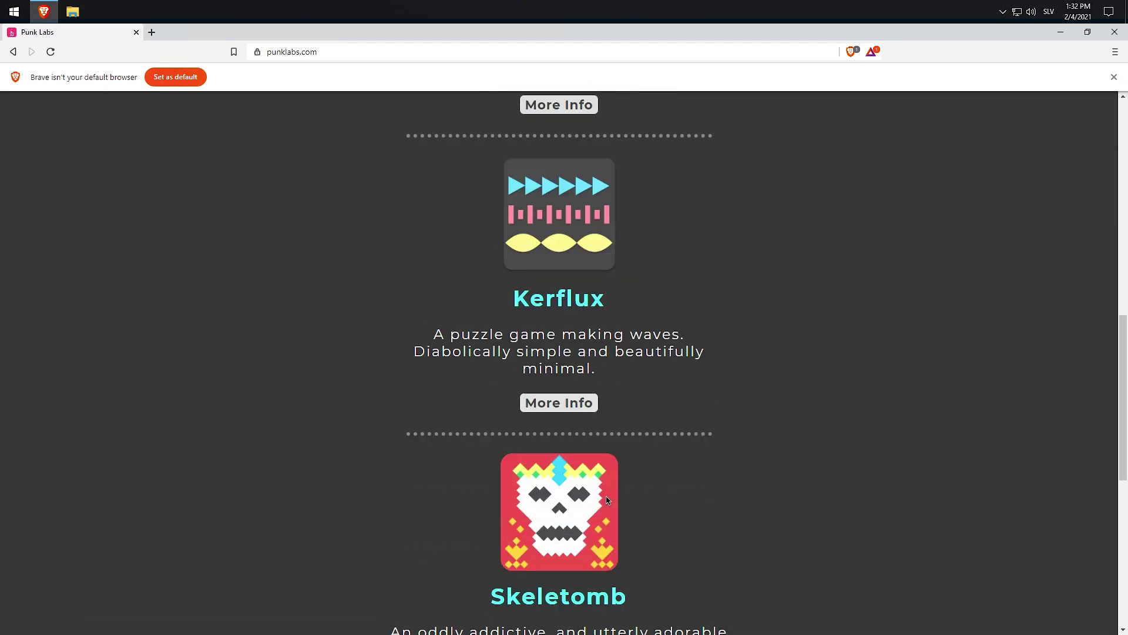
left_click(567, 494)
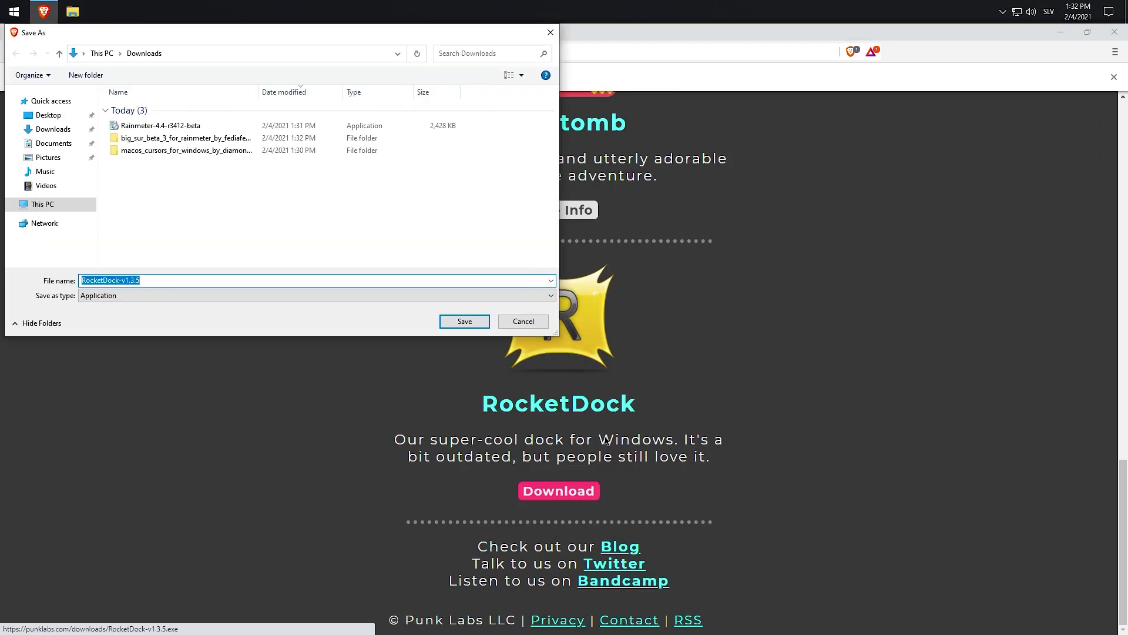
left_click(468, 321)
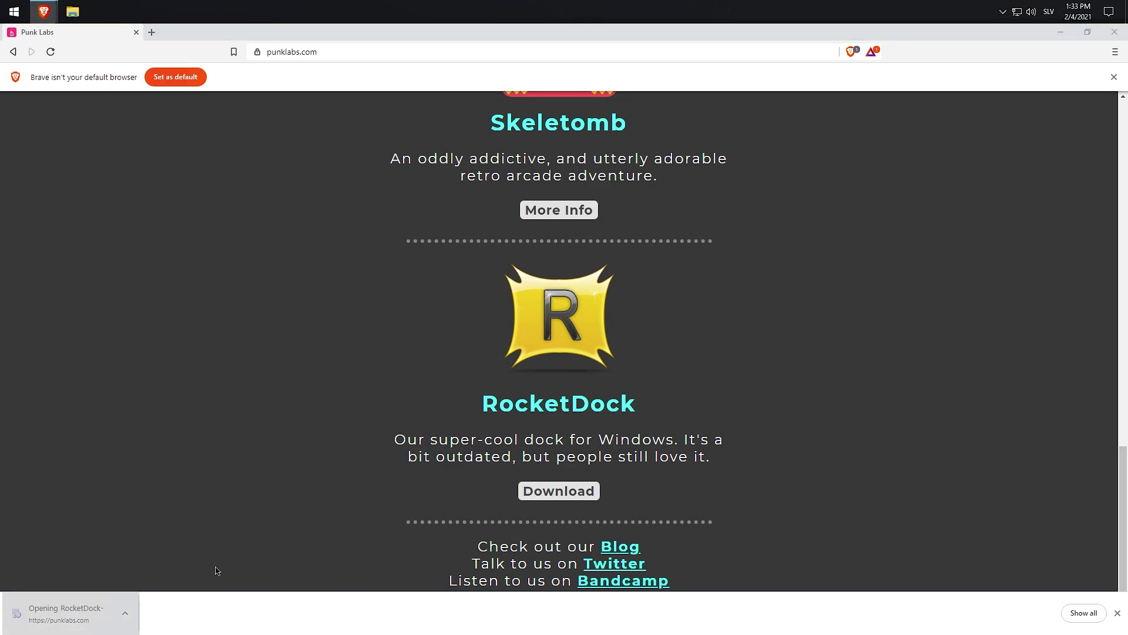
Run RocketDock setup, accepting the licence and default folder and tasks, through to Install.
left_click(568, 366)
left_click(631, 428)
left_click(499, 394)
left_click(634, 430)
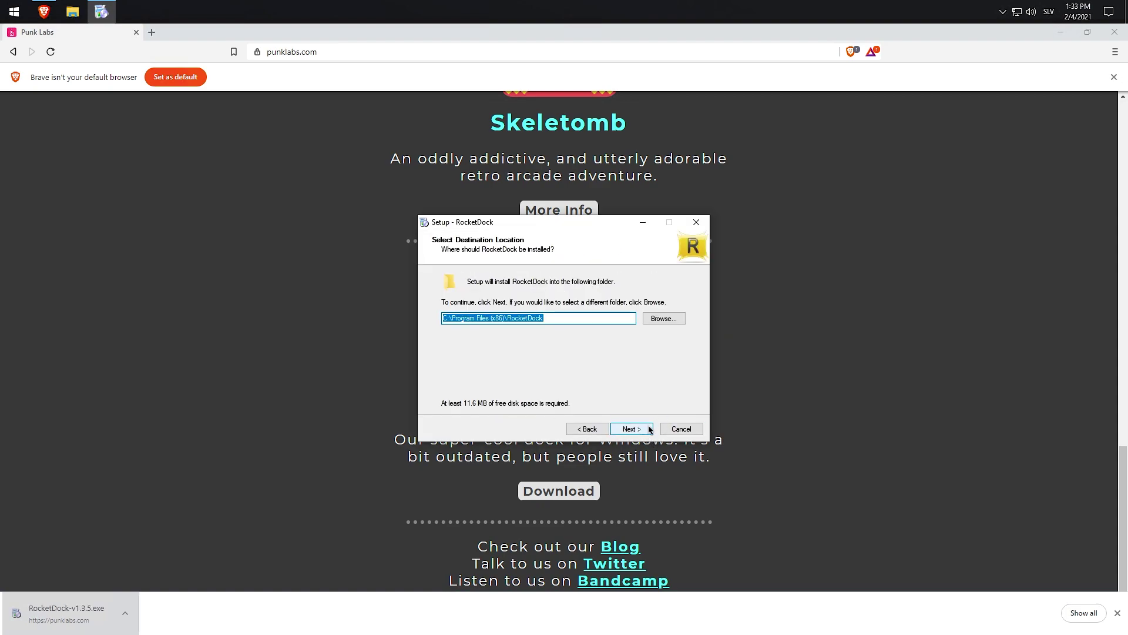
left_click(638, 429)
left_click(632, 429)
left_click(636, 431)
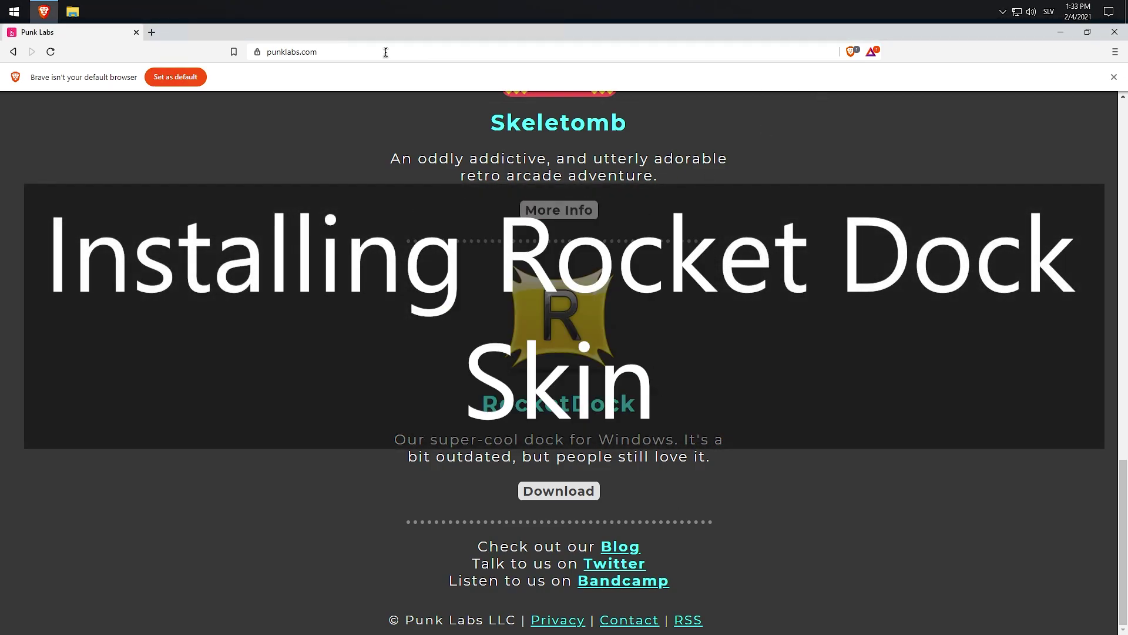
Search 'rocket dock big sur skin' and save the macOS Big Sur for RocketDock pack.
left_click(385, 52)
type("rocket dock ")
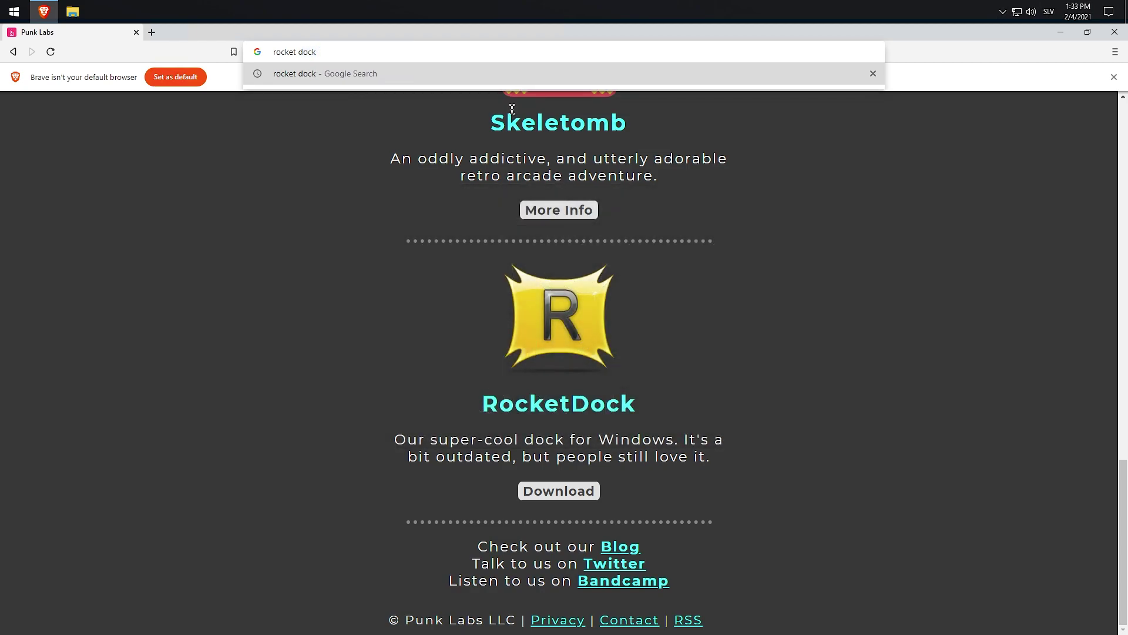
type("big surr skin")
key("Return")
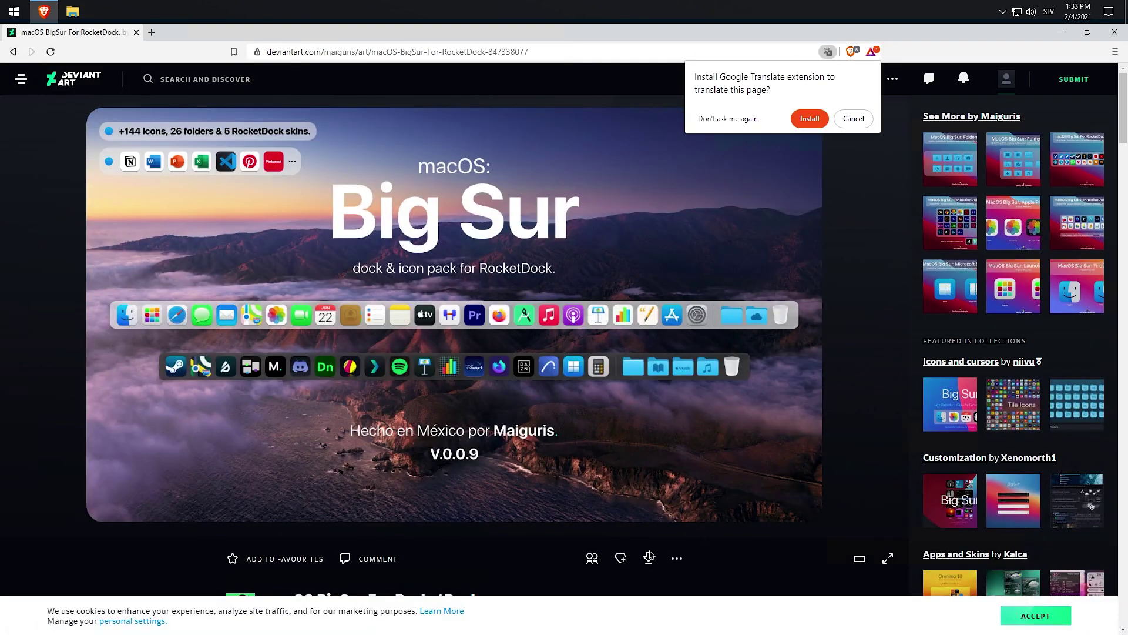
left_click(648, 558)
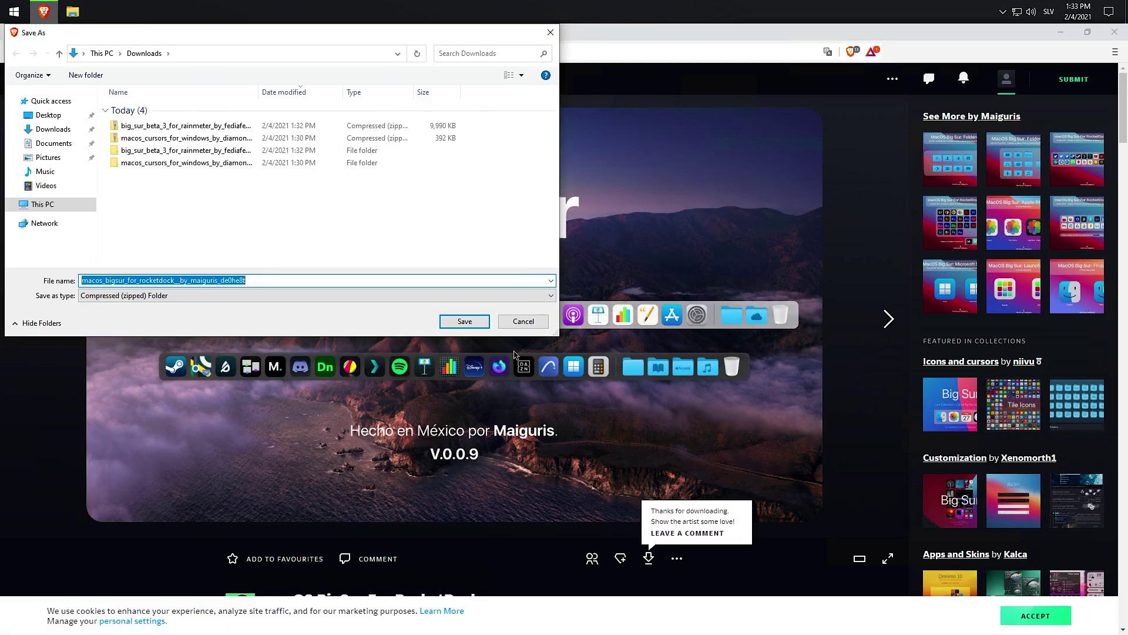
left_click(464, 321)
Extract all files from the skin pack archive and close the archive window.
left_click(77, 617)
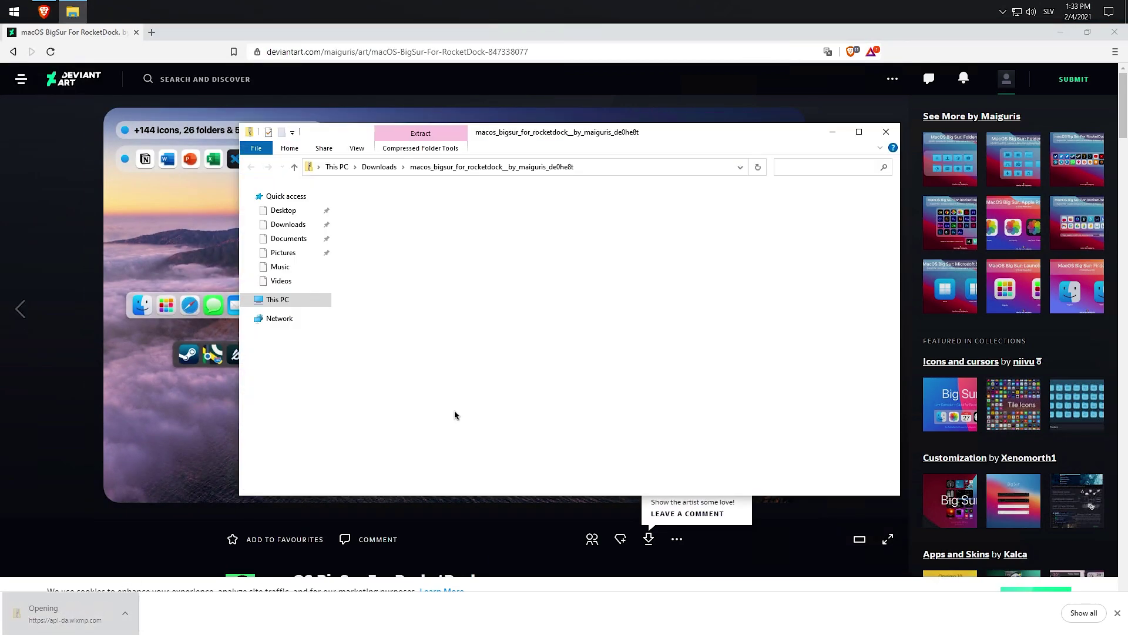
left_click(420, 148)
left_click(422, 174)
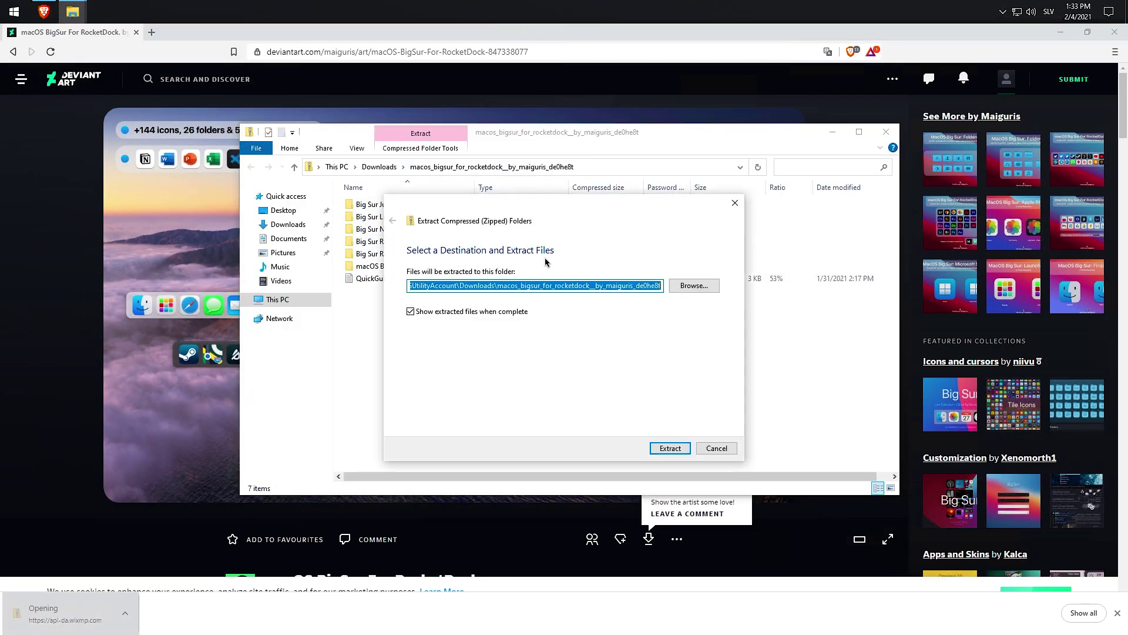
left_click(668, 448)
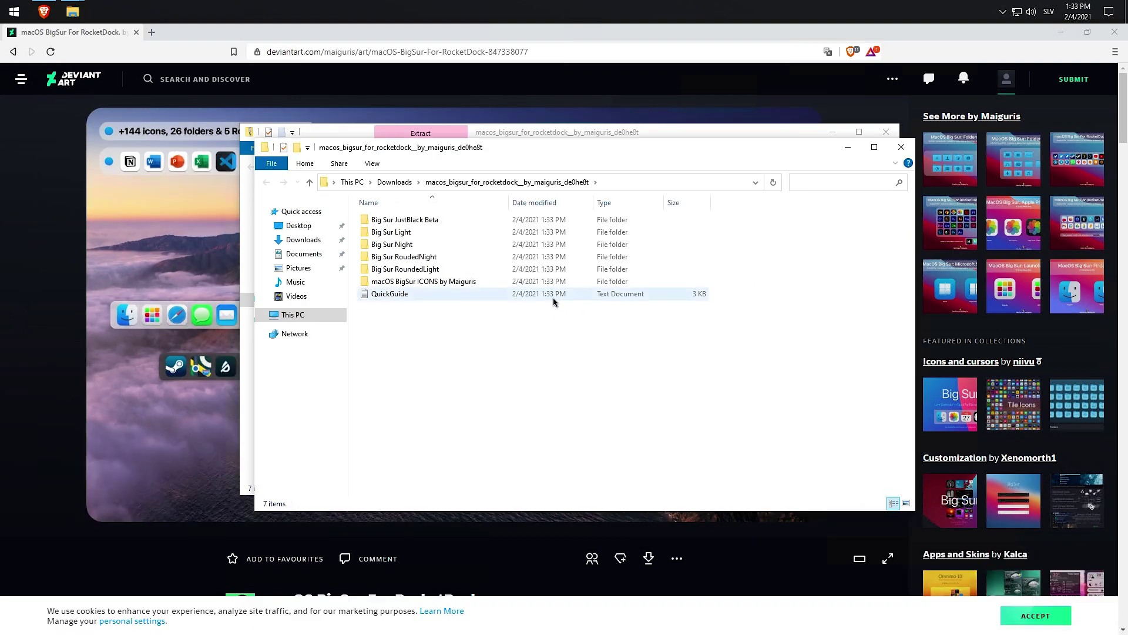
left_click(887, 131)
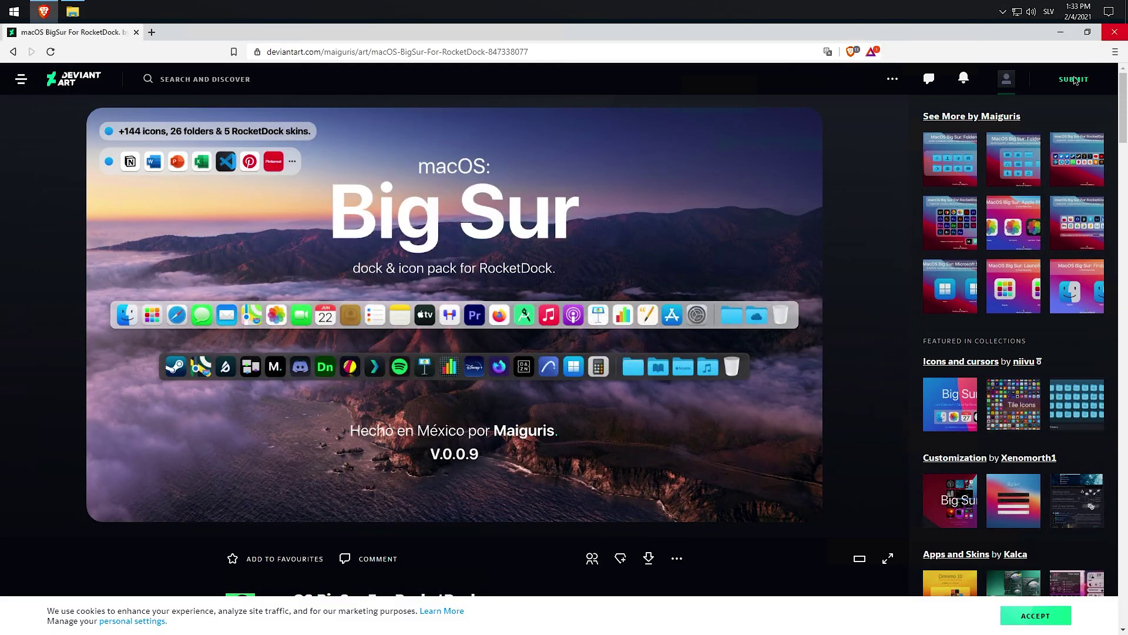
left_click(44, 12)
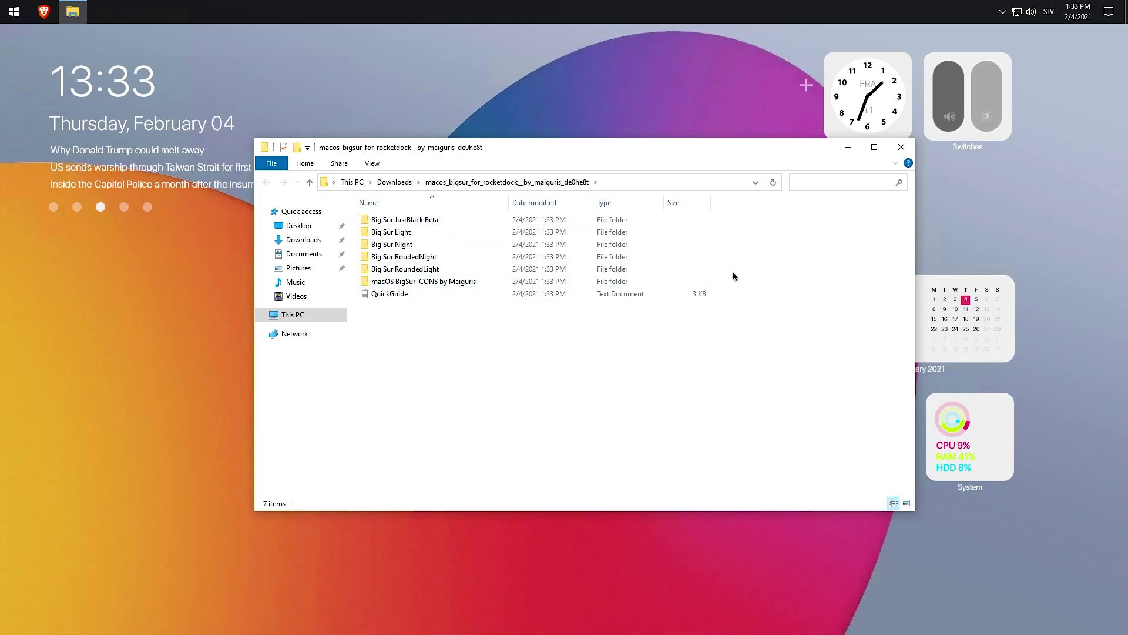
Cut the five Big Sur skin folders and go to C:\Program Files (x86)\RocketDock\Skins.
left_click_drag(734, 274, 631, 208)
right_click(526, 219)
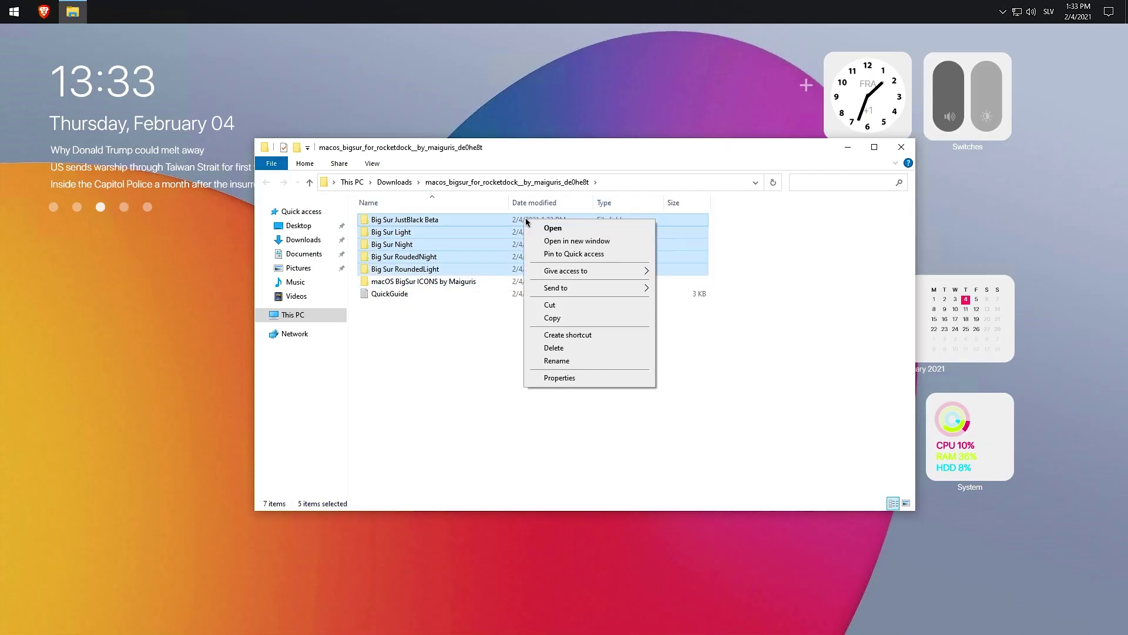
left_click(559, 307)
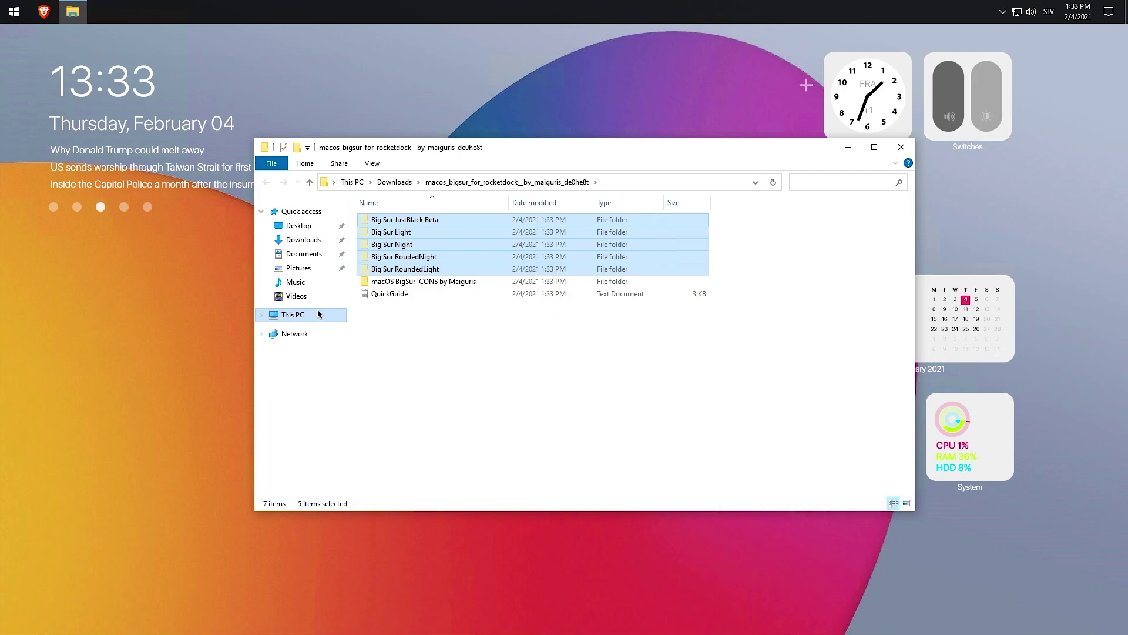
left_click(316, 313)
double_click(412, 345)
double_click(434, 270)
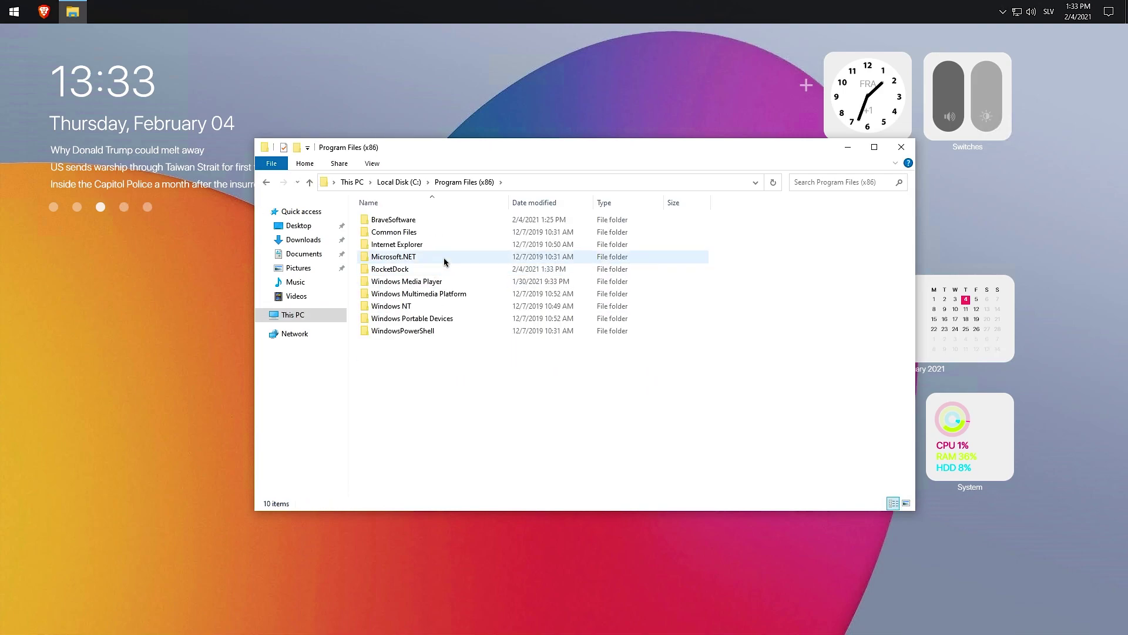
double_click(433, 269)
double_click(409, 298)
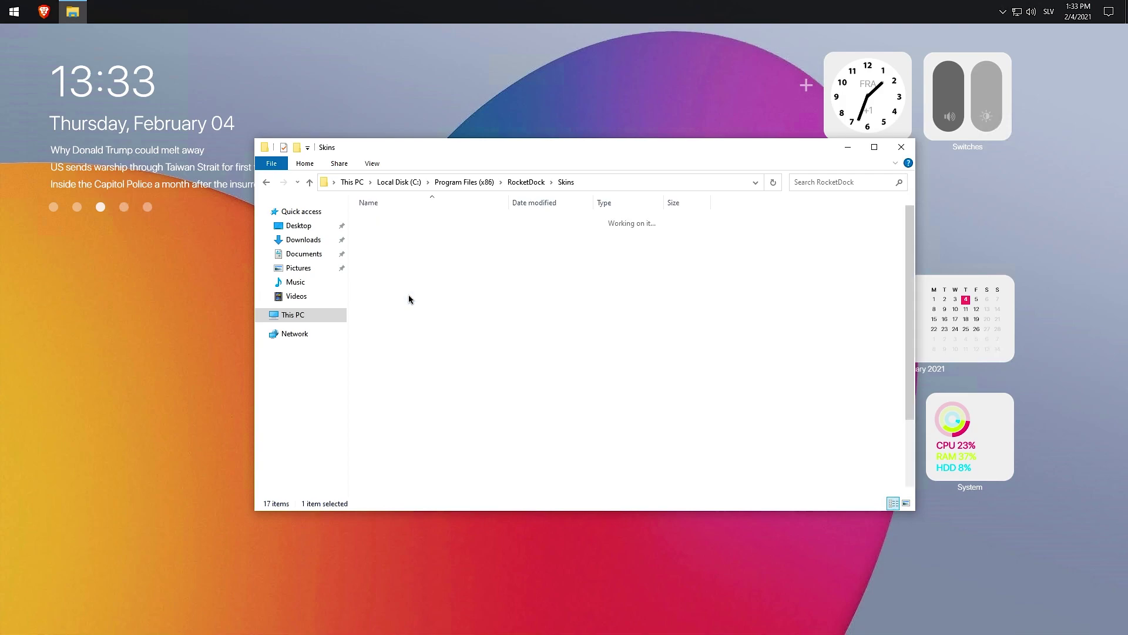
Delete every default skin except Aero Milk and paste in the five Big Sur skins.
left_click_drag(740, 238, 624, 491)
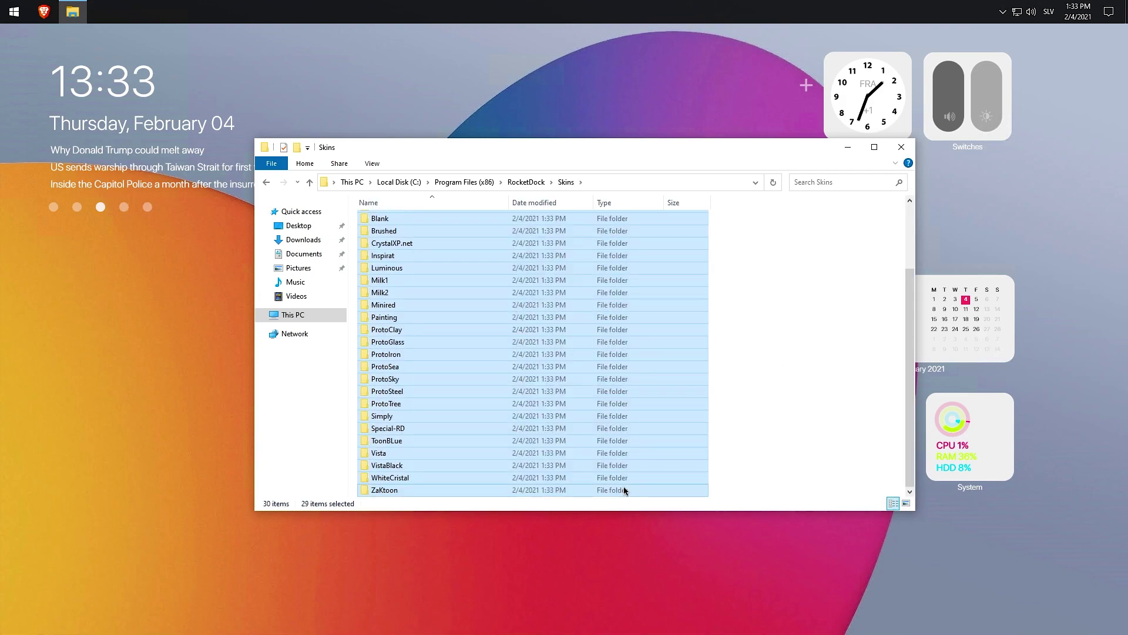
key("Delete")
right_click(484, 282)
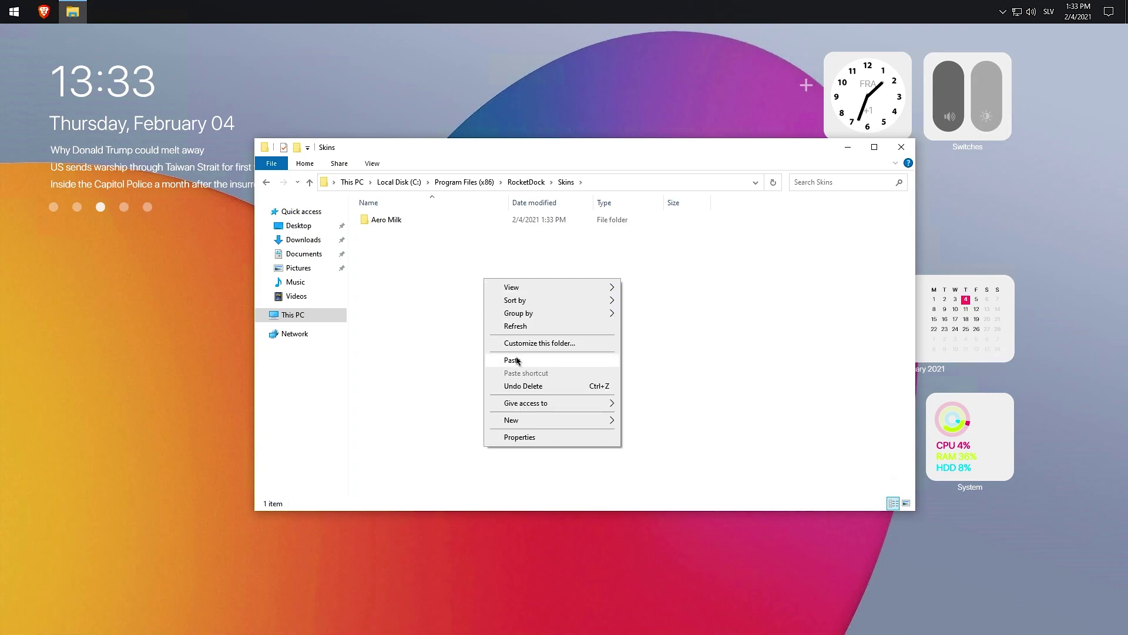
left_click(520, 360)
left_click(450, 335)
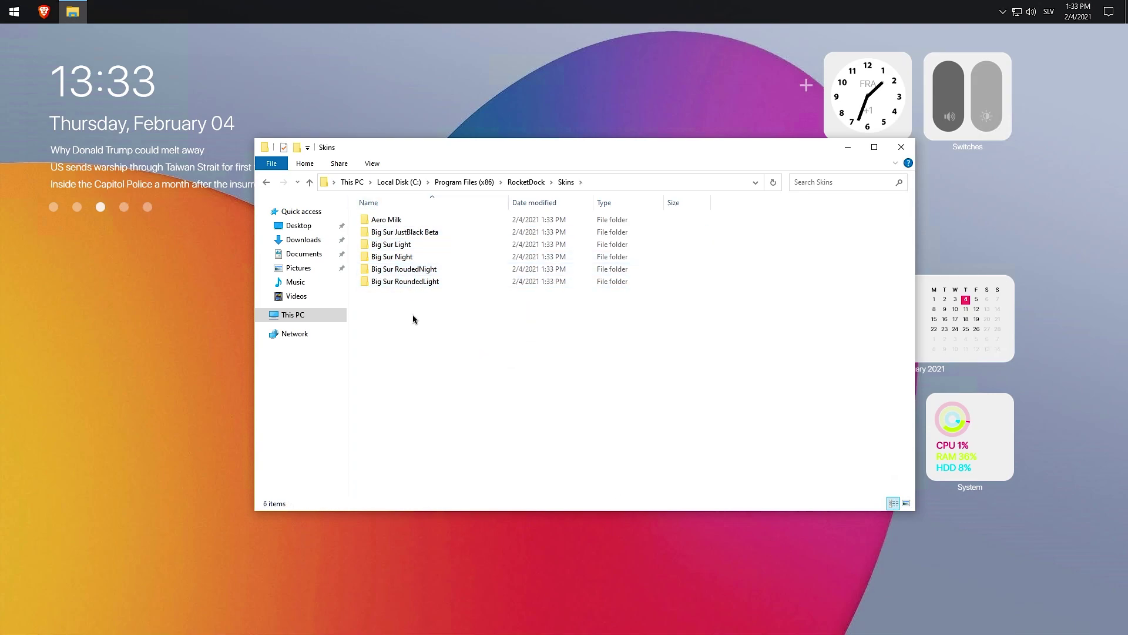
left_click(322, 321)
Copy the macOS BigSur ICONS by Maiguris folder from the extracted download in Downloads.
double_click(415, 260)
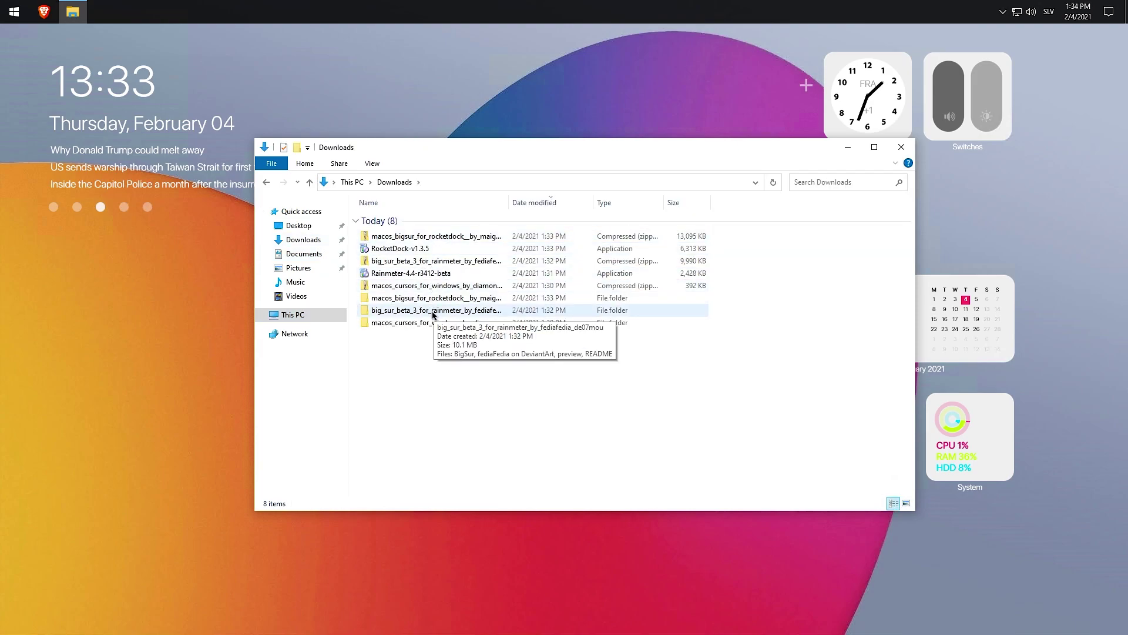
double_click(429, 297)
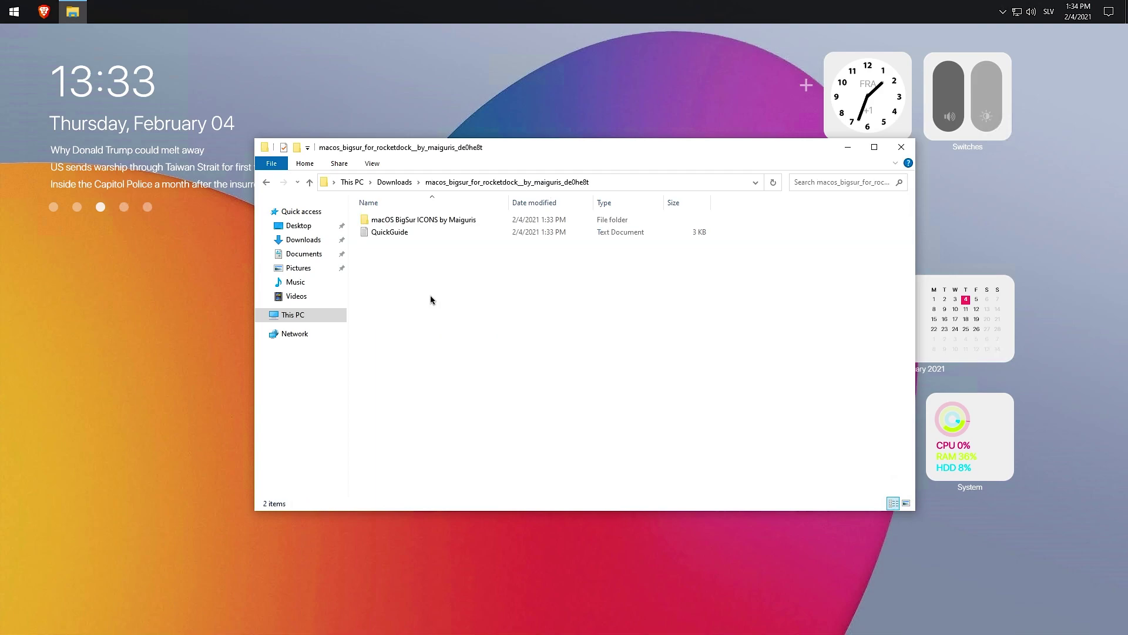
left_click(419, 220)
right_click(419, 220)
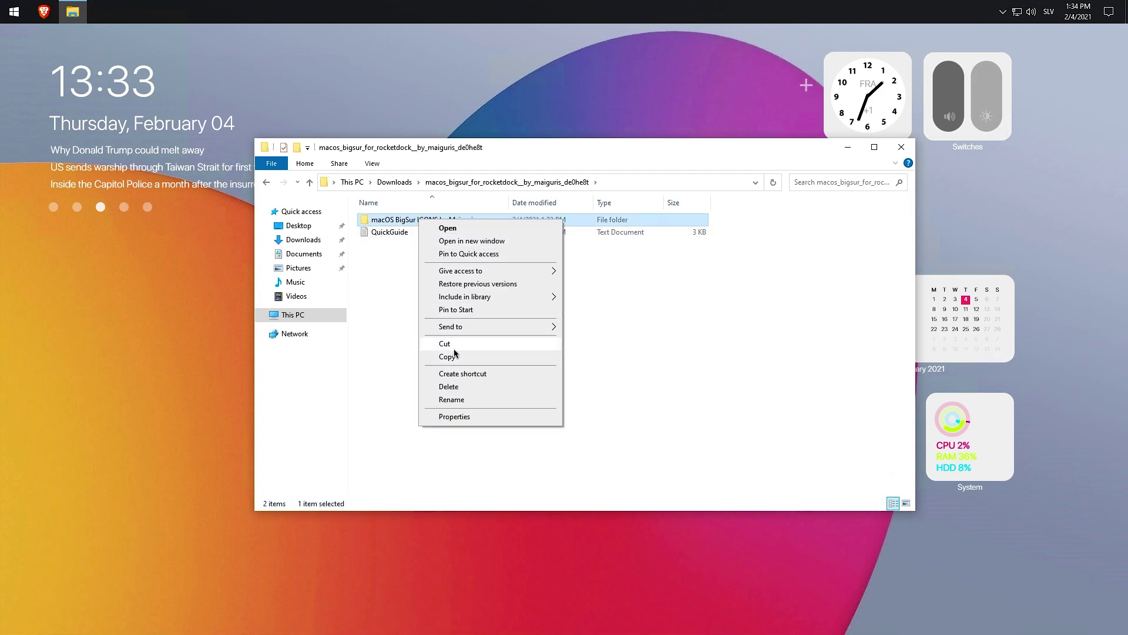
left_click(453, 359)
Paste it into C:\Program Files (x86)\RocketDock\Icons and close the window.
left_click(326, 317)
double_click(440, 352)
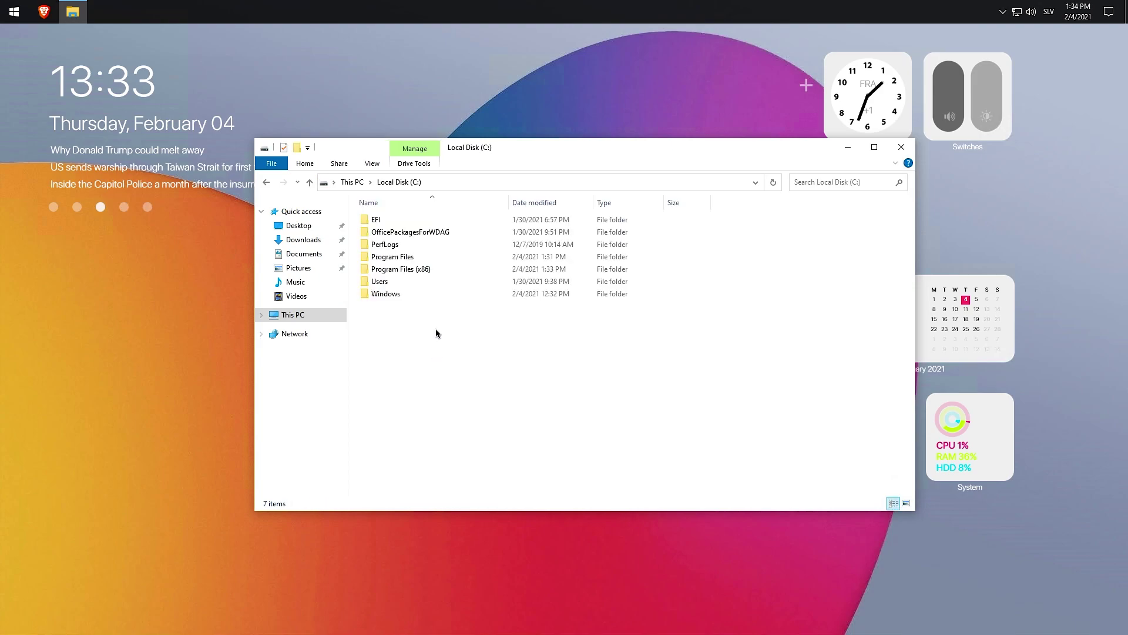
double_click(429, 268)
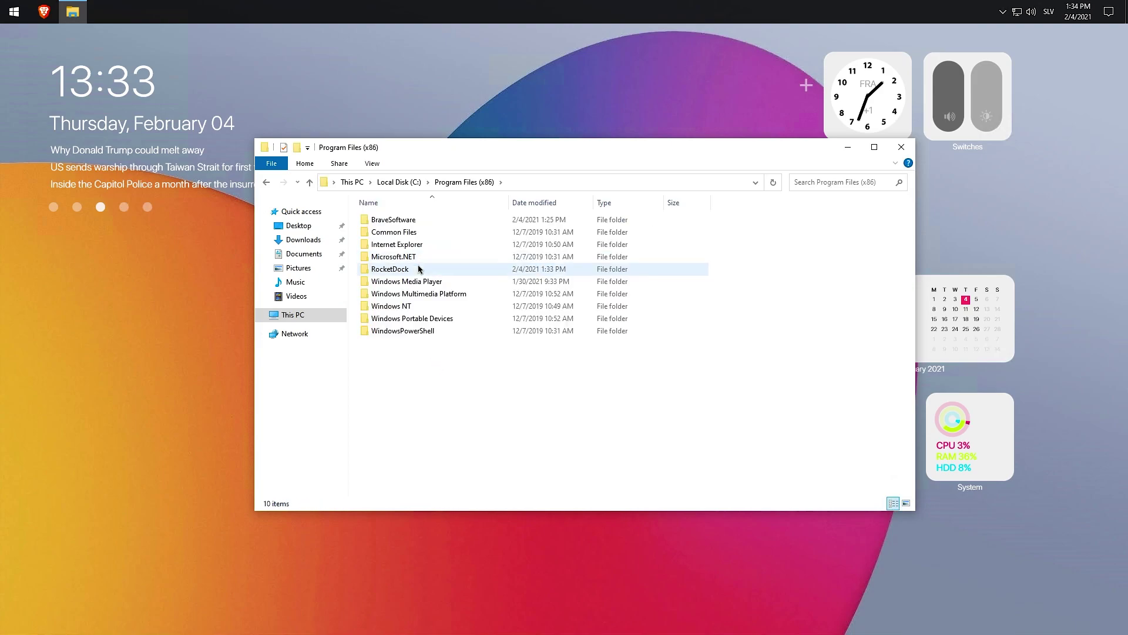
double_click(429, 269)
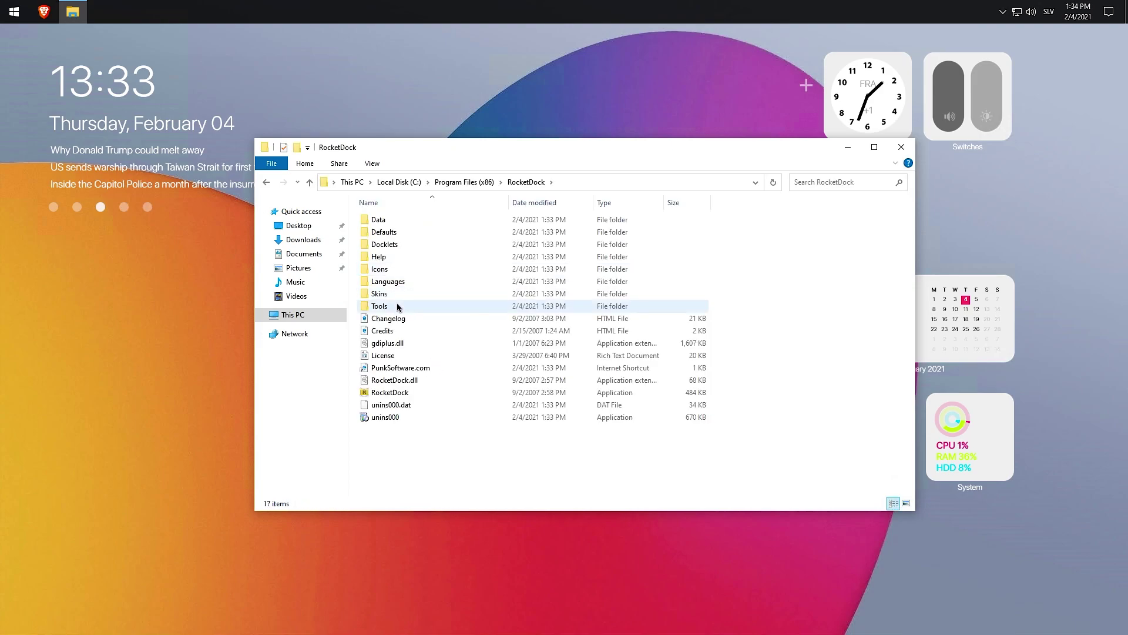
left_click(405, 272)
double_click(405, 271)
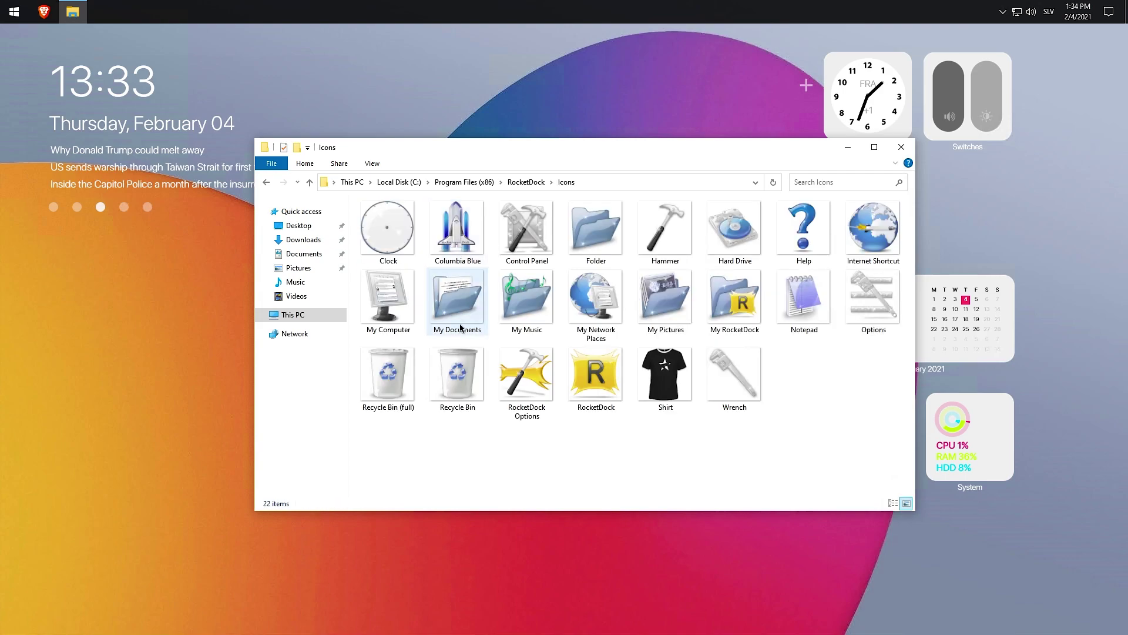
right_click(821, 388)
left_click(848, 467)
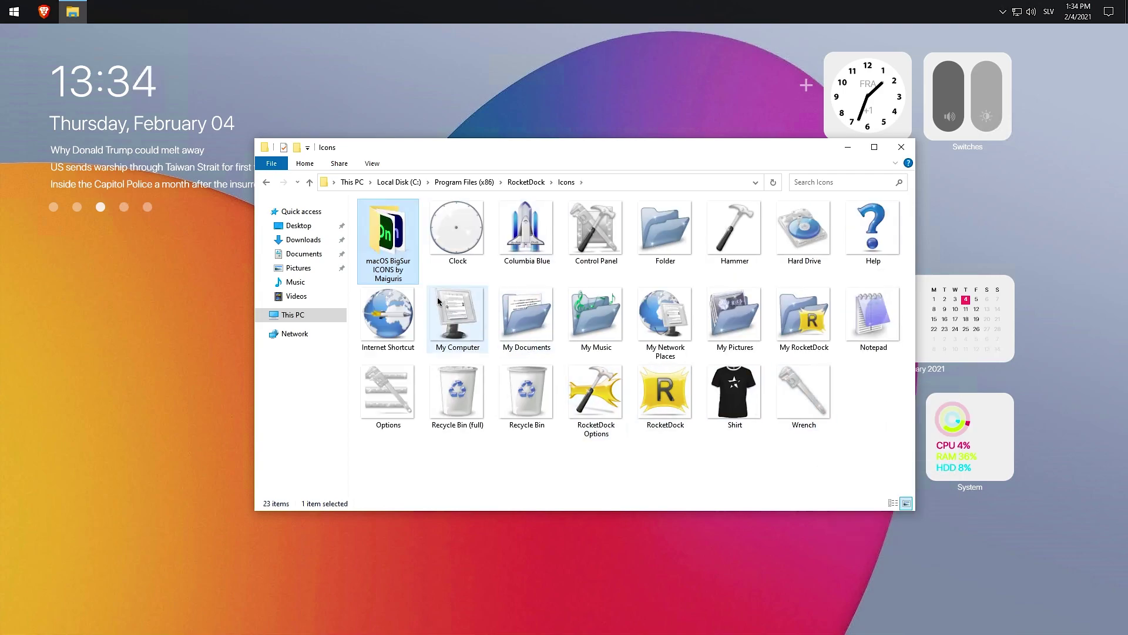
left_click(901, 147)
Launch RocketDock and enable Minimize Windows to the Dock in its settings.
left_click(14, 12)
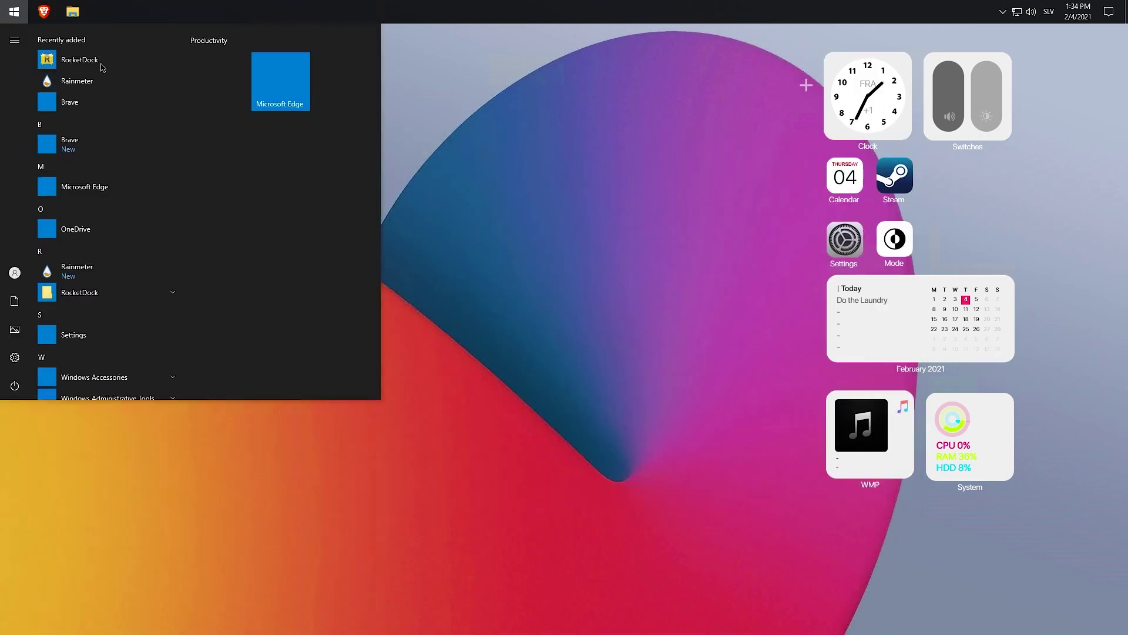
left_click(95, 70)
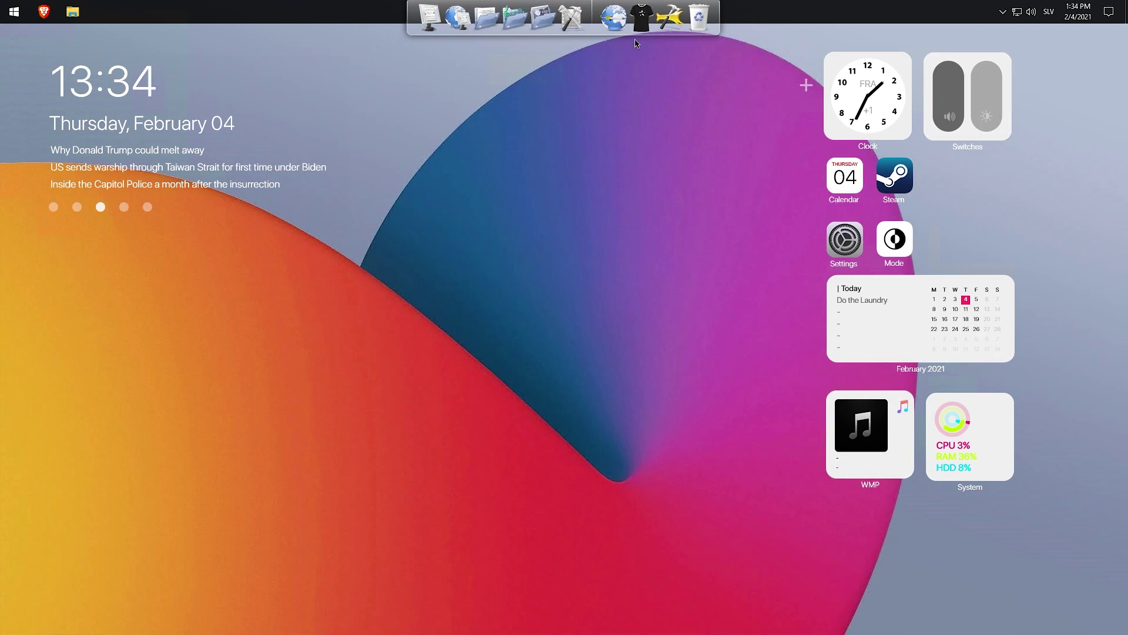
left_click(670, 18)
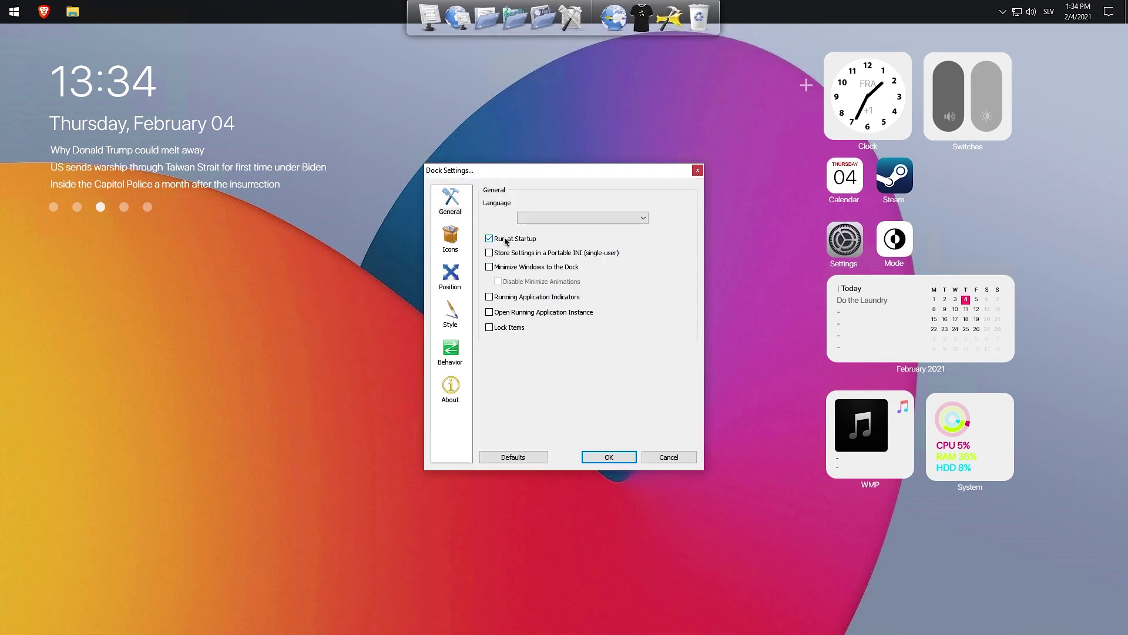
left_click(519, 267)
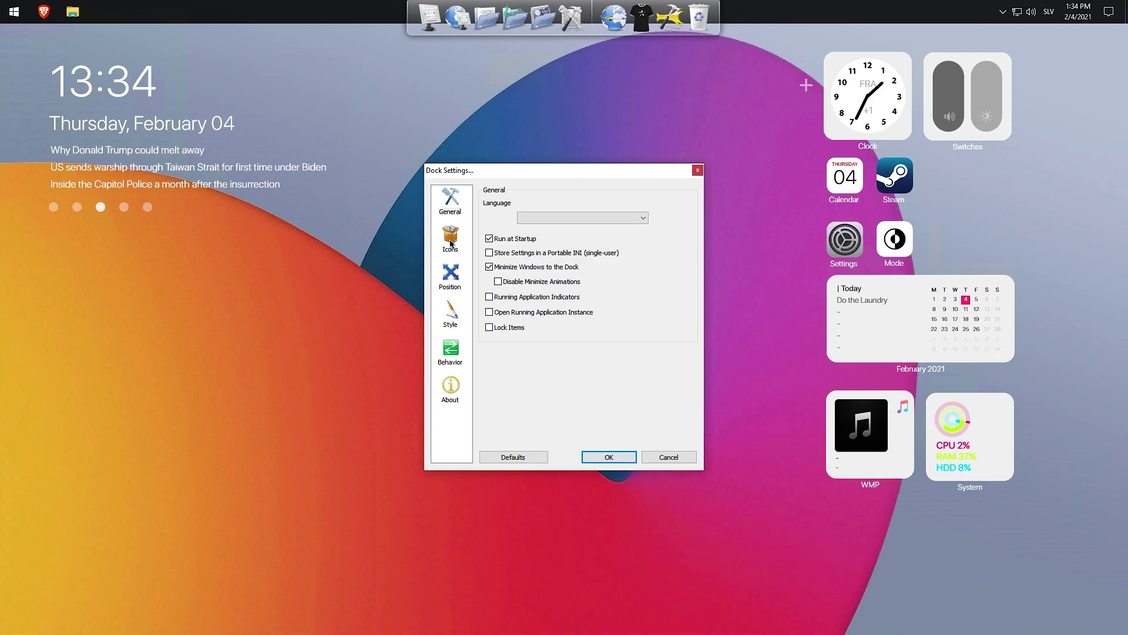
Place the dock at the screen Bottom, Always on bottom, with a raised edge offset.
left_click(452, 275)
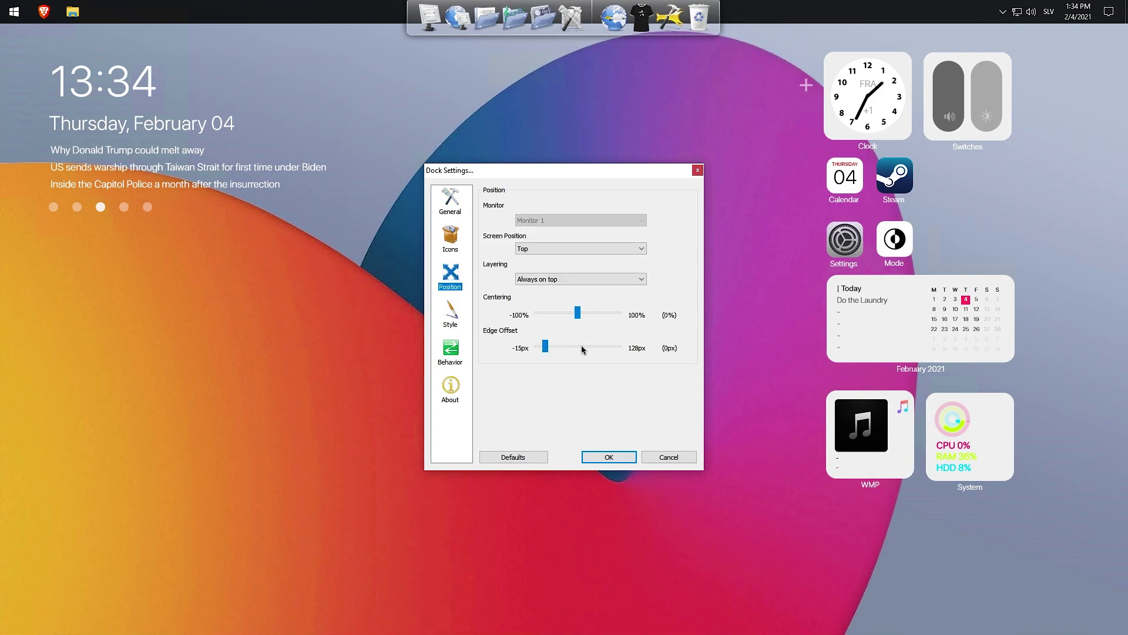
left_click(581, 279)
left_click(574, 306)
left_click(557, 249)
left_click(538, 267)
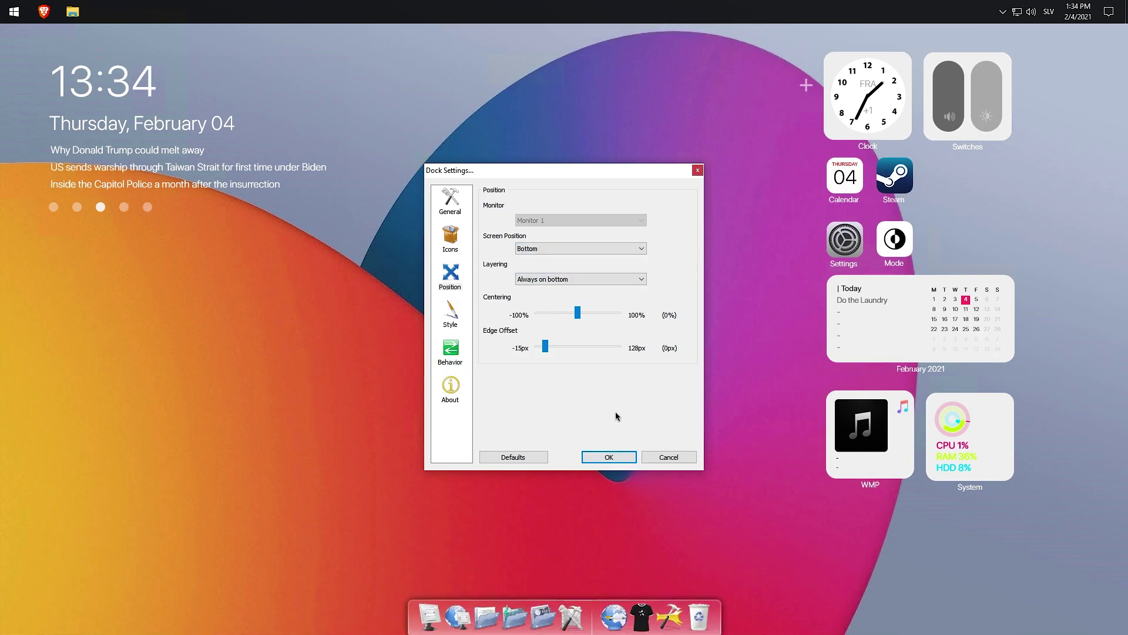
left_click_drag(545, 349, 568, 345)
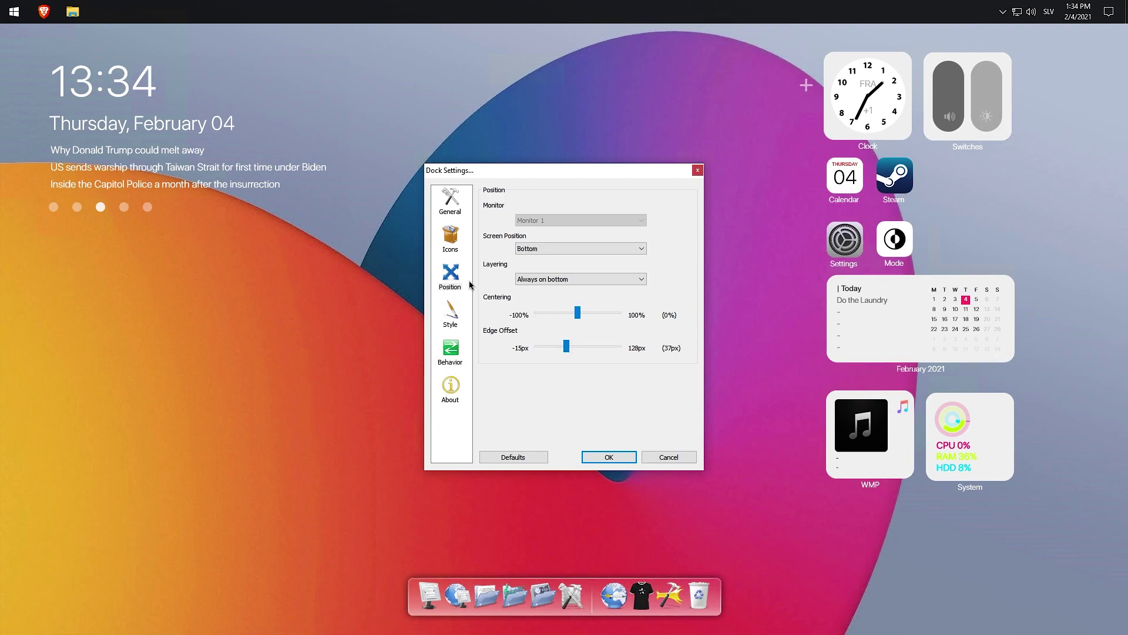
Apply the Big Sur Light dock theme and disable icon labels.
left_click(453, 317)
left_click(543, 222)
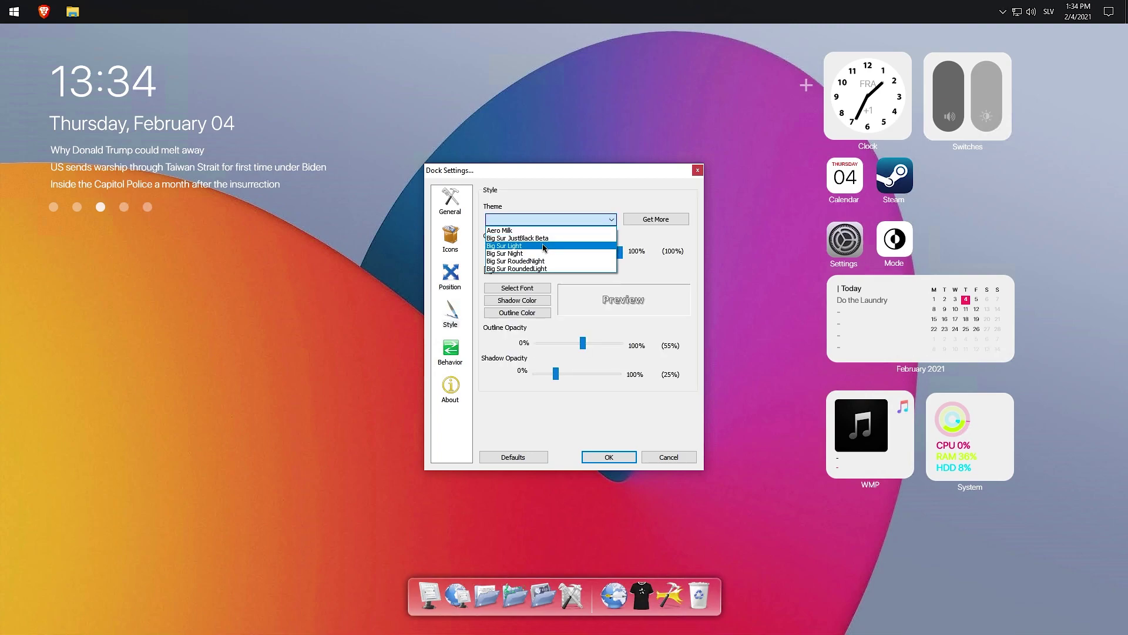
left_click(544, 246)
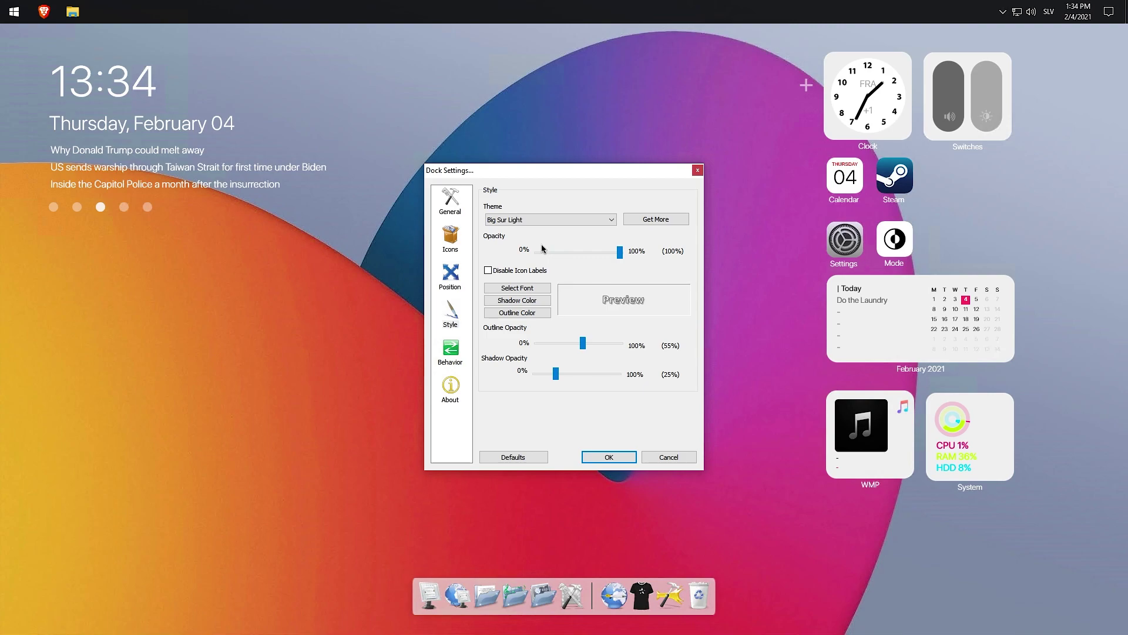
left_click(504, 271)
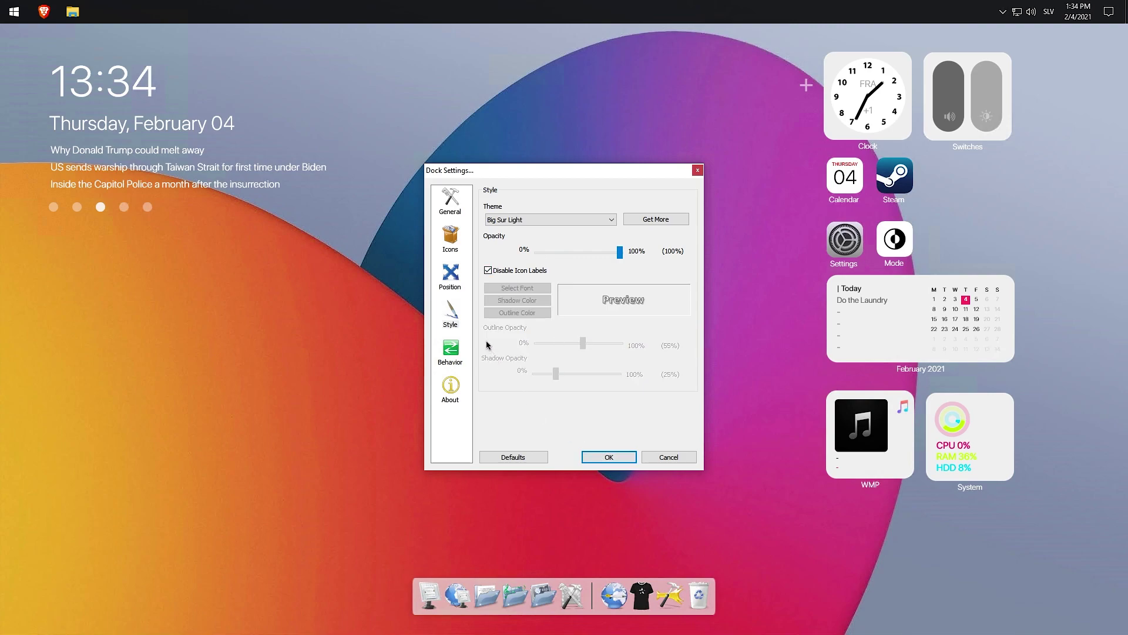
Save the RocketDock settings with OK, closing the settings window.
left_click(608, 456)
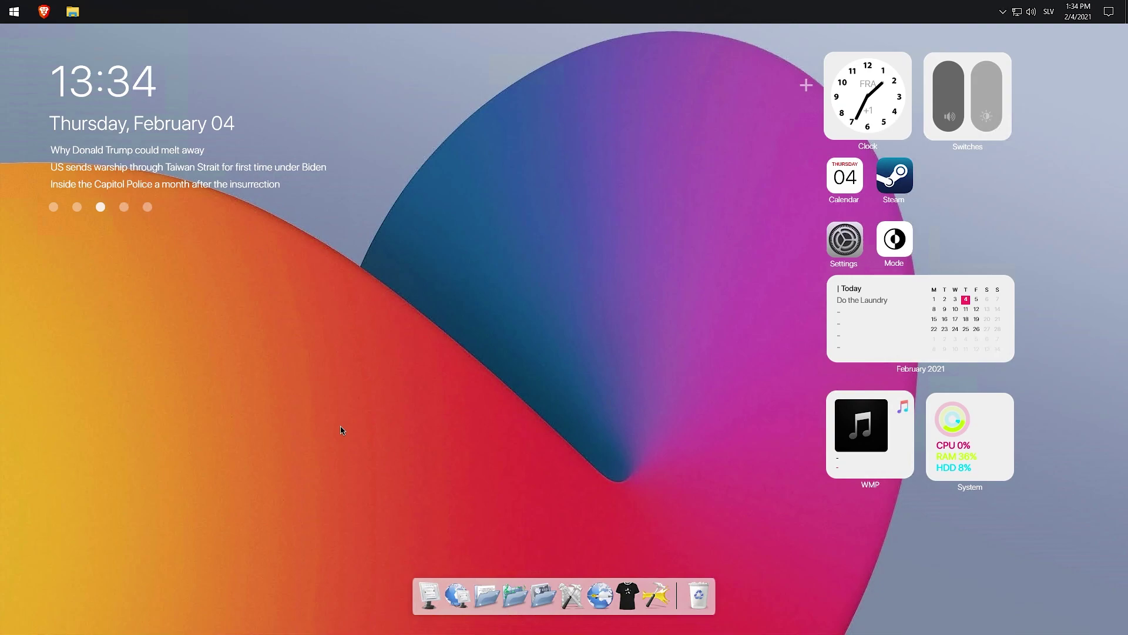
Open the Applications folder via Run and create desktop shortcuts for OneDrive and Settings.
key("super+r")
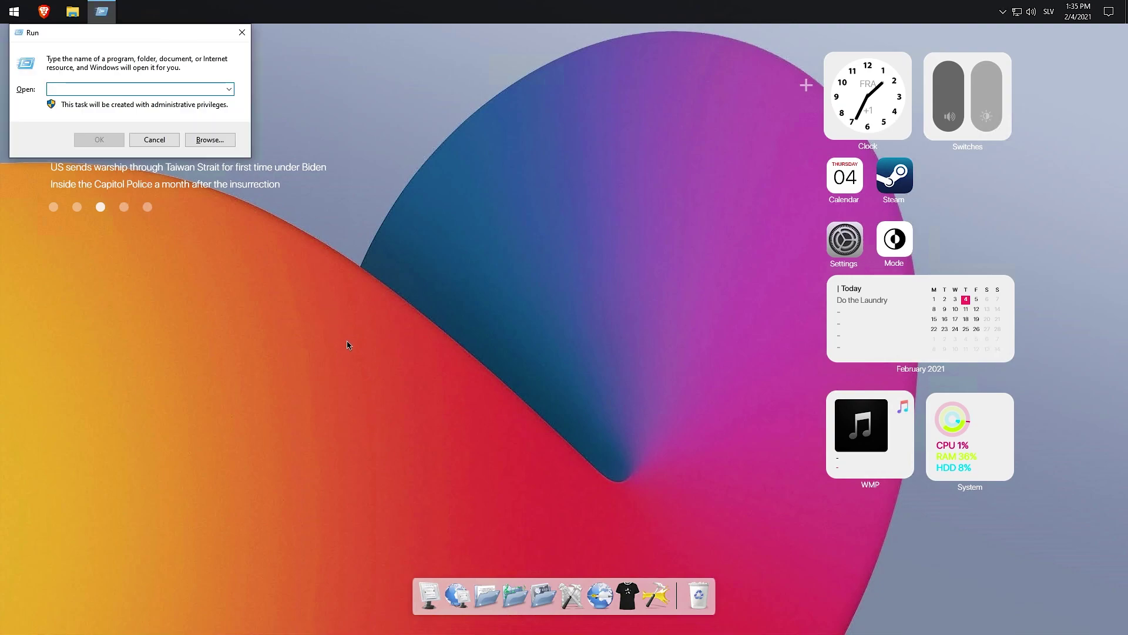
type("shell:AppsFolder")
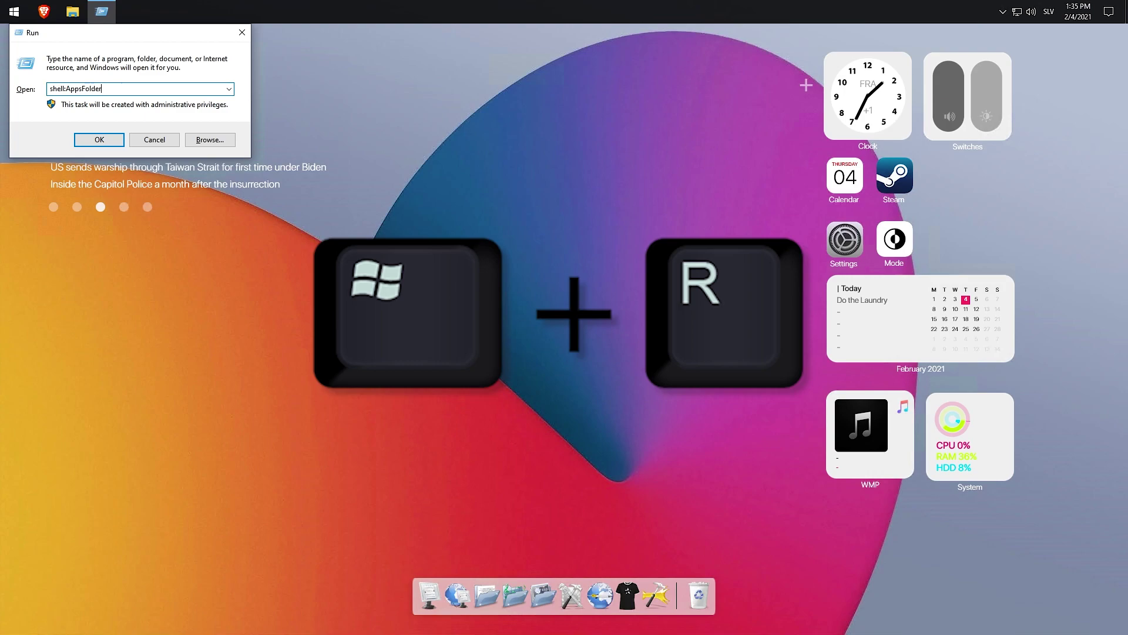
key("Return")
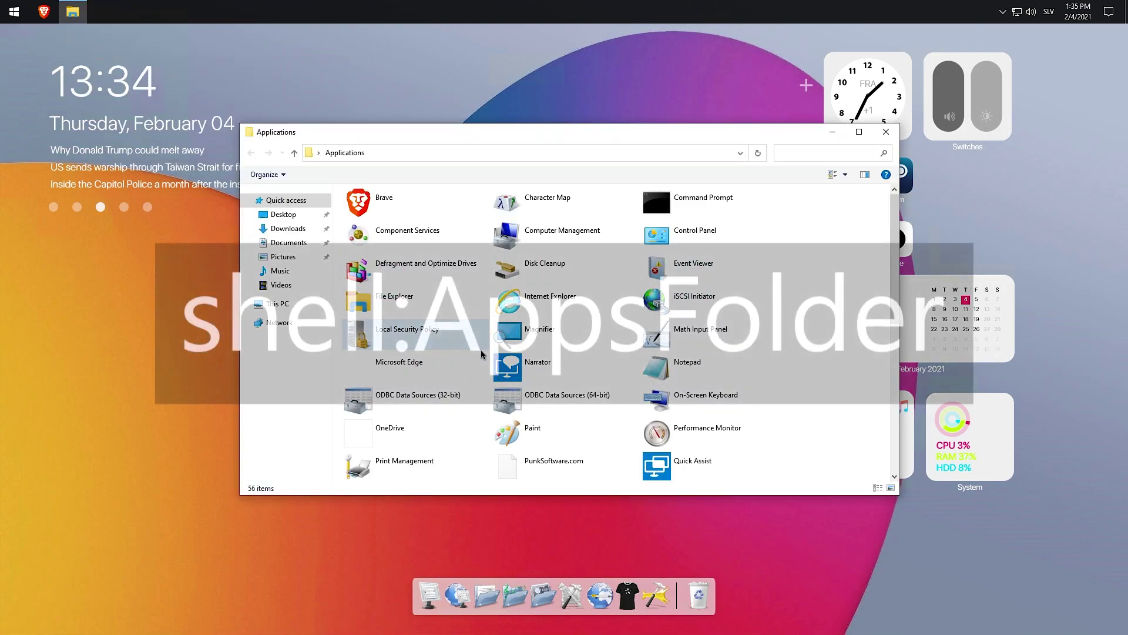
right_click(461, 433)
left_click(507, 497)
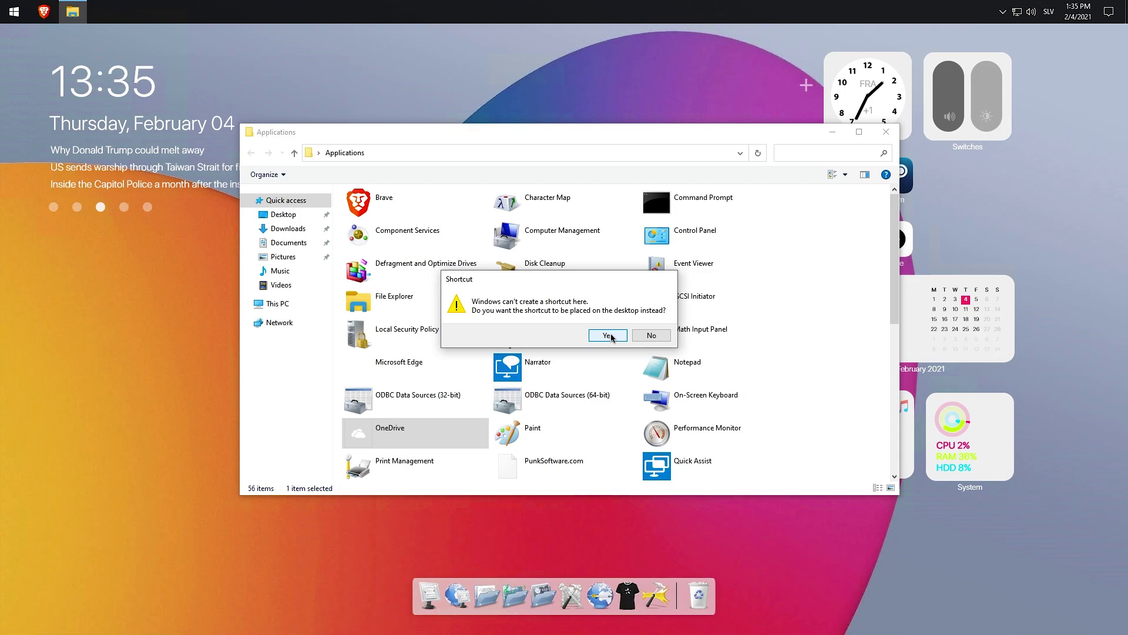
left_click(609, 335)
scroll(488, 411, "down", 3)
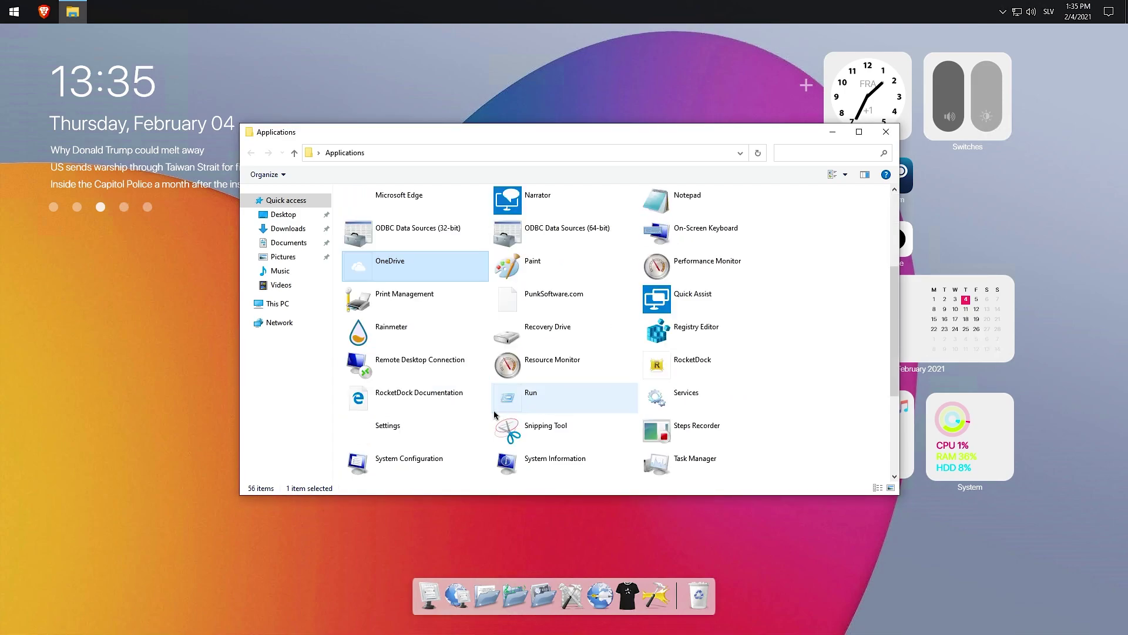
right_click(439, 432)
left_click(502, 481)
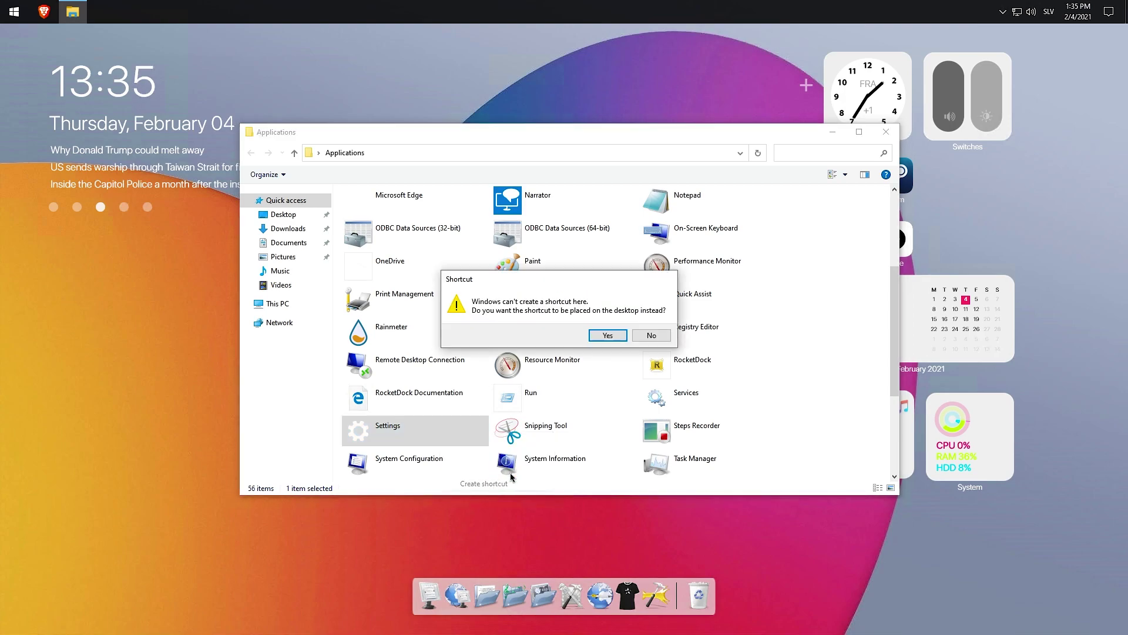
left_click(608, 336)
left_click(832, 131)
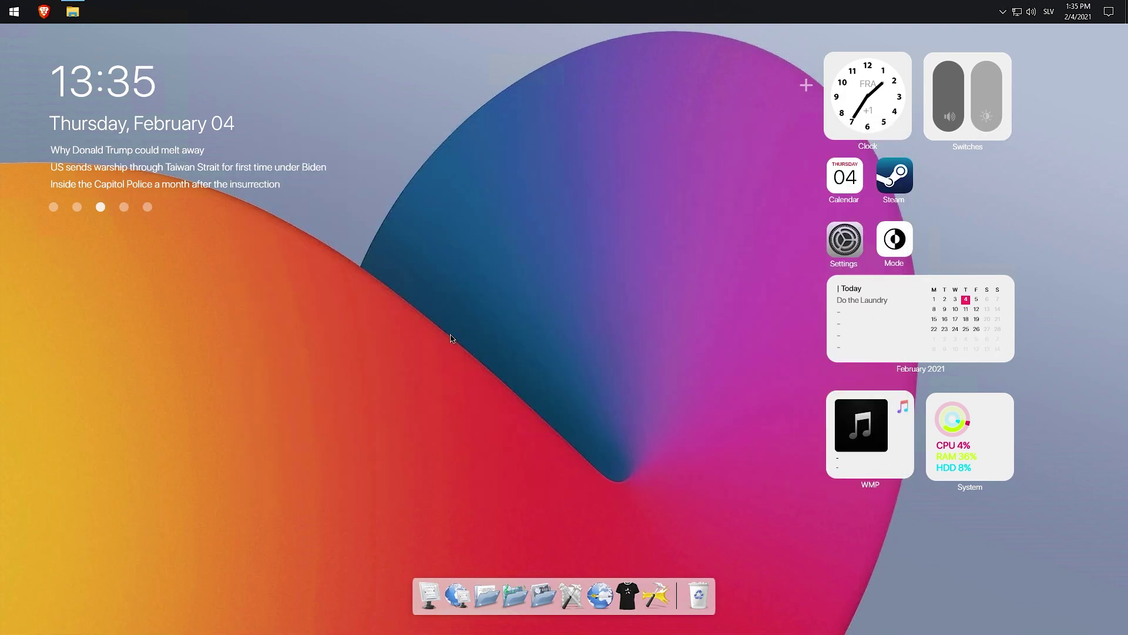
Turn desktop icons back on from the desktop View menu.
right_click(452, 338)
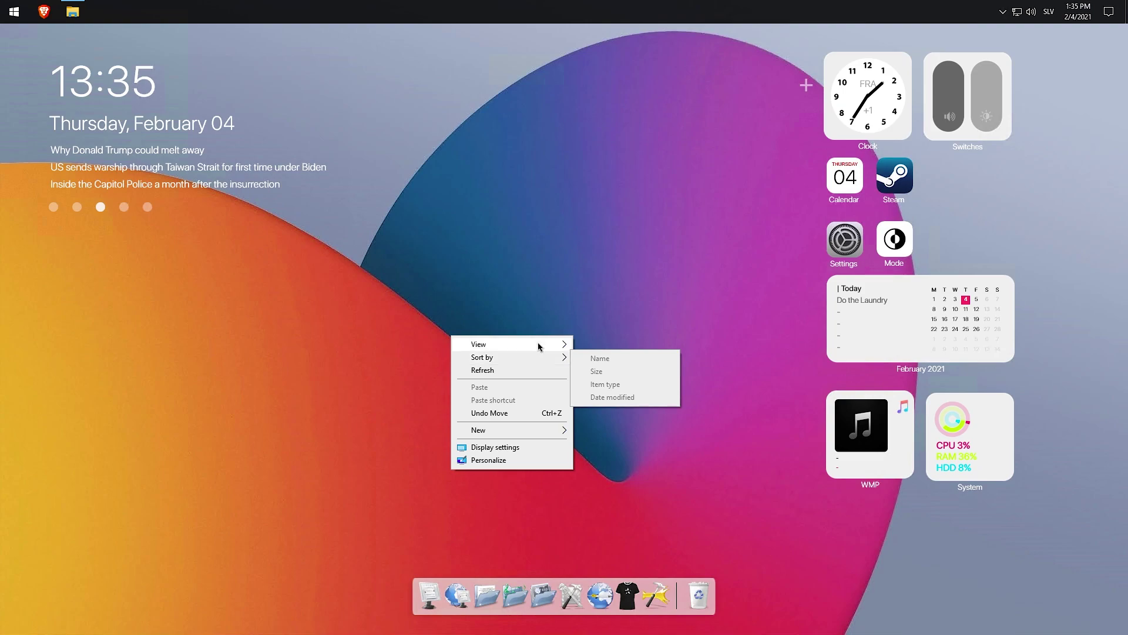
mouse_move(544, 345)
left_click(612, 418)
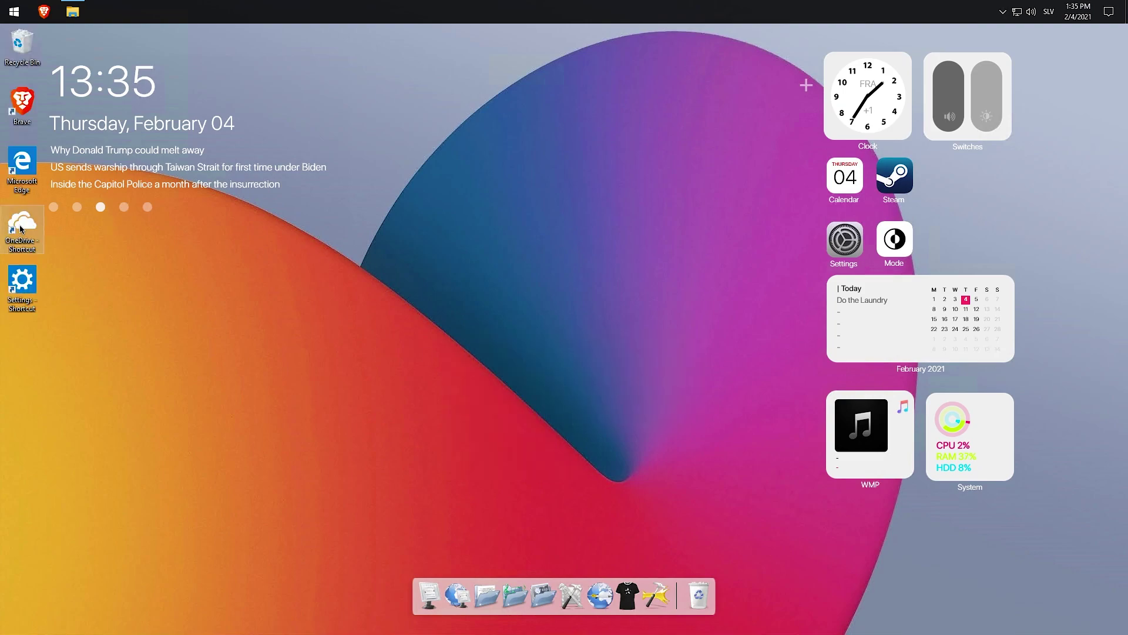
Add the Settings shortcut to the dock and move the clock and news widget right.
left_click_drag(26, 280, 448, 587)
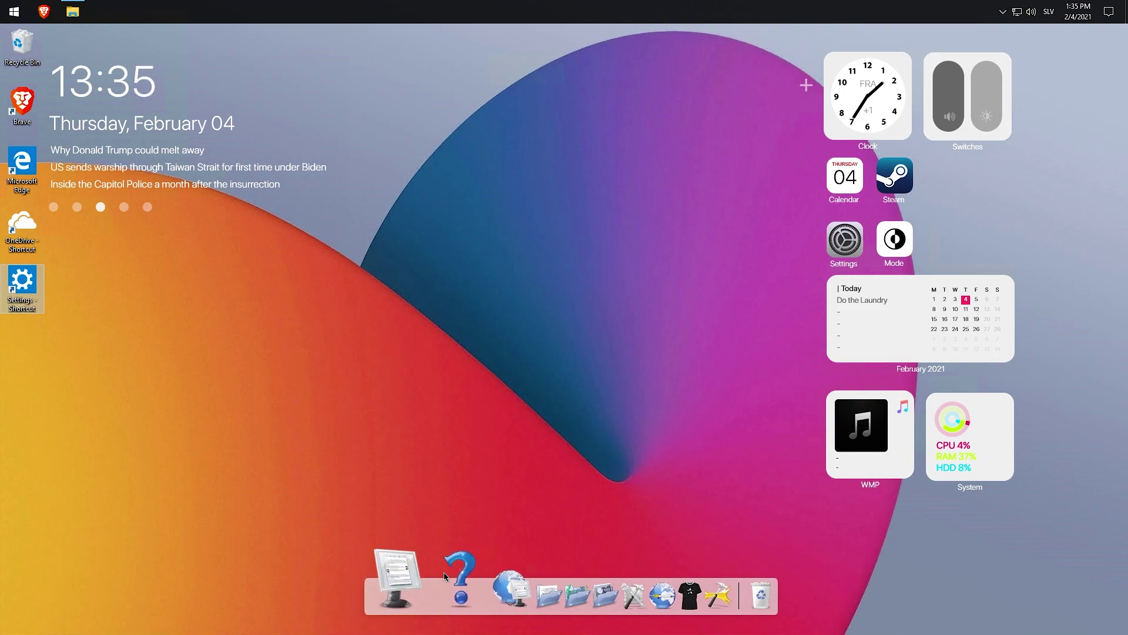
left_click(53, 238)
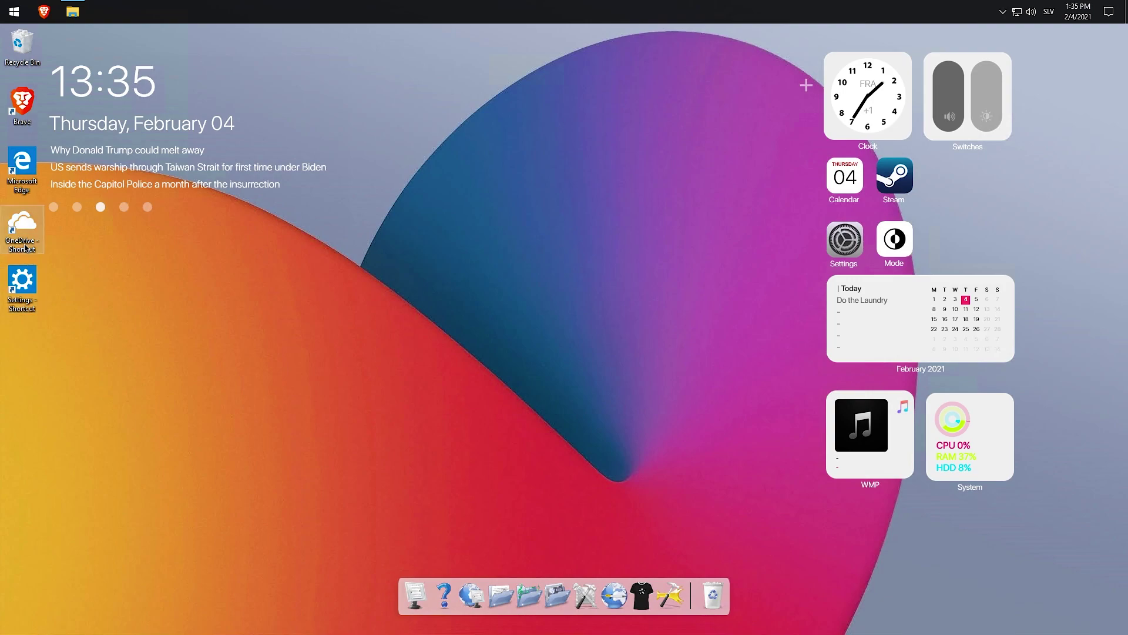
left_click_drag(37, 248, 466, 593)
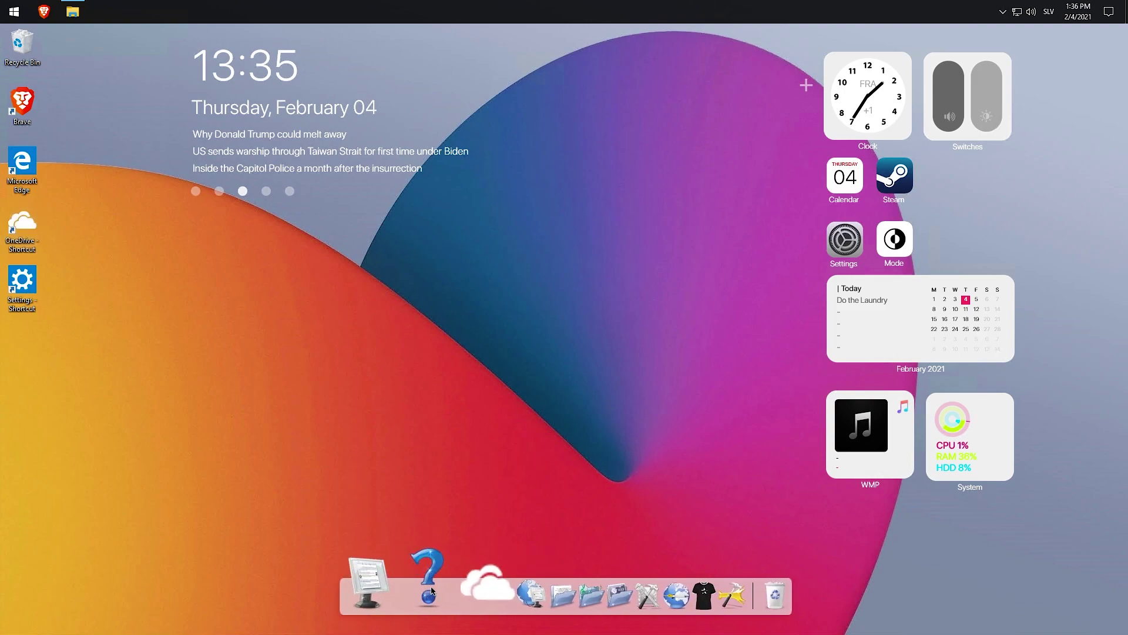
Add the macOS BigSur icon folder and give the dock's Settings item the BigSur System Preferences icon.
right_click(432, 581)
left_click(458, 470)
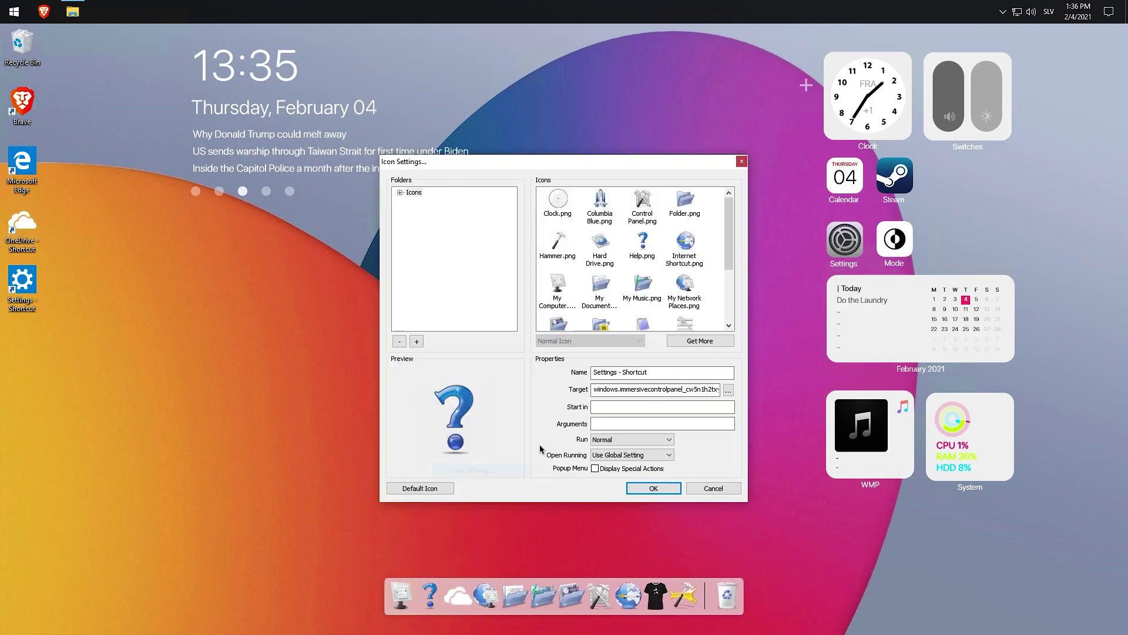
double_click(413, 193)
left_click(432, 202)
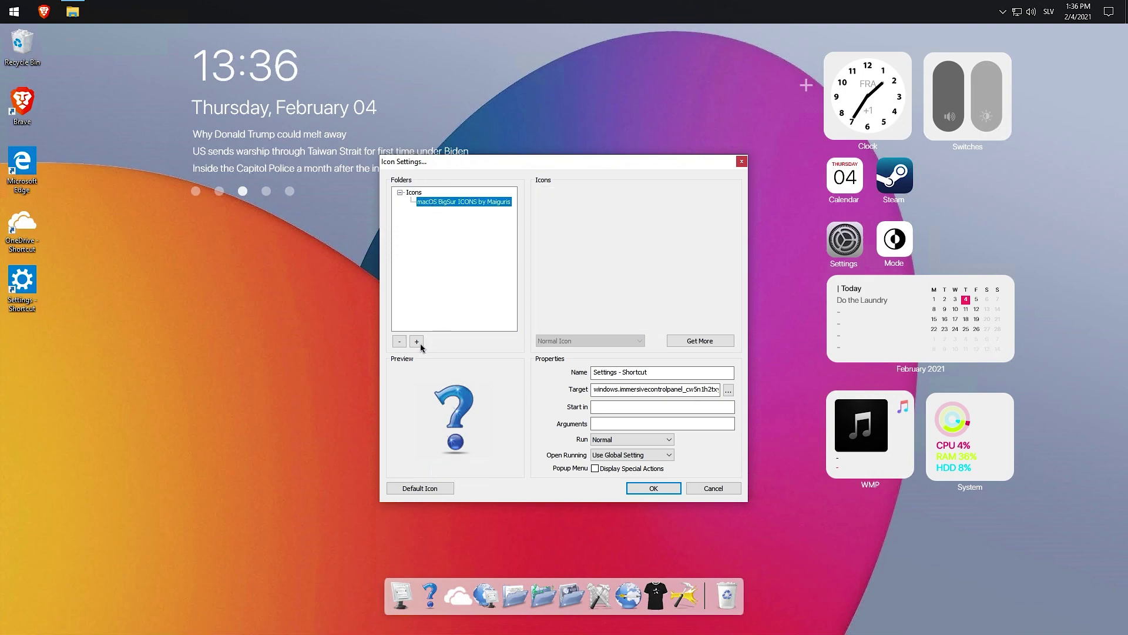
left_click(416, 342)
left_click(631, 408)
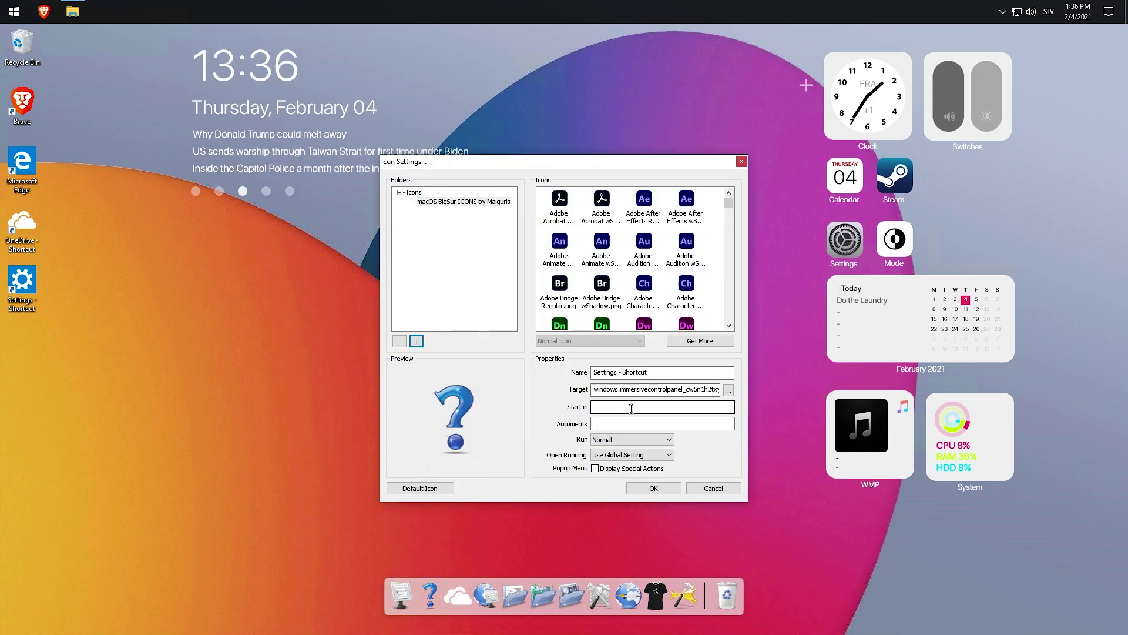
scroll(663, 260, "down", 20)
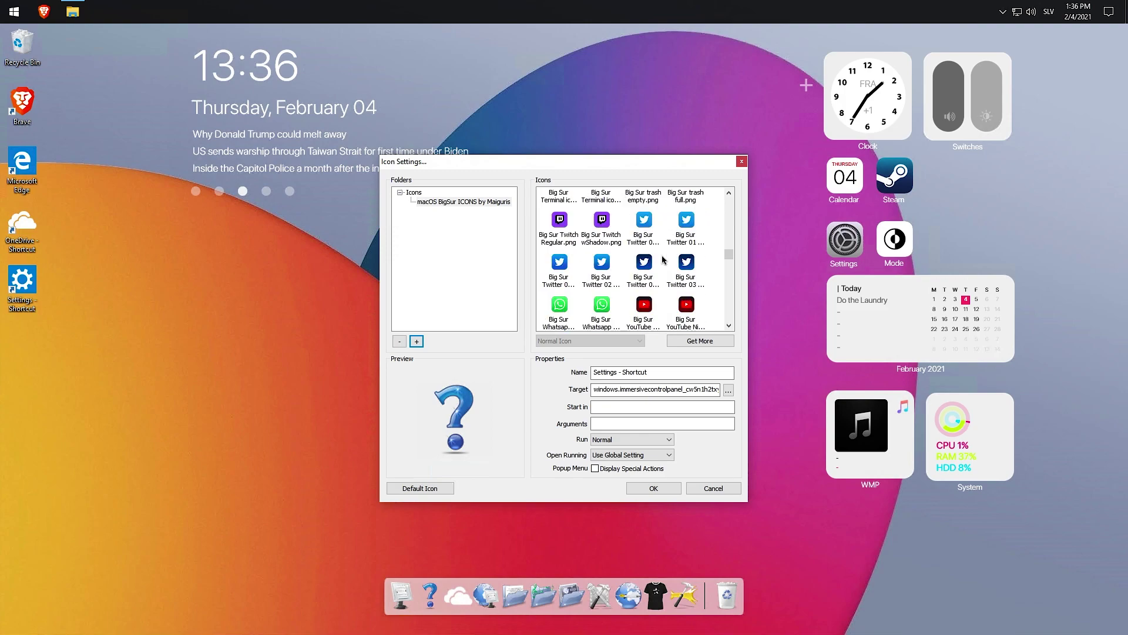
scroll(663, 260, "down", 3)
left_click(644, 244)
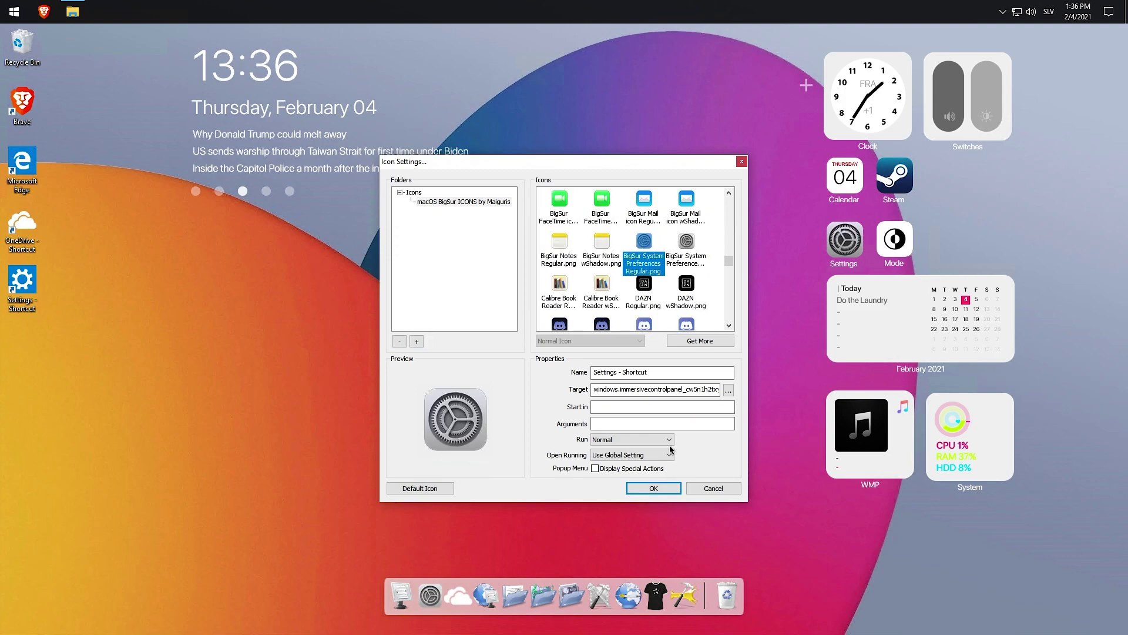
left_click(653, 488)
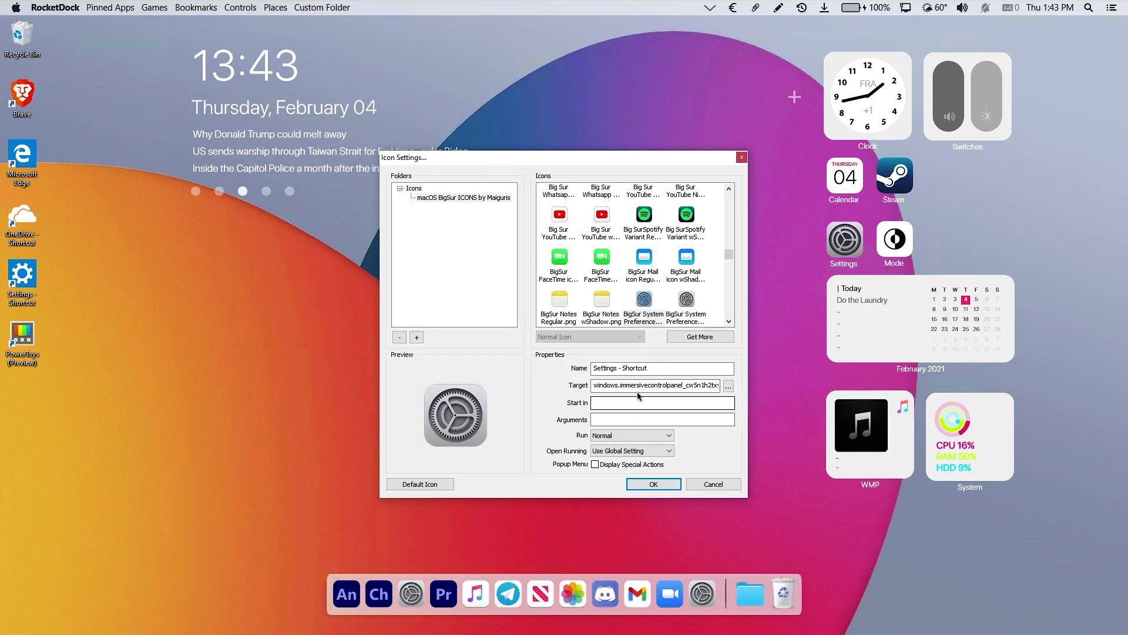
Prefix the Settings shortcut's Target with shell:AppsFolder\ and save it.
left_click(639, 385)
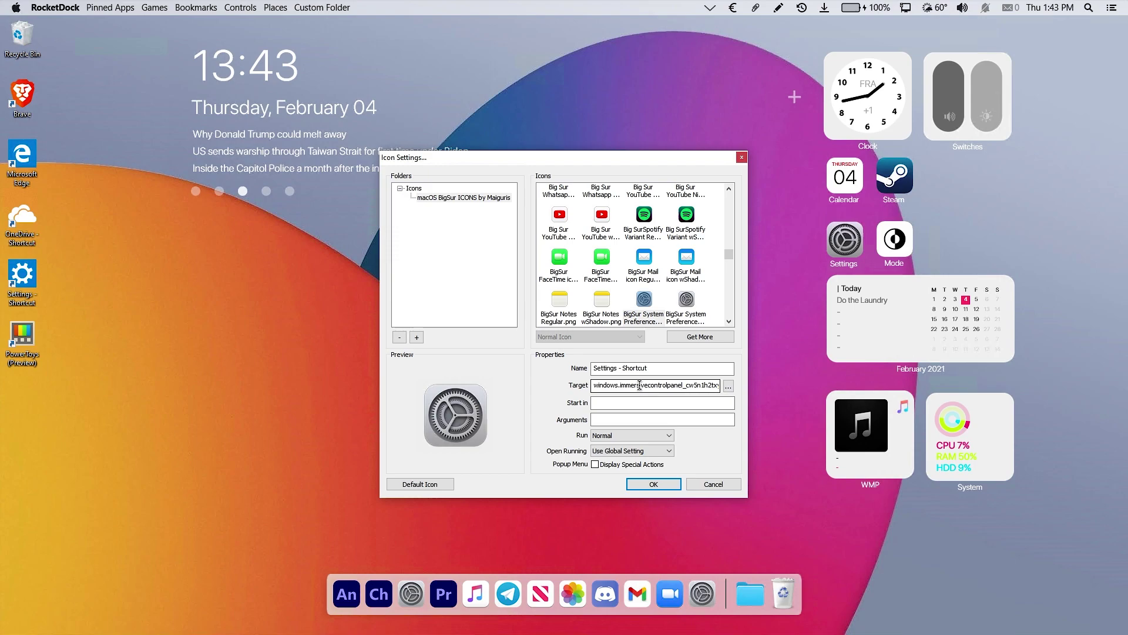
left_click(597, 385)
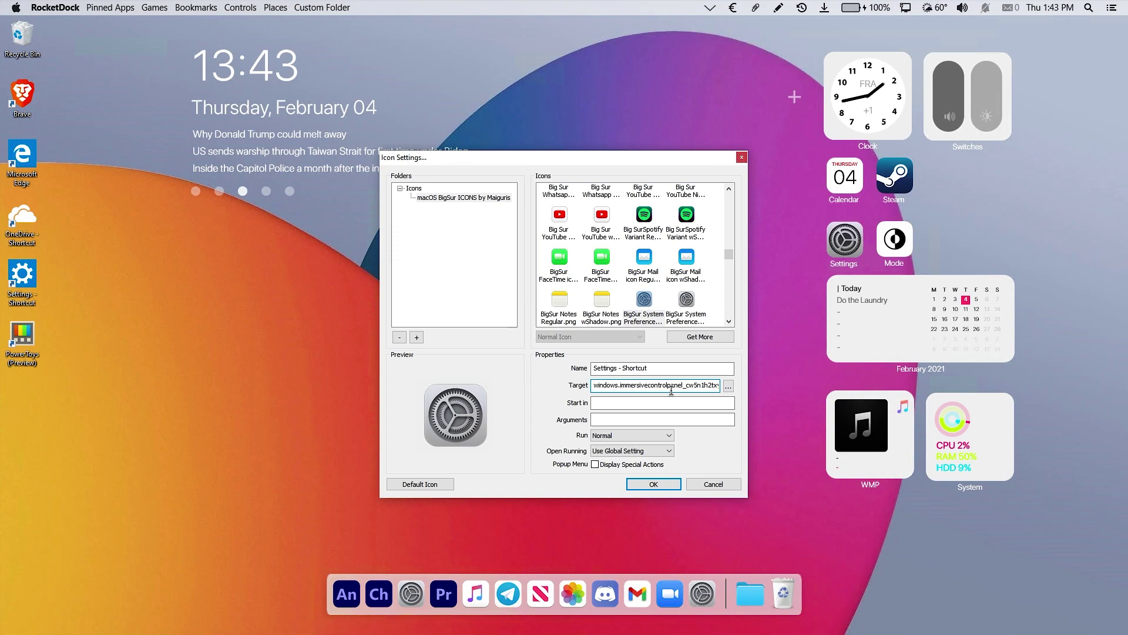
type("shell:AppsFolder\\")
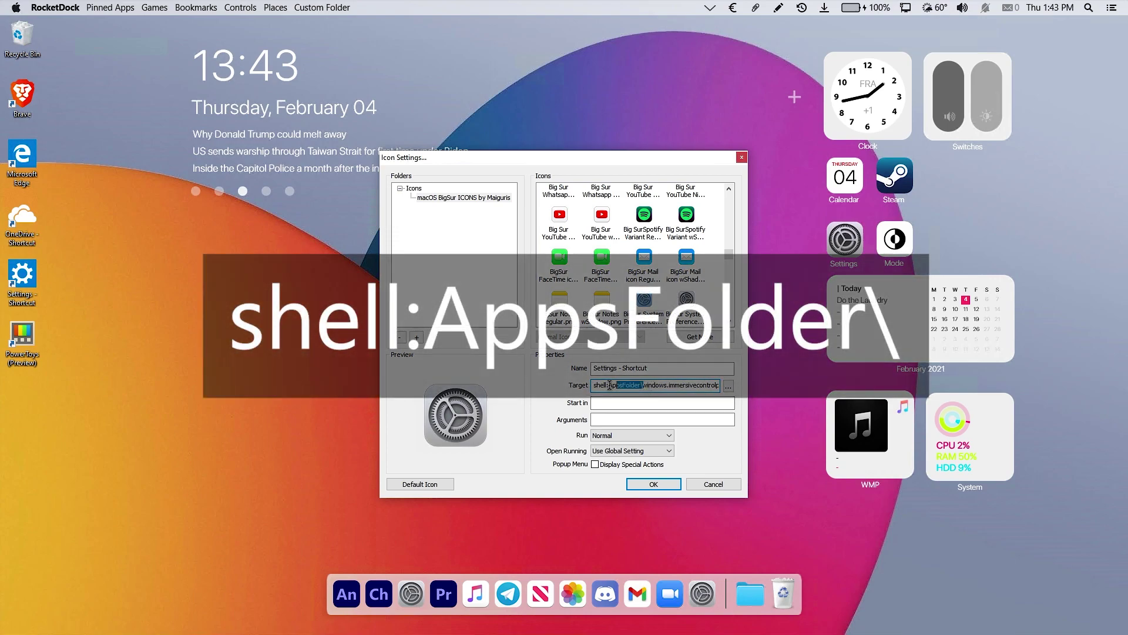
left_click_drag(609, 385, 593, 386)
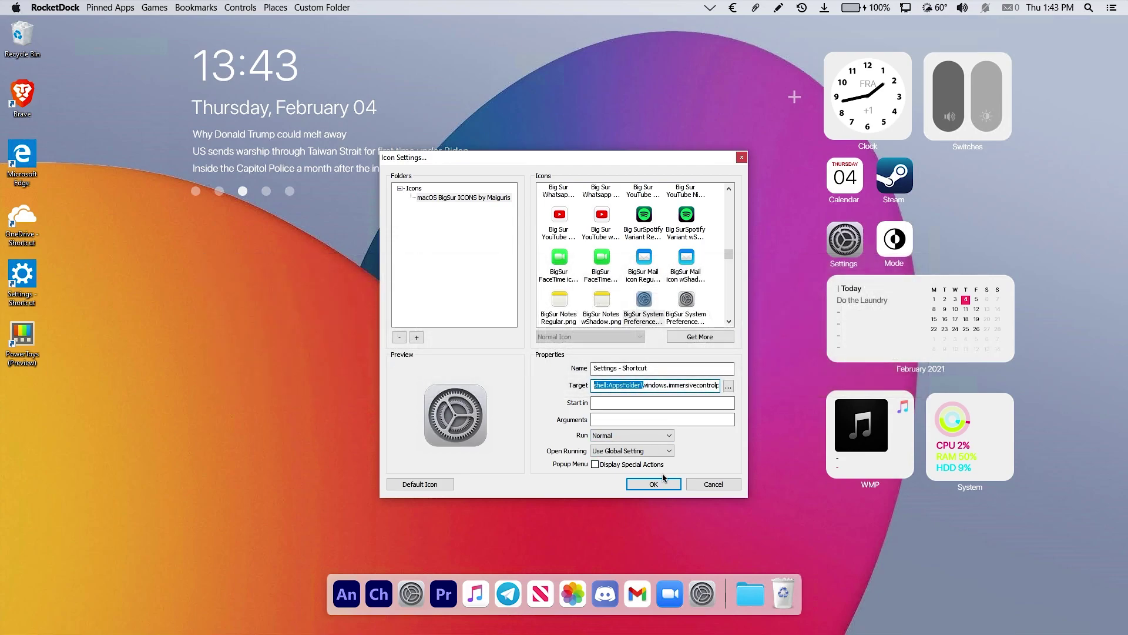
left_click(655, 484)
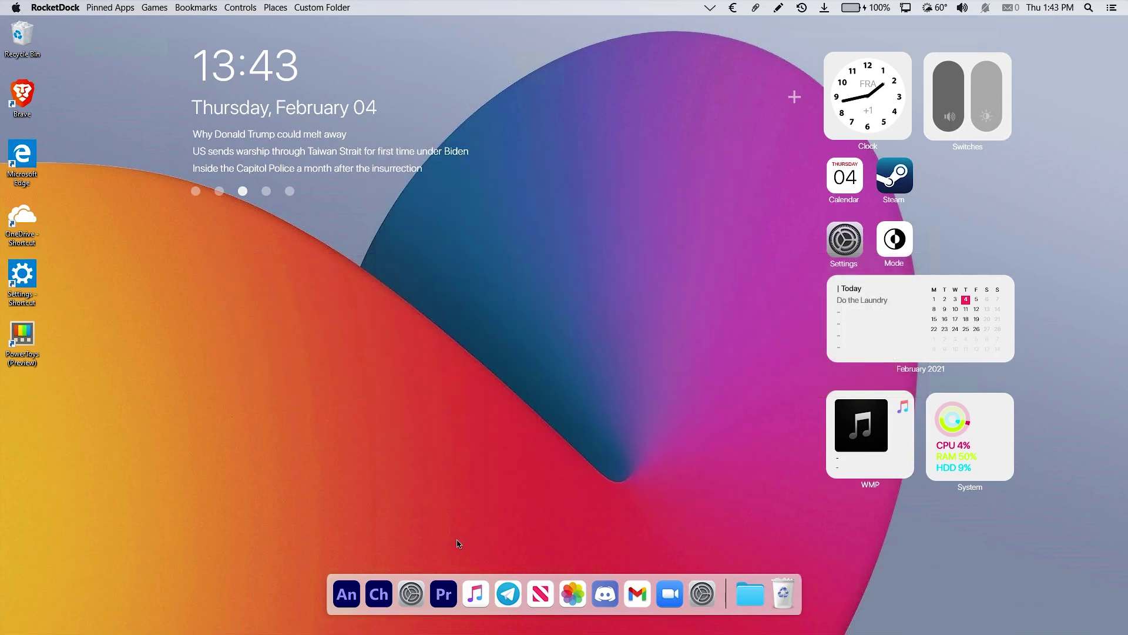
Test-launch Settings from the dock, then move the gear icon before the divider.
left_click(409, 582)
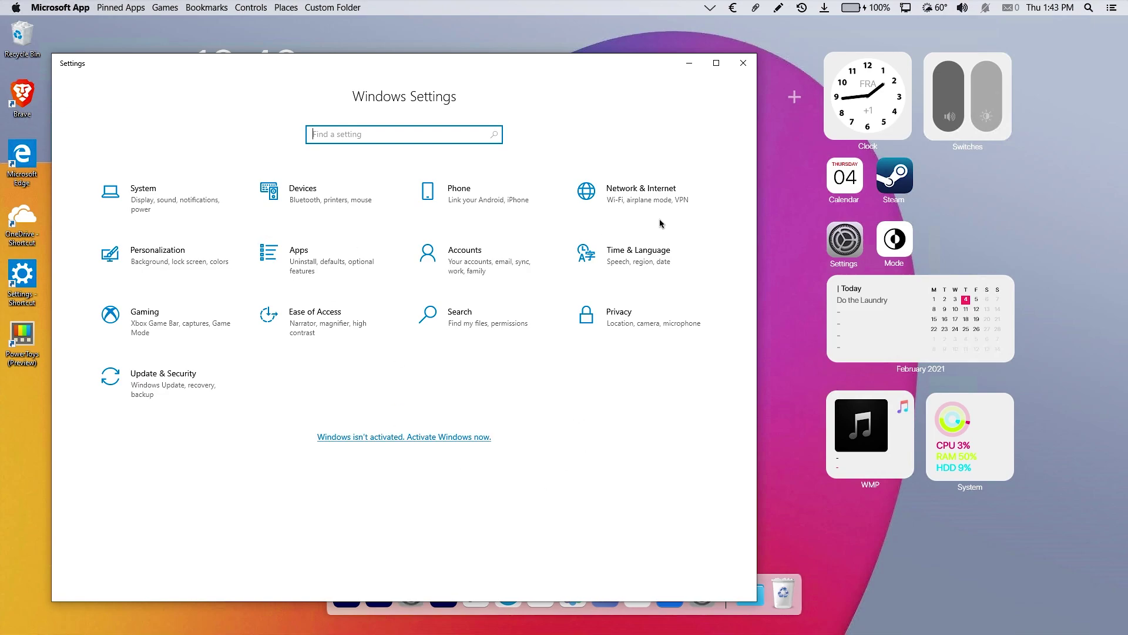
left_click(743, 63)
left_click(413, 582)
left_click(743, 63)
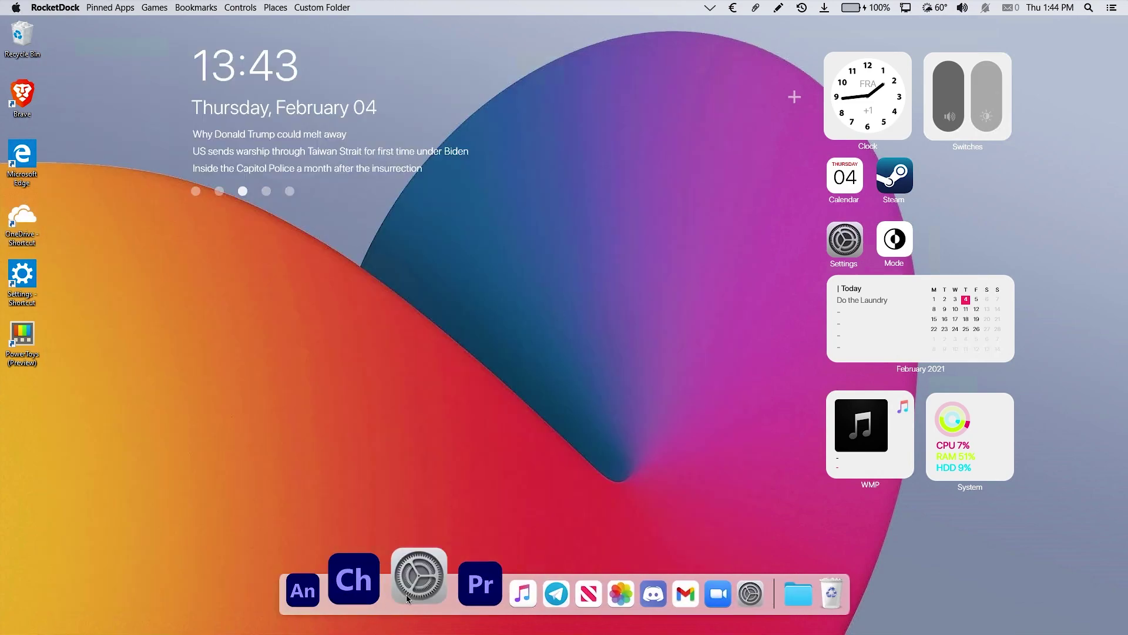
left_click(416, 579)
left_click(745, 65)
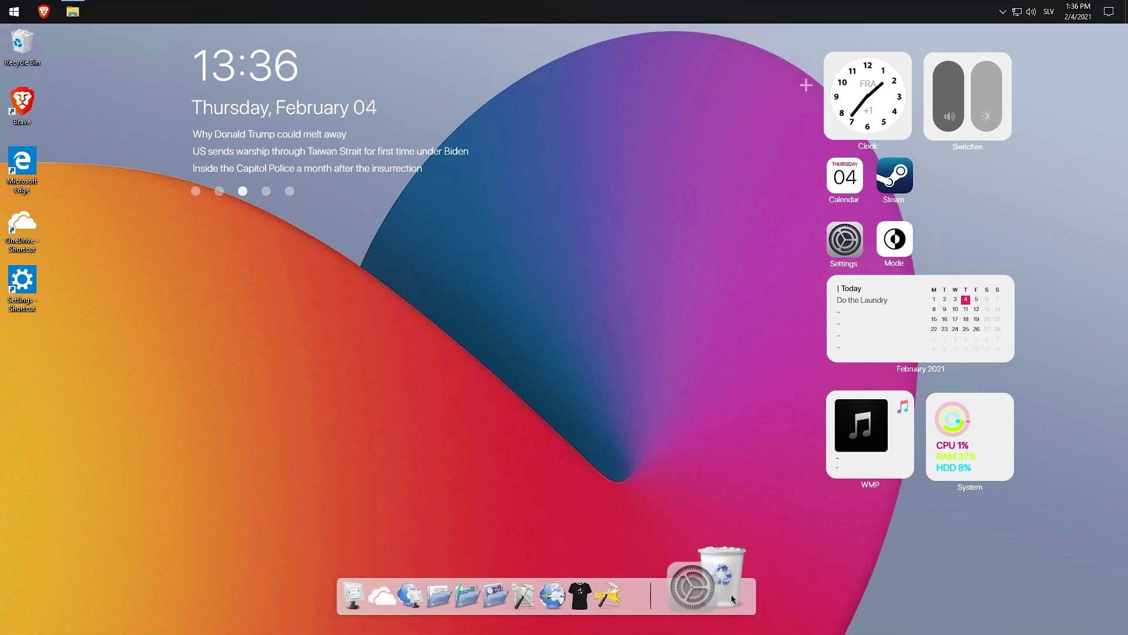
left_click_drag(731, 598, 647, 594)
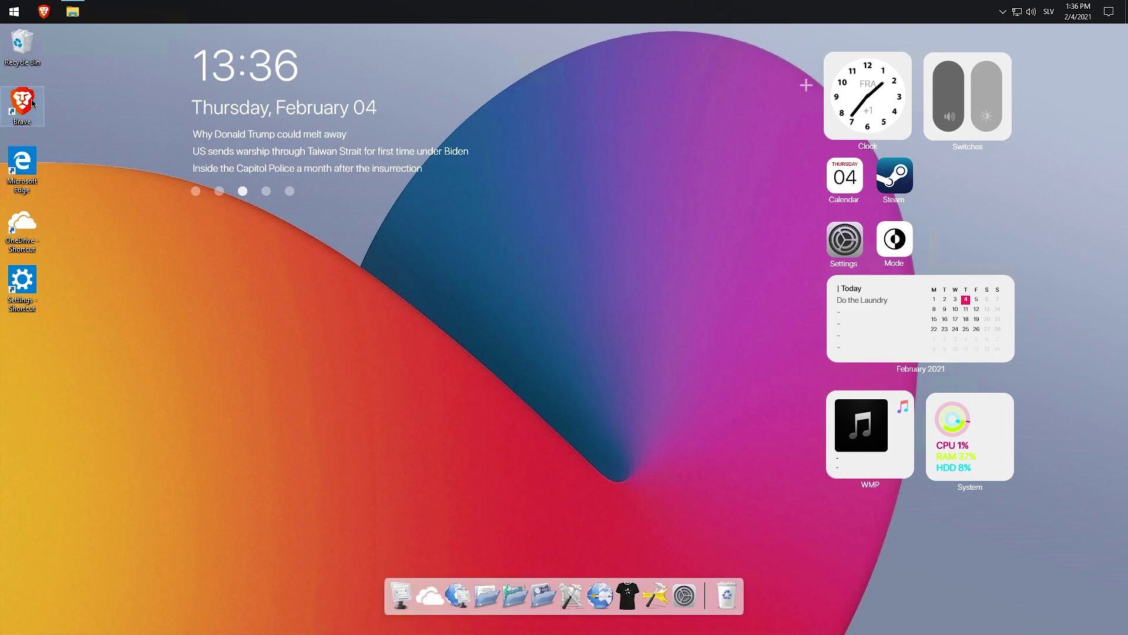
Give the This PC item the Adobe Animate icon and OneDrive the Adobe Character icon.
right_click(409, 585)
left_click(441, 476)
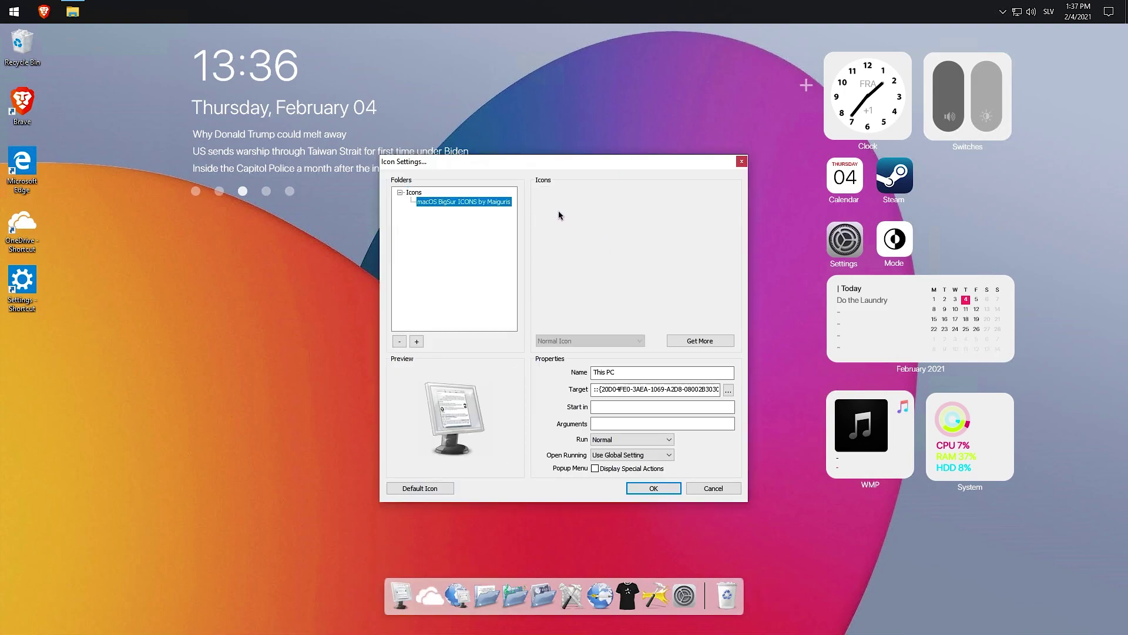
left_click(559, 216)
left_click(600, 261)
left_click(653, 488)
right_click(428, 593)
left_click(456, 492)
left_click(435, 202)
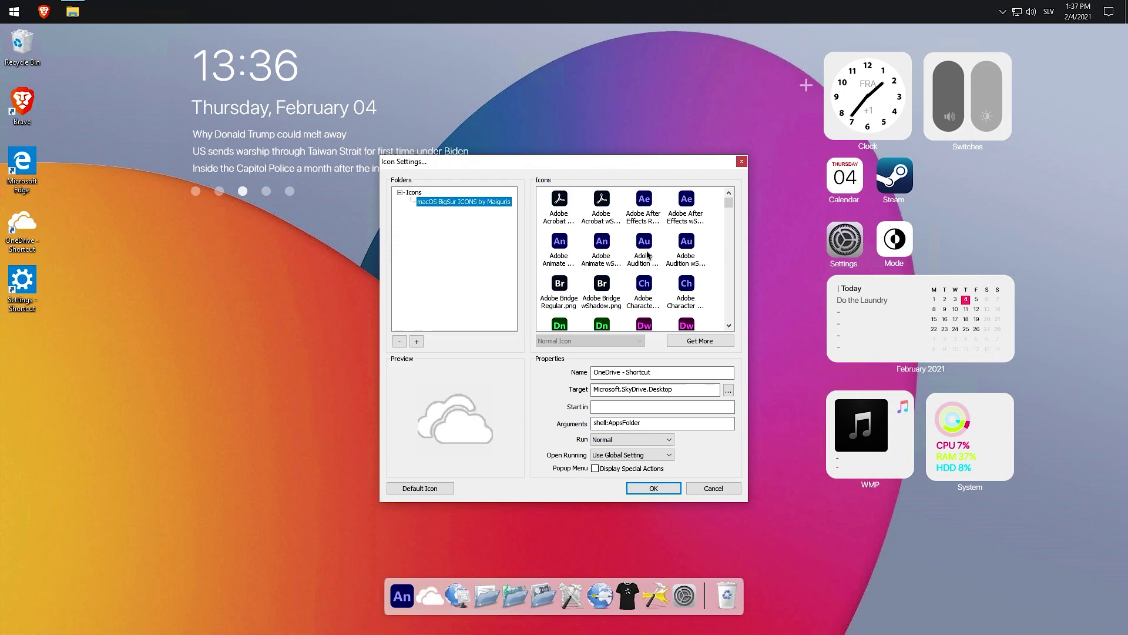
left_click(644, 287)
left_click(653, 489)
Give the Network item the Adobe Premiere Pro icon and Documents the Apple Music icon.
right_click(458, 595)
left_click(486, 483)
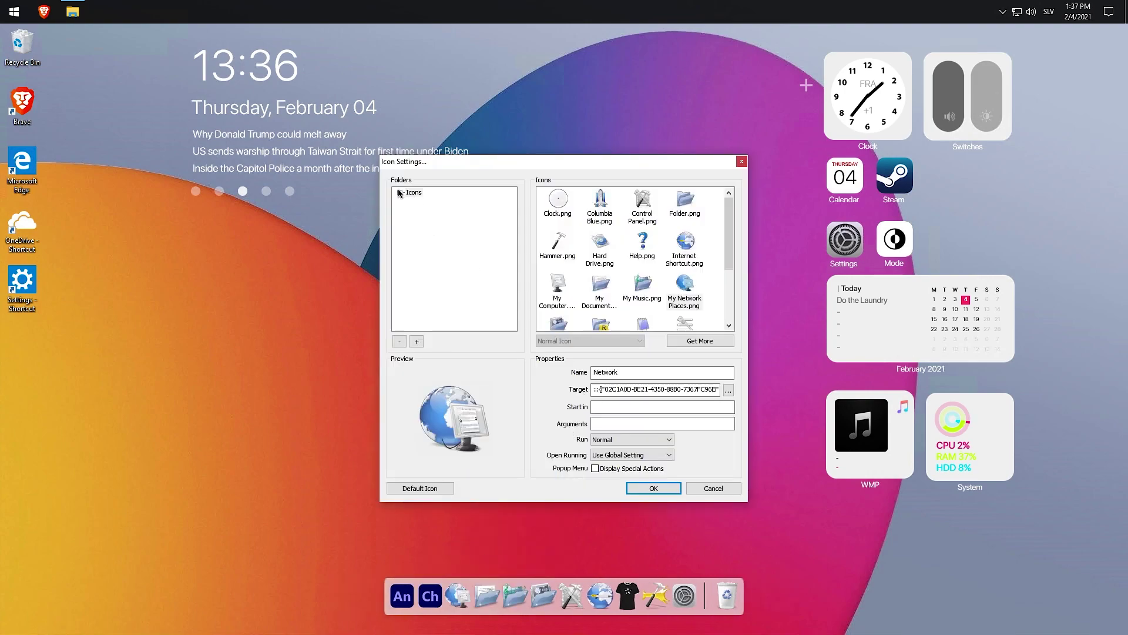
left_click(399, 193)
left_click(473, 202)
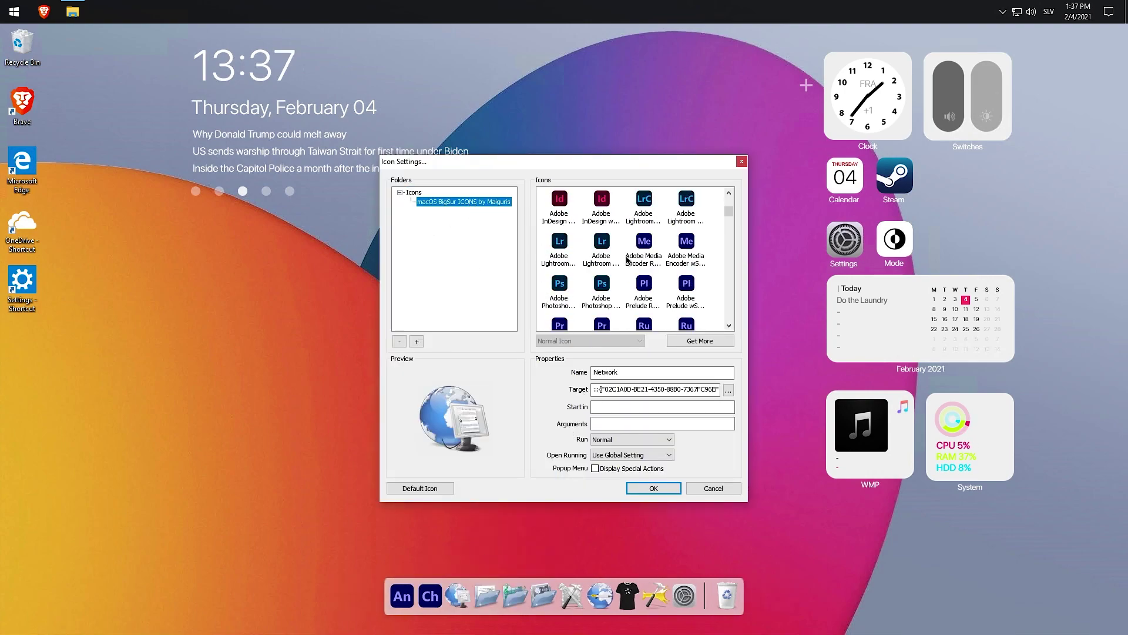
left_click(623, 286)
left_click(653, 489)
right_click(486, 590)
left_click(485, 483)
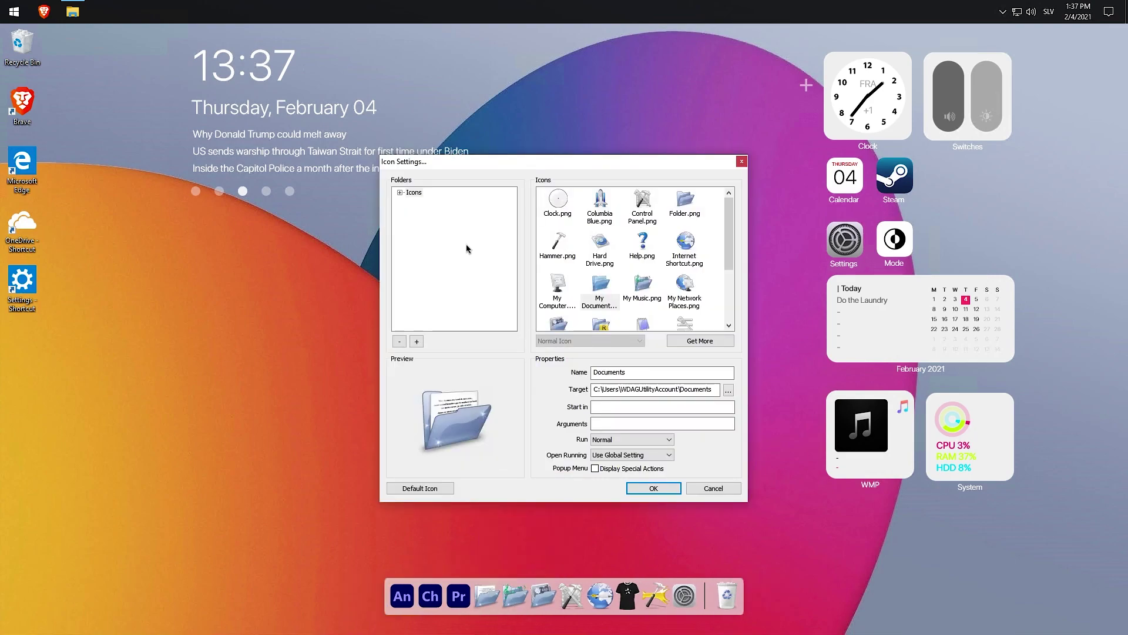
left_click(399, 193)
left_click(446, 203)
left_click(602, 305)
left_click(653, 488)
Give the Music folder item the Big Sur Telegram icon and Pictures the Apple News icon.
left_click(560, 481)
left_click(411, 193)
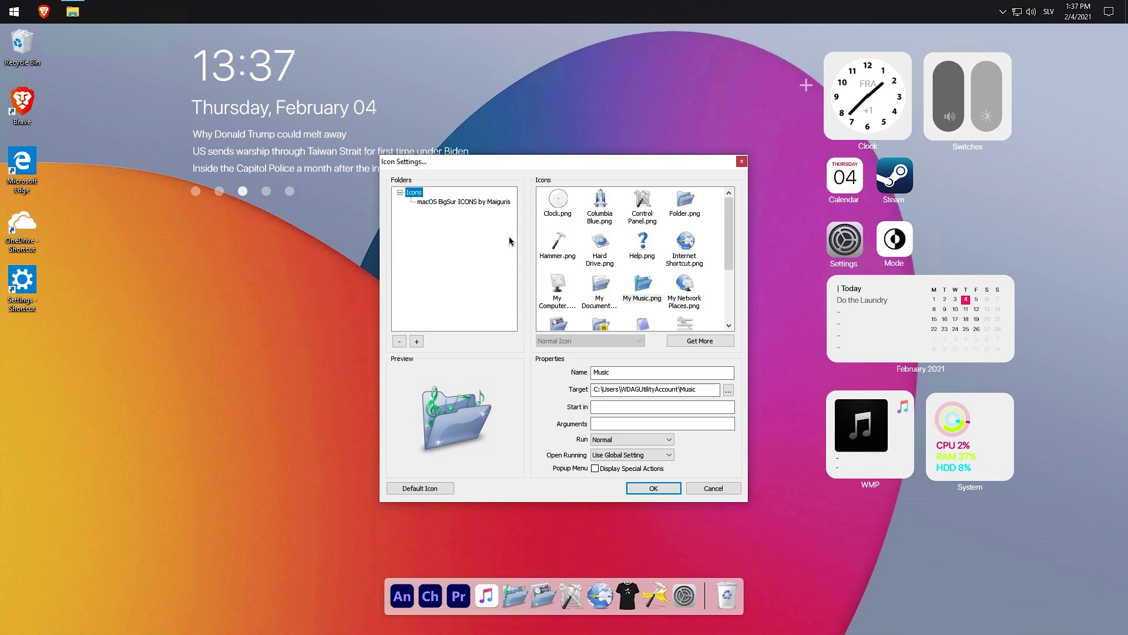
left_click(464, 202)
scroll(642, 280, "down", 5)
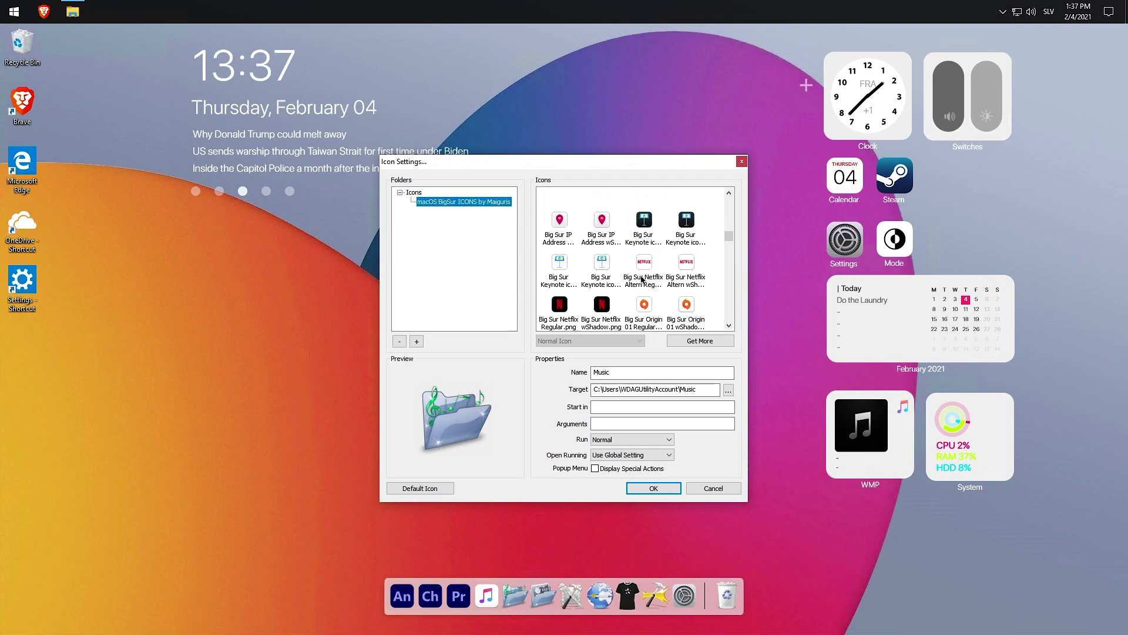
scroll(642, 280, "down", 5)
left_click(644, 281)
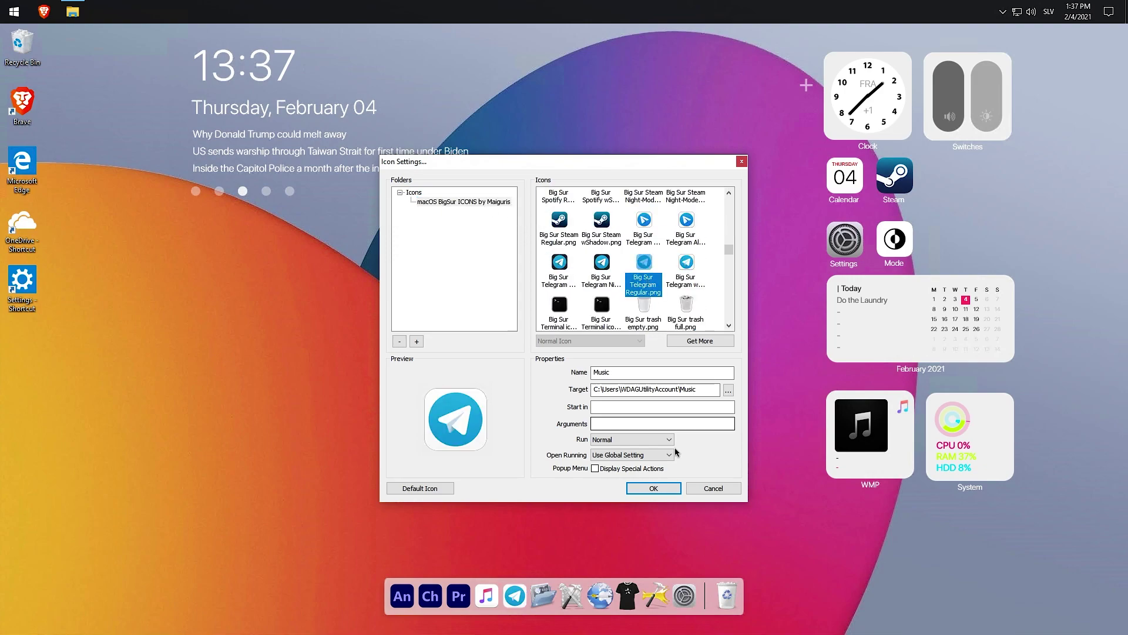
left_click(663, 493)
right_click(543, 595)
left_click(560, 473)
left_click(463, 201)
scroll(646, 257, "down", 4)
left_click(601, 246)
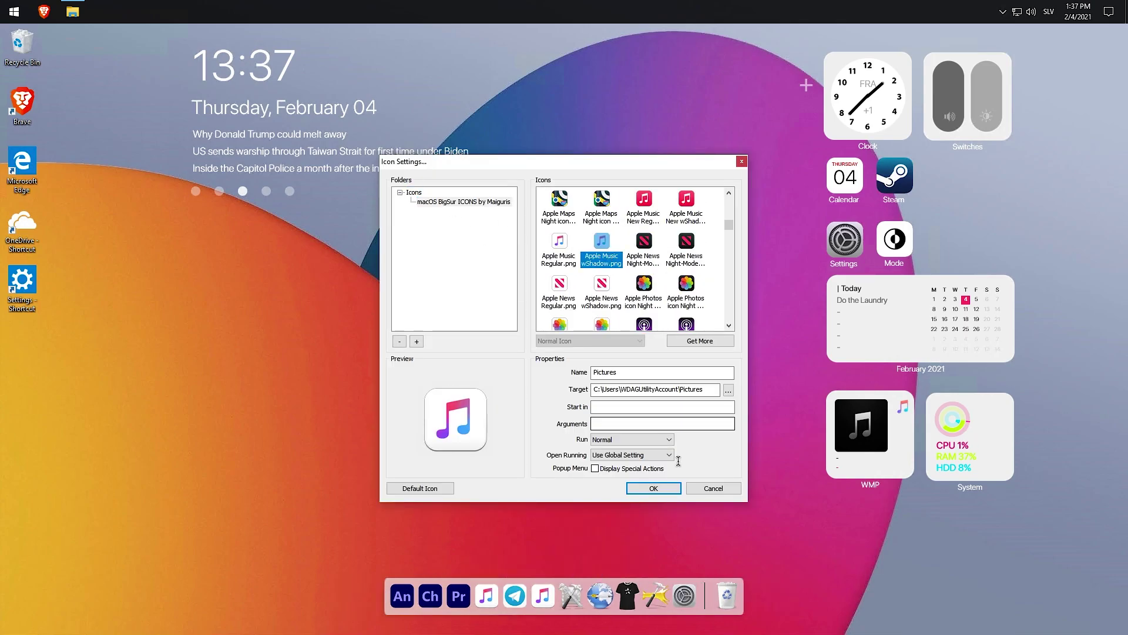
left_click(601, 283)
left_click(654, 487)
Give the Control Panel item the Apple Photos icon and the globe item the Discord icon.
right_click(570, 595)
left_click(588, 475)
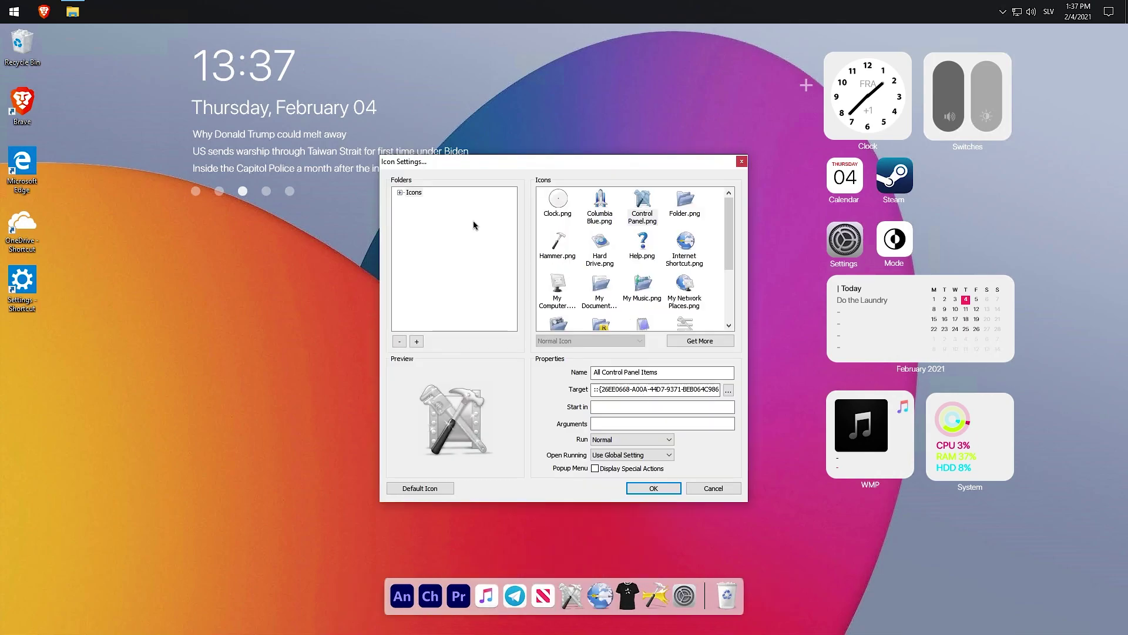
left_click(464, 201)
scroll(649, 282, "down", 5)
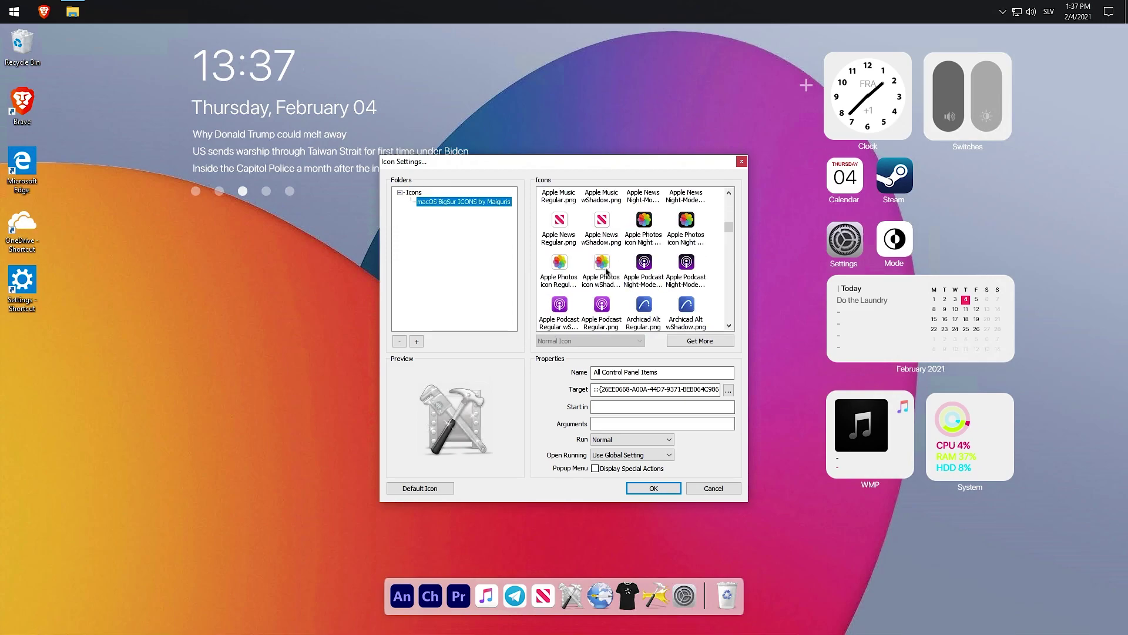
left_click(602, 276)
left_click(654, 487)
right_click(601, 587)
left_click(639, 485)
left_click(441, 202)
scroll(647, 273, "down", 10)
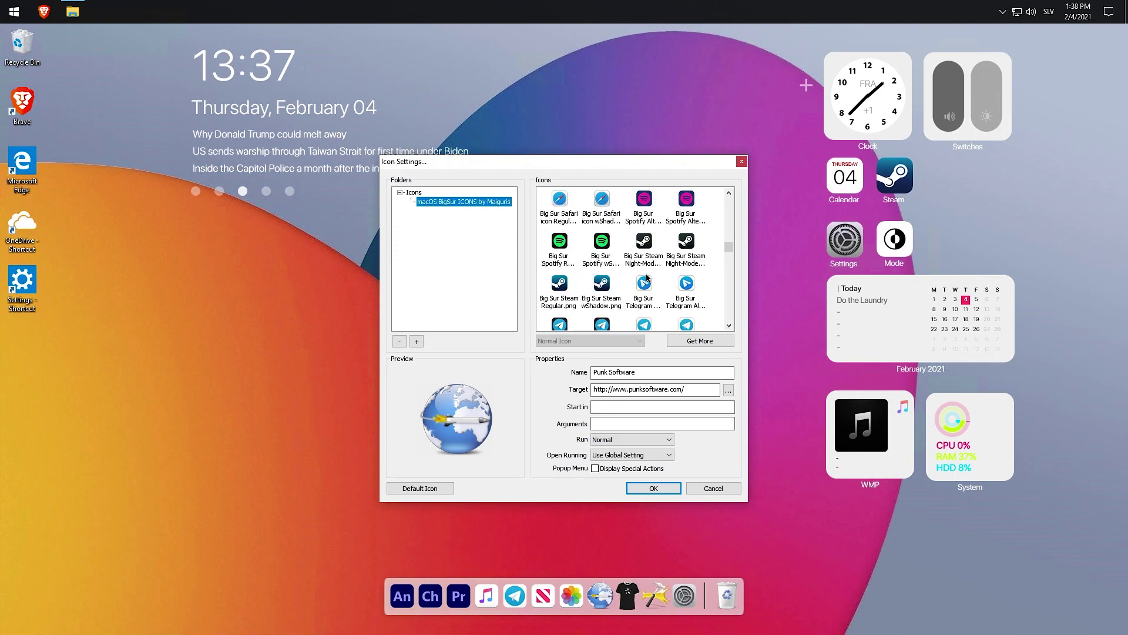
scroll(650, 256, "down", 5)
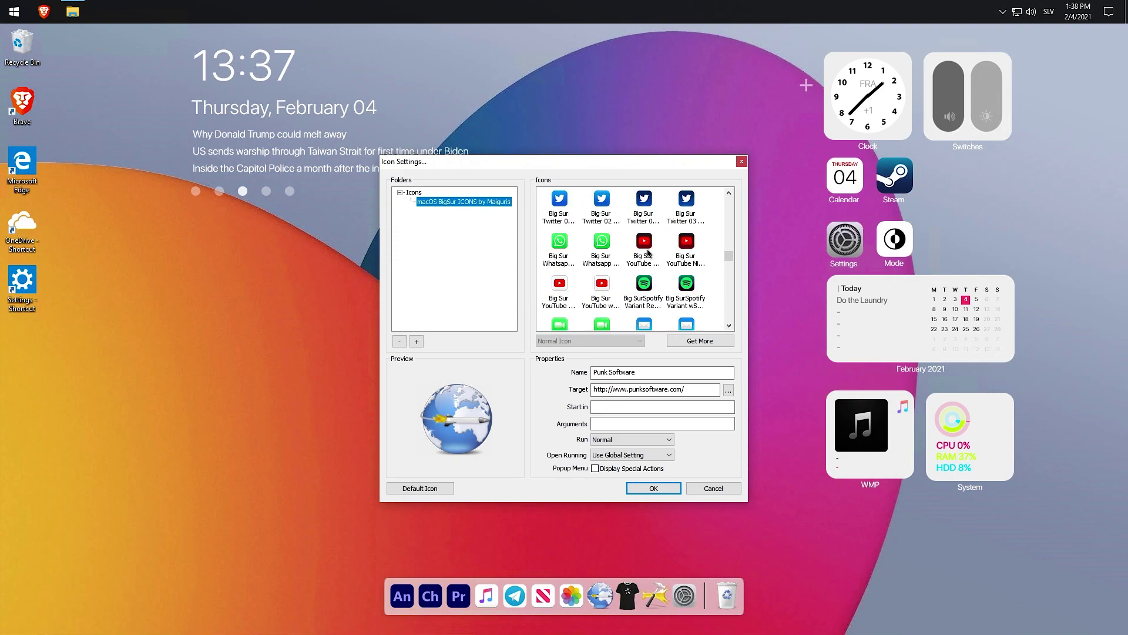
scroll(650, 256, "up", 2)
left_click(686, 221)
left_click(654, 488)
Give the shirt item the Gmail icon and pick the blue folder icon for the dock settings item.
right_click(628, 594)
left_click(653, 484)
left_click(400, 193)
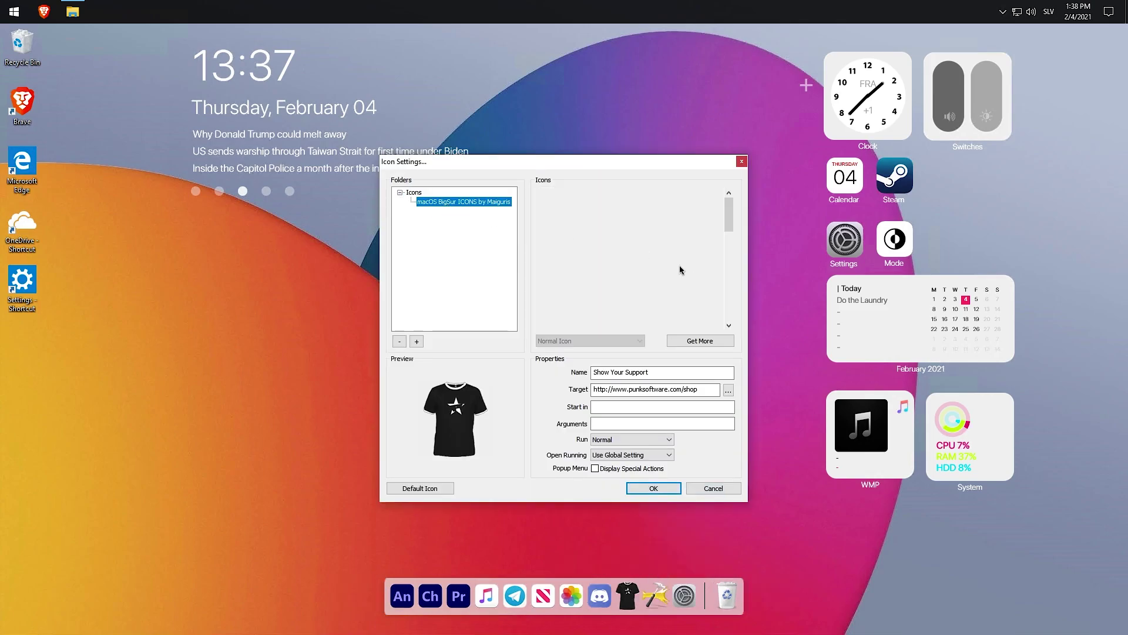
scroll(682, 271, "down", 8)
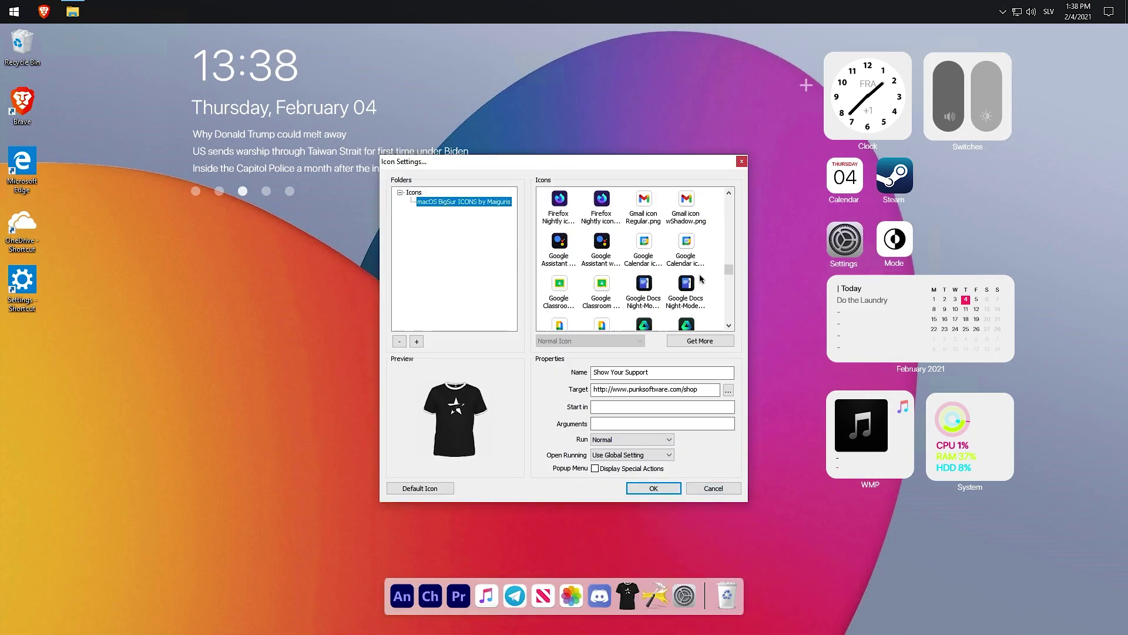
left_click(644, 203)
left_click(653, 488)
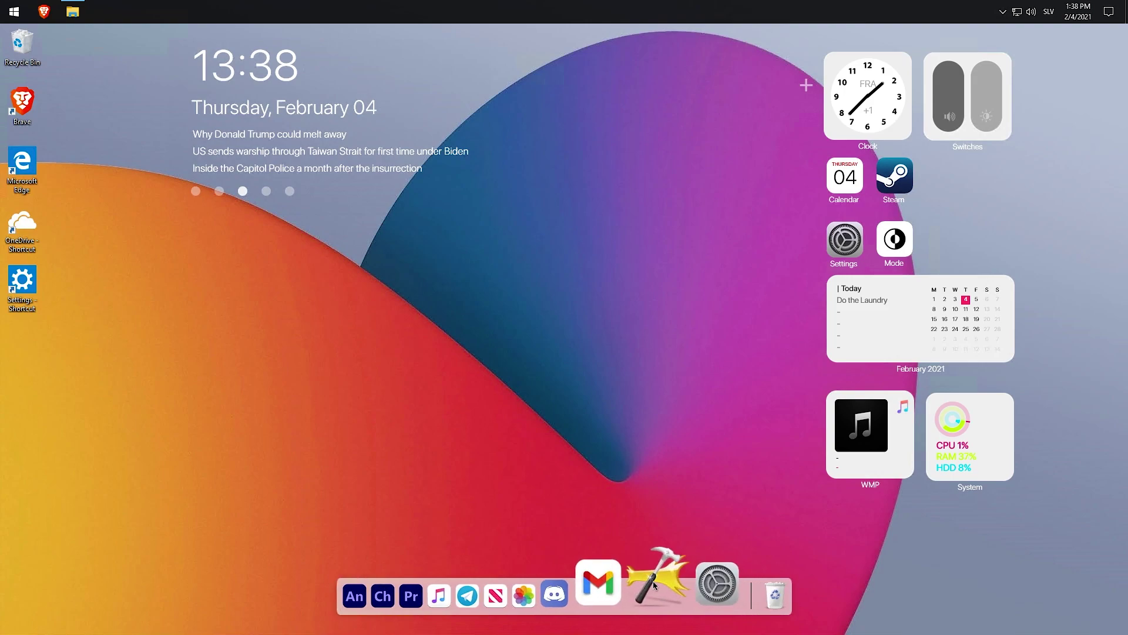
right_click(655, 586)
left_click(681, 472)
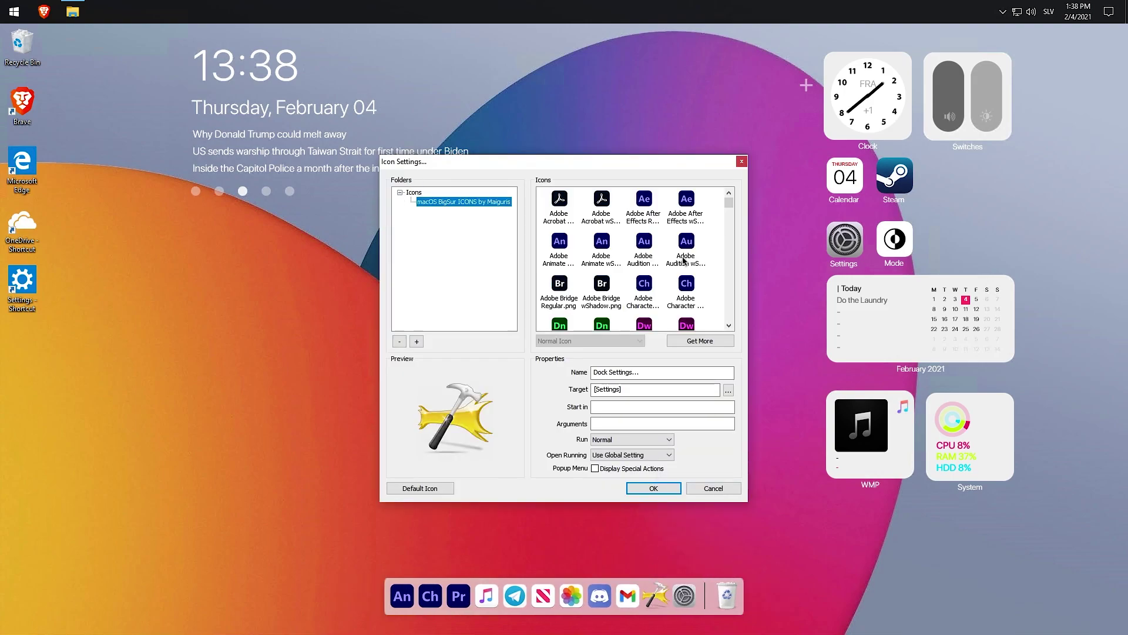
scroll(732, 226, "down", 10)
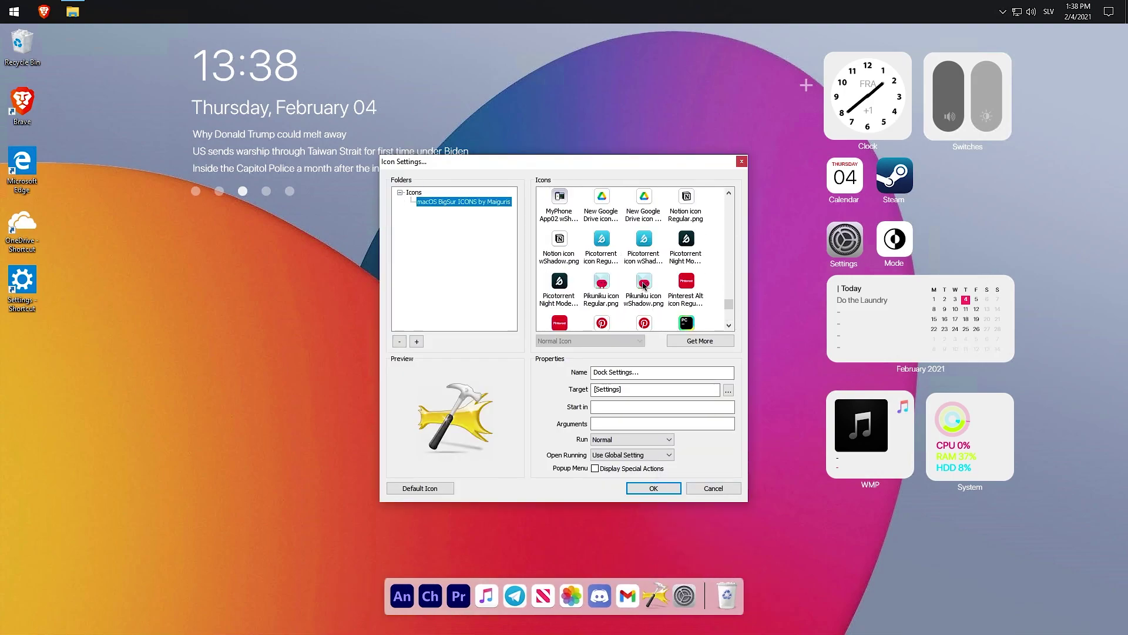
scroll(619, 272, "up", 2)
left_click(559, 271)
Confirm the folder icon, then add a new blank item to the dock.
left_click(653, 488)
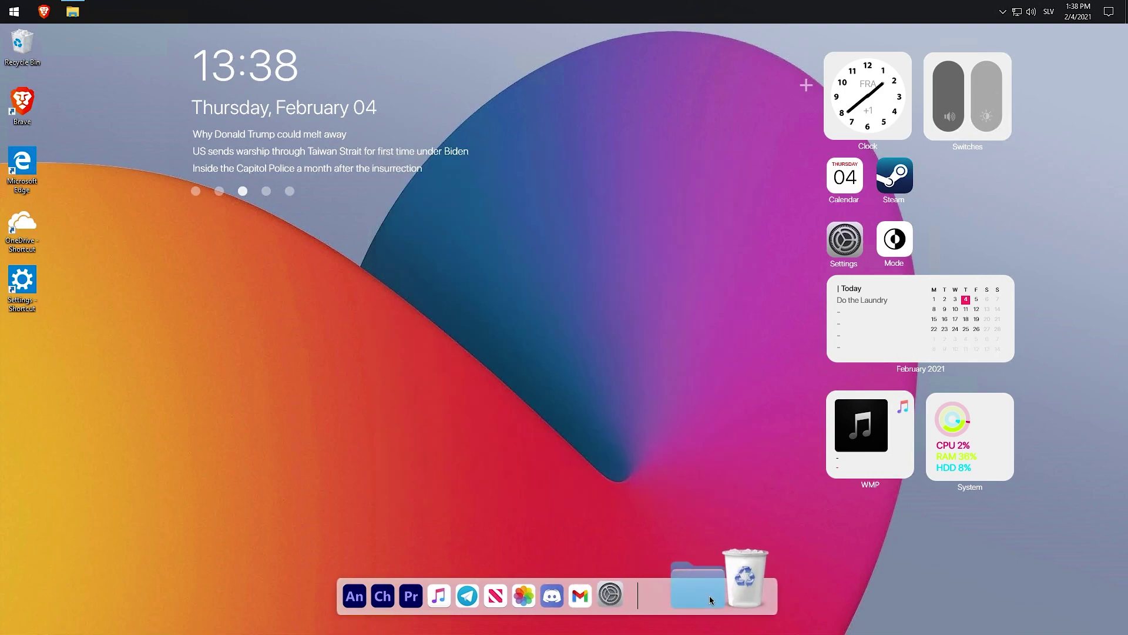
right_click(671, 593)
mouse_move(735, 516)
left_click(813, 537)
Give the new dock item the Big Sur Zoom icon.
right_click(673, 588)
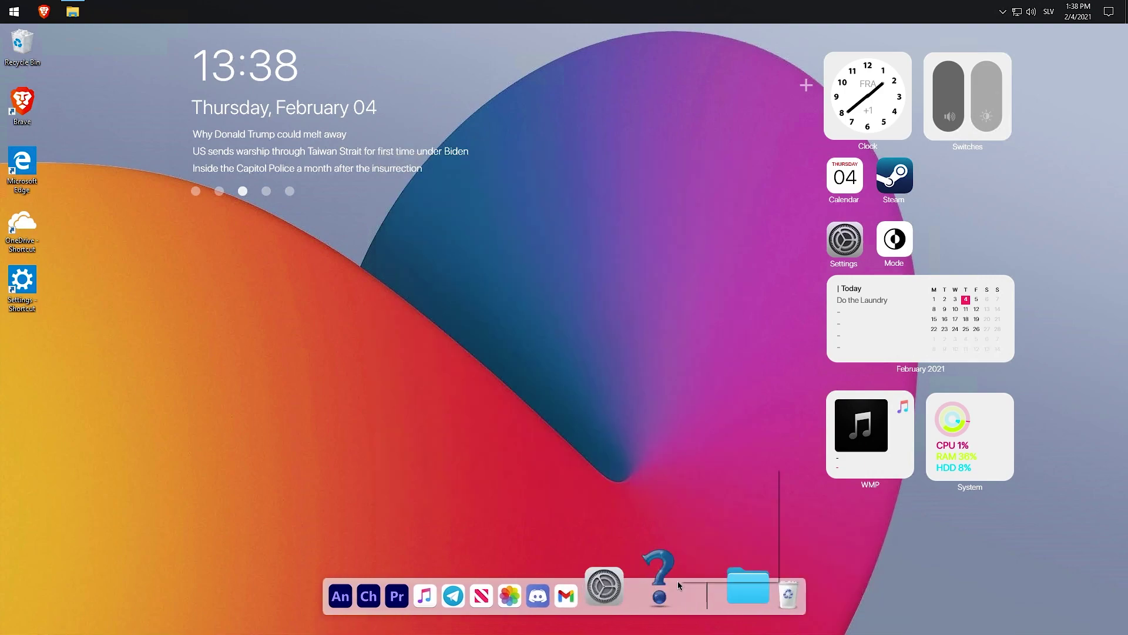
left_click(684, 471)
left_click(456, 203)
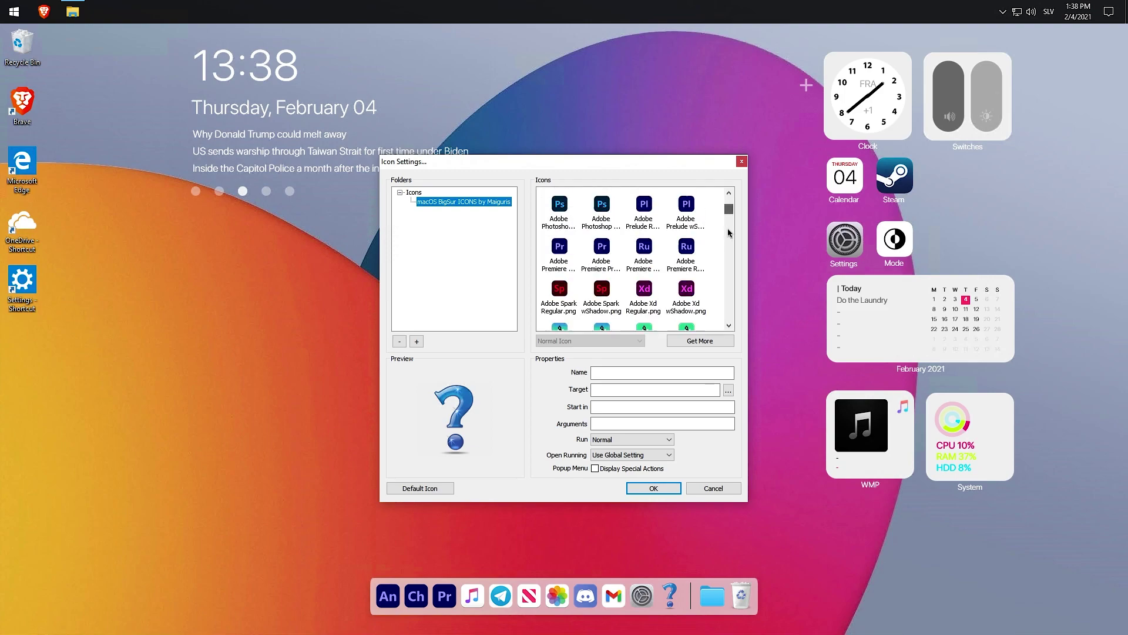
left_click(601, 303)
left_click(654, 488)
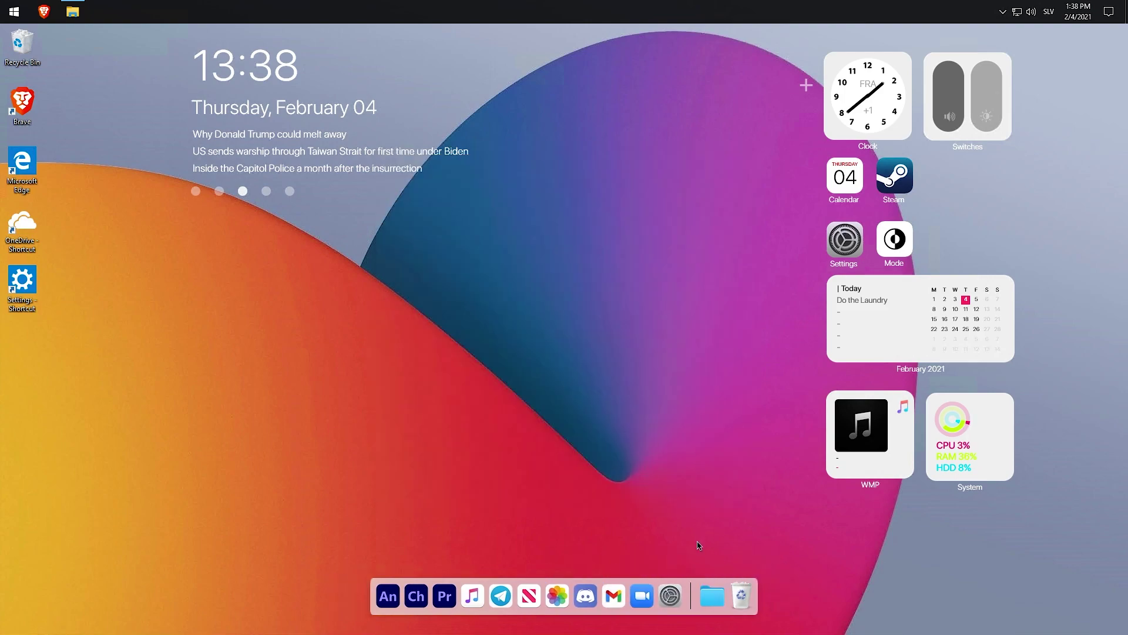
Test the Zoom item from the dock, then bring up RocketDock's Dock Settings.
left_click(646, 588)
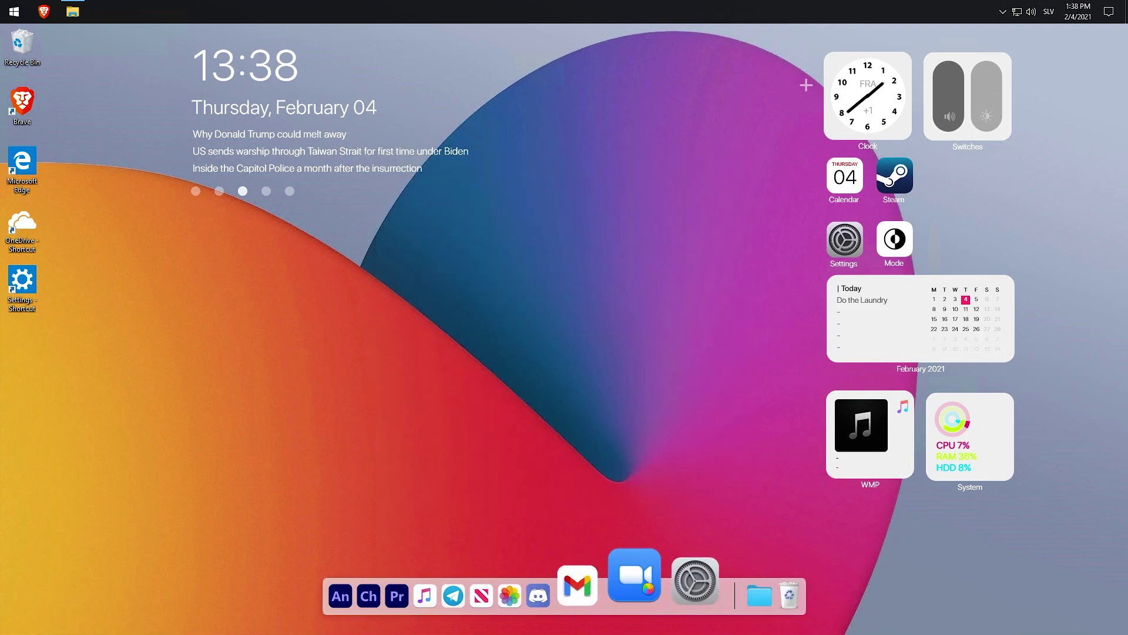
left_click(705, 489)
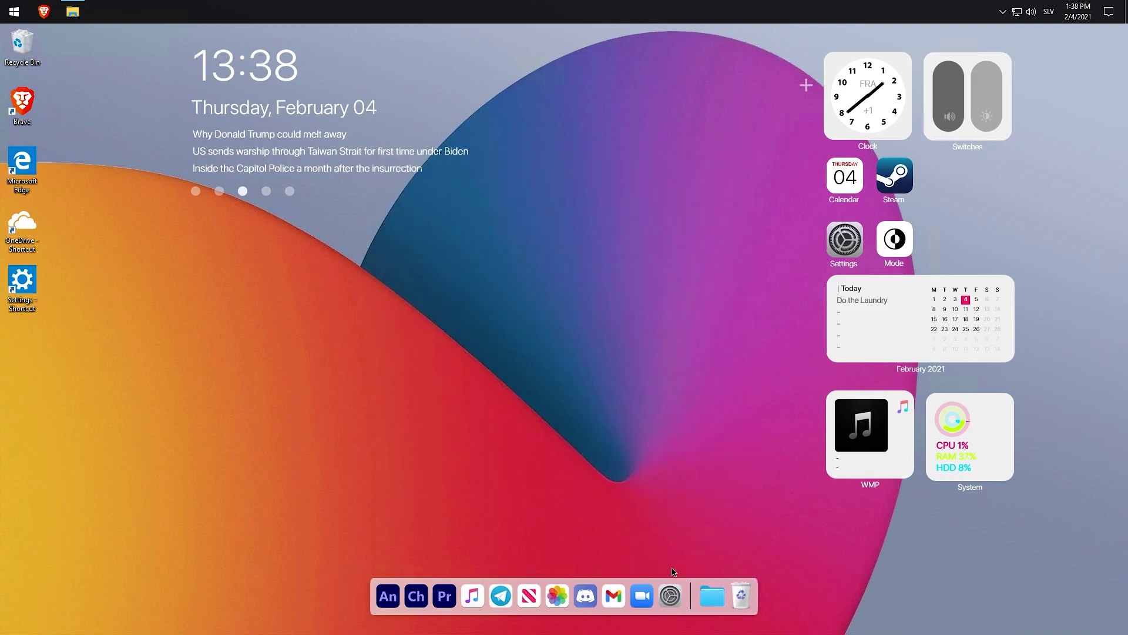
right_click(675, 585)
left_click(714, 521)
Enlarge the dock icons to about 56px on the Icons page and close Dock Settings.
left_click(451, 349)
left_click(450, 311)
left_click(450, 275)
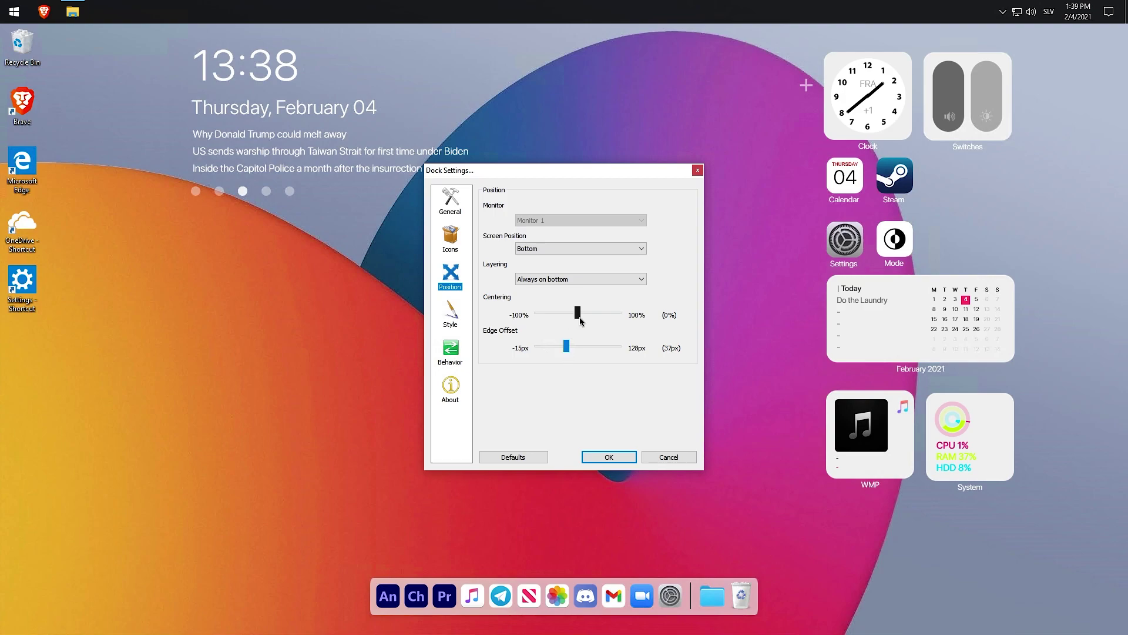
left_click(450, 245)
left_click(568, 300)
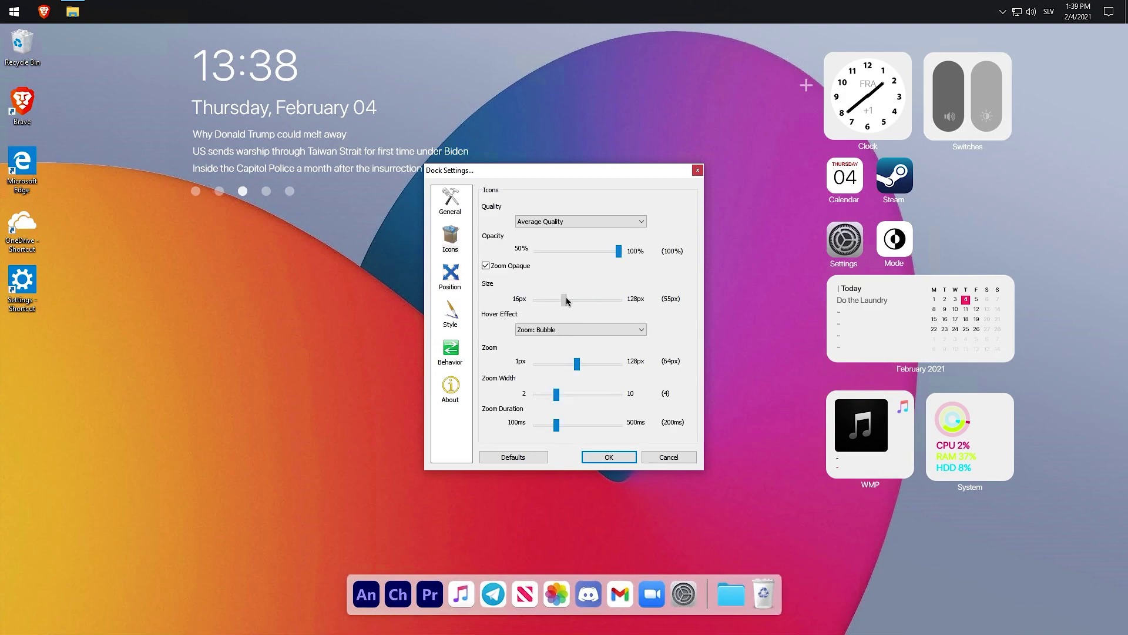
left_click(608, 457)
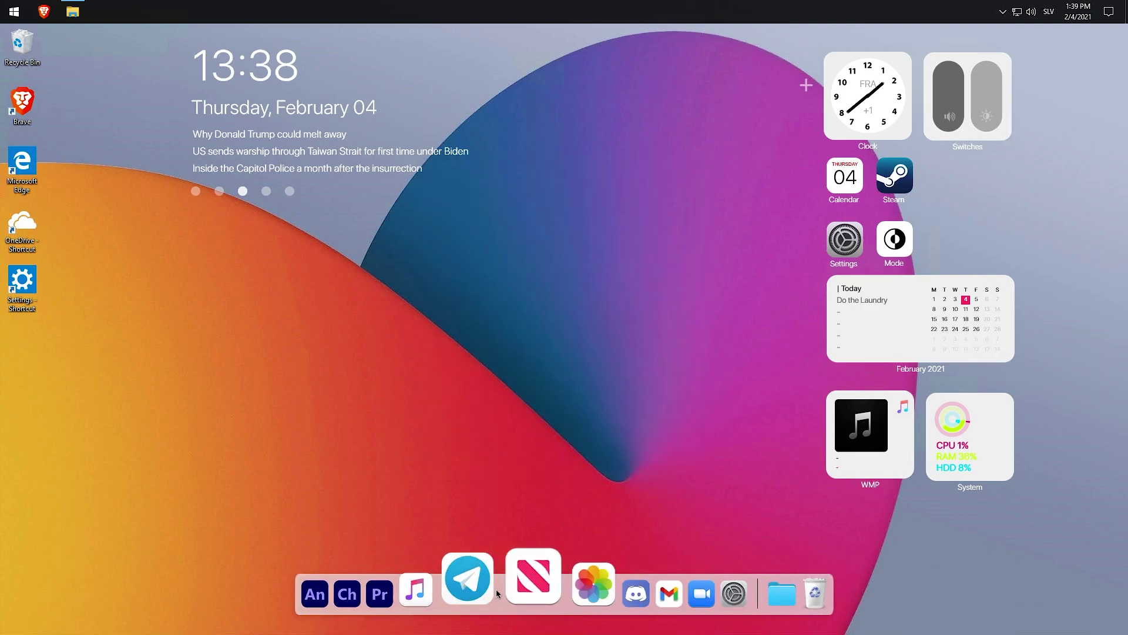
Run the StuckRects3 auto-hide command in an administrator Command Prompt, then close it.
left_click(22, 7)
type("cmd")
key("ctrl+shift+Return")
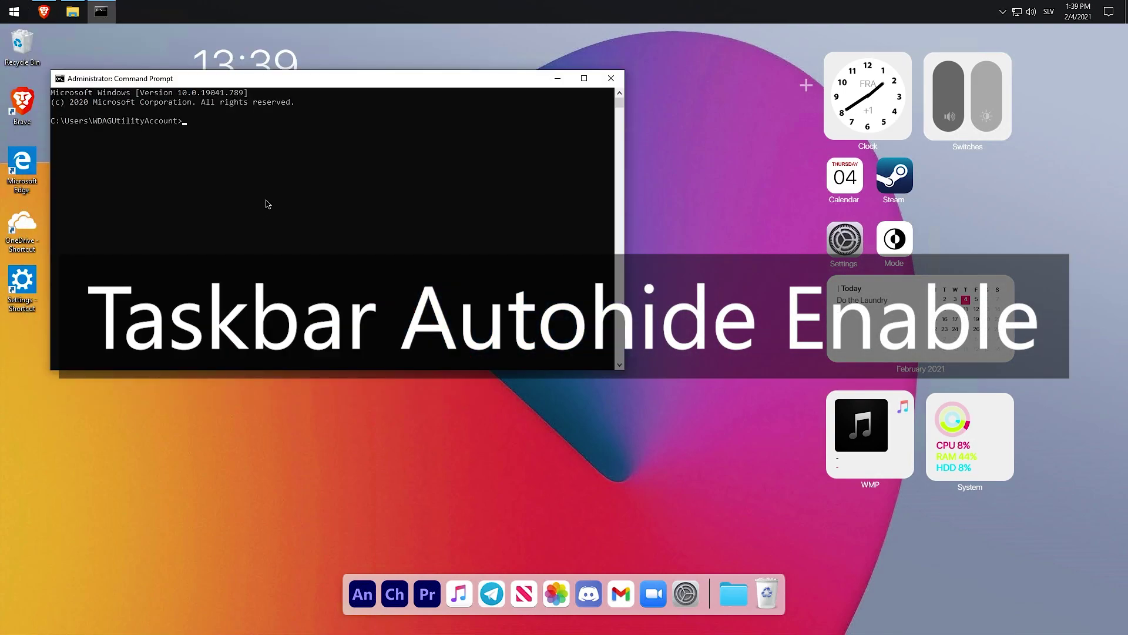
type("powershell -command \"&{$p='HKCU:SOFTWARE\\Microsoft\\Windows\\CurrentVersion\\Explorer\\StuckRects3';$v=(Get-ItemProperty -Path $p).Settings;$v[8]=3;&Set-ItemProperty -Path $p -Name Settings -Value $v;&Stop-Process -f -ProcessName explorer}\"")
key("Return")
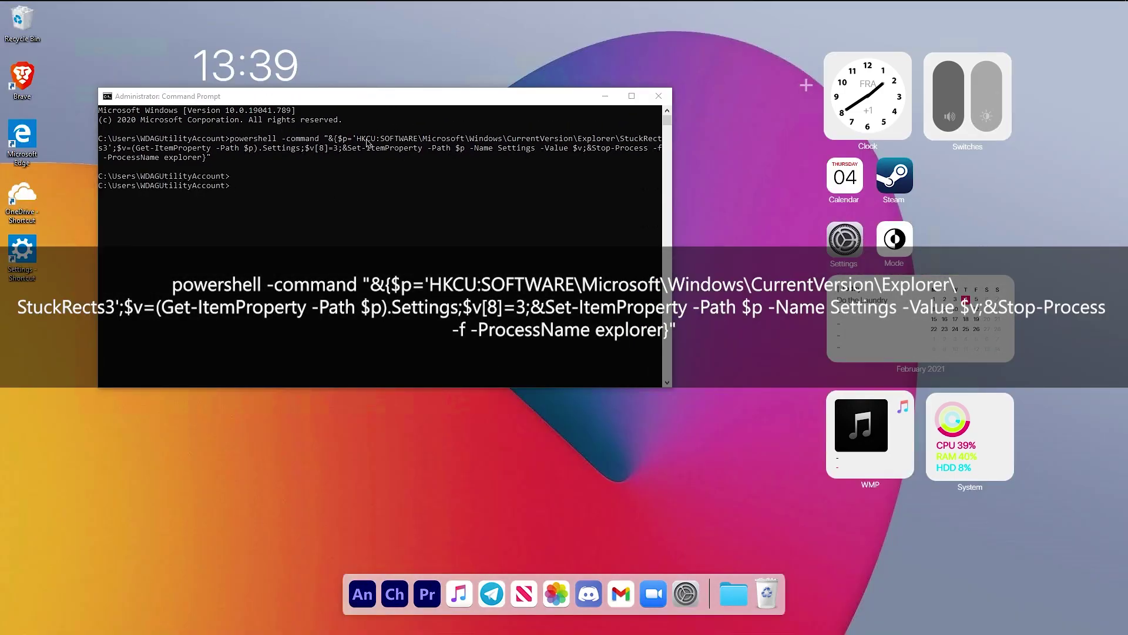
left_click(659, 96)
mouse_move(316, 3)
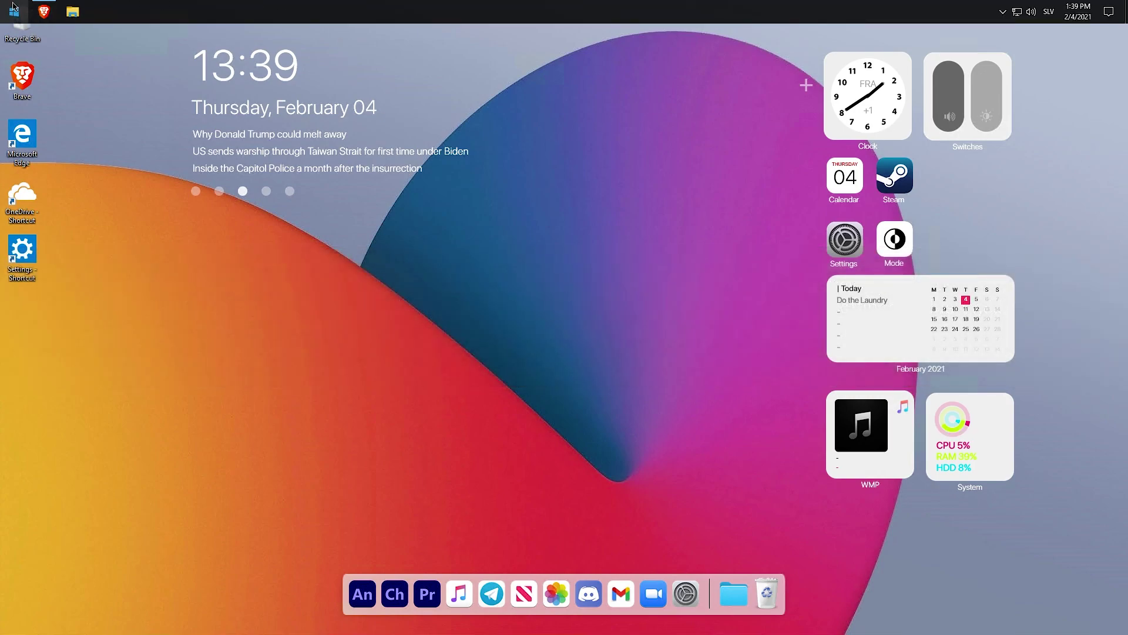
In Brave, search Google for droptop and open the droptop four DeviantArt page.
double_click(34, 82)
left_click(279, 28)
type("dro")
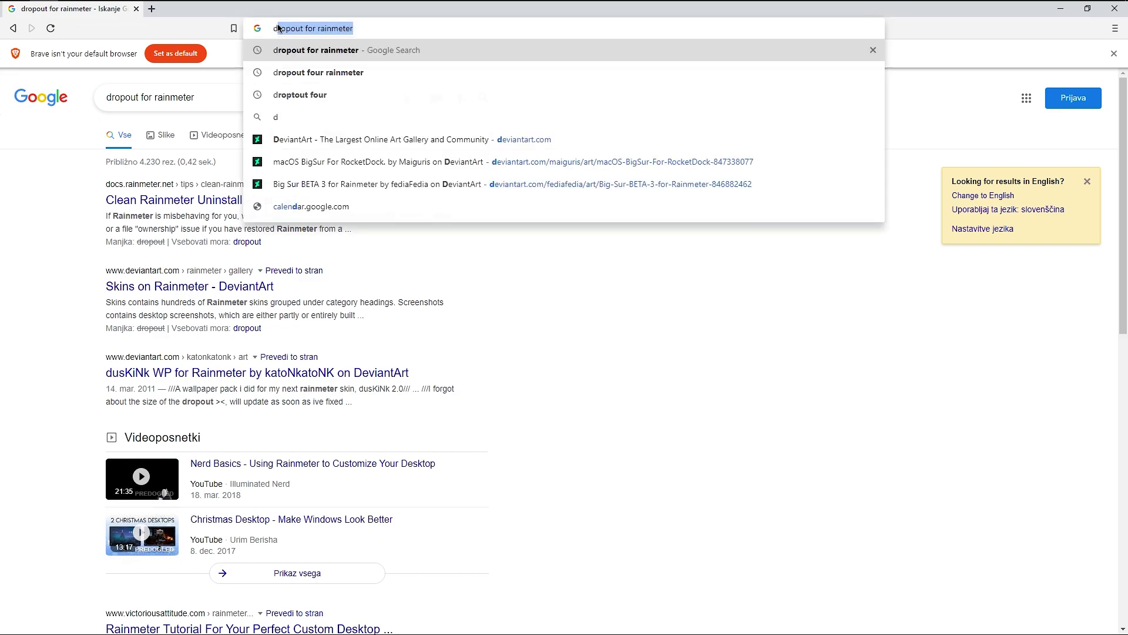
type("ptop four")
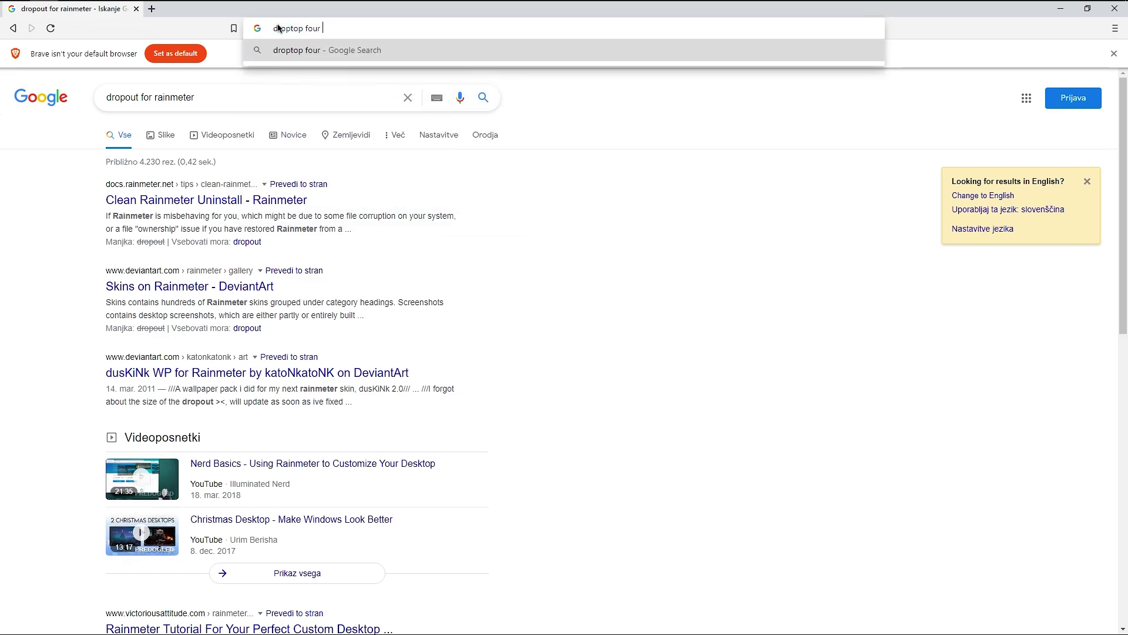
key("Return")
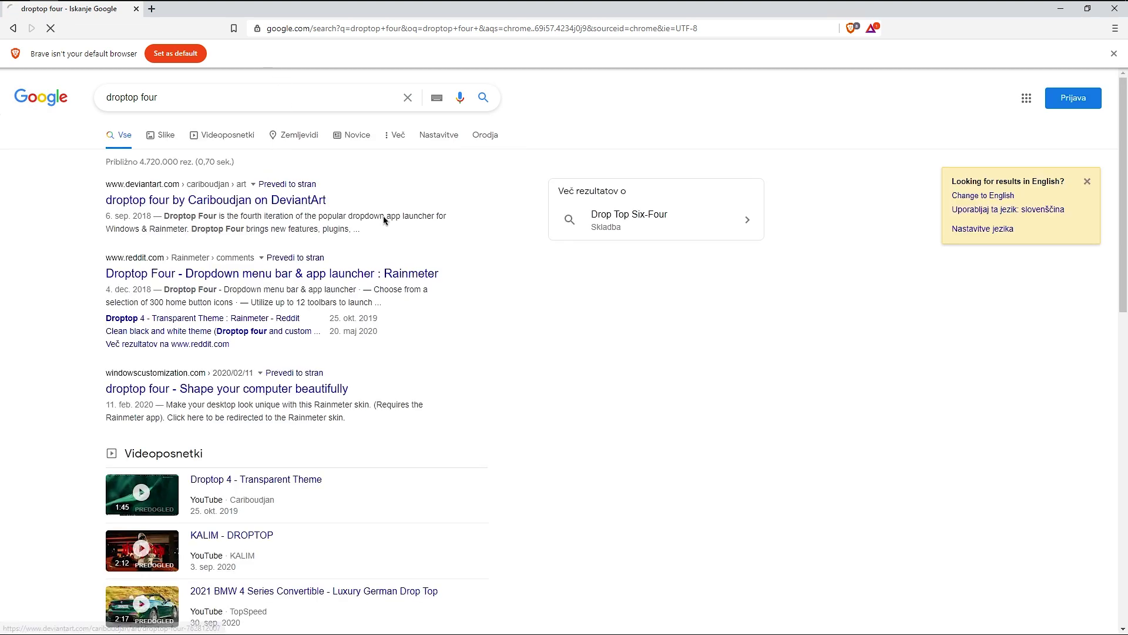
left_click(382, 207)
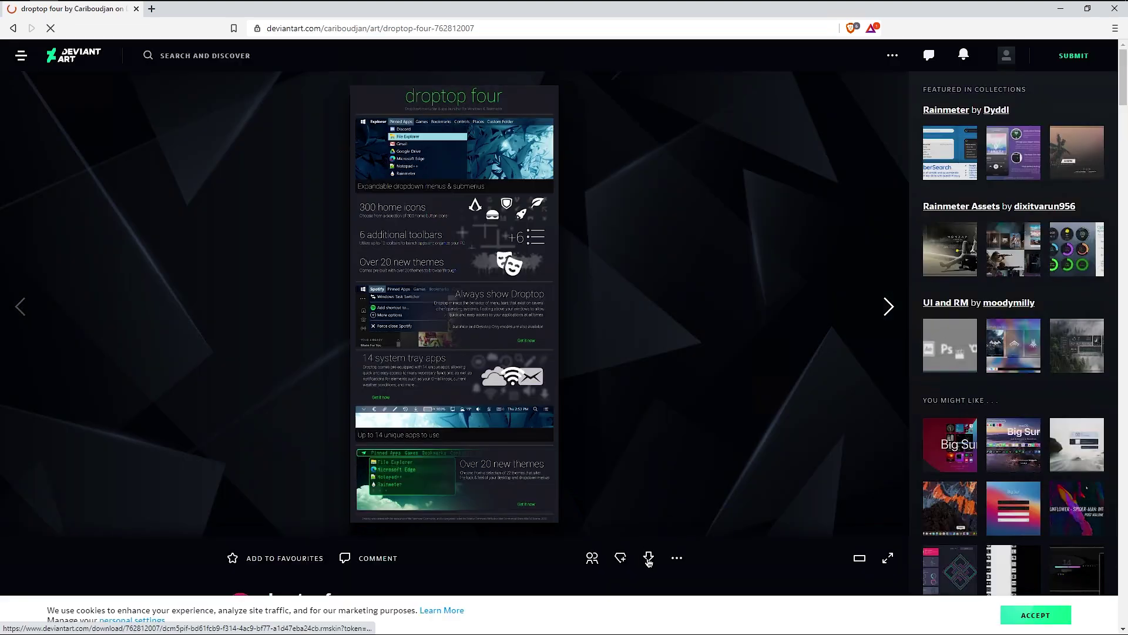
Download the droptop four .rmskin and install it with the Rainmeter Skin Installer.
left_click(648, 557)
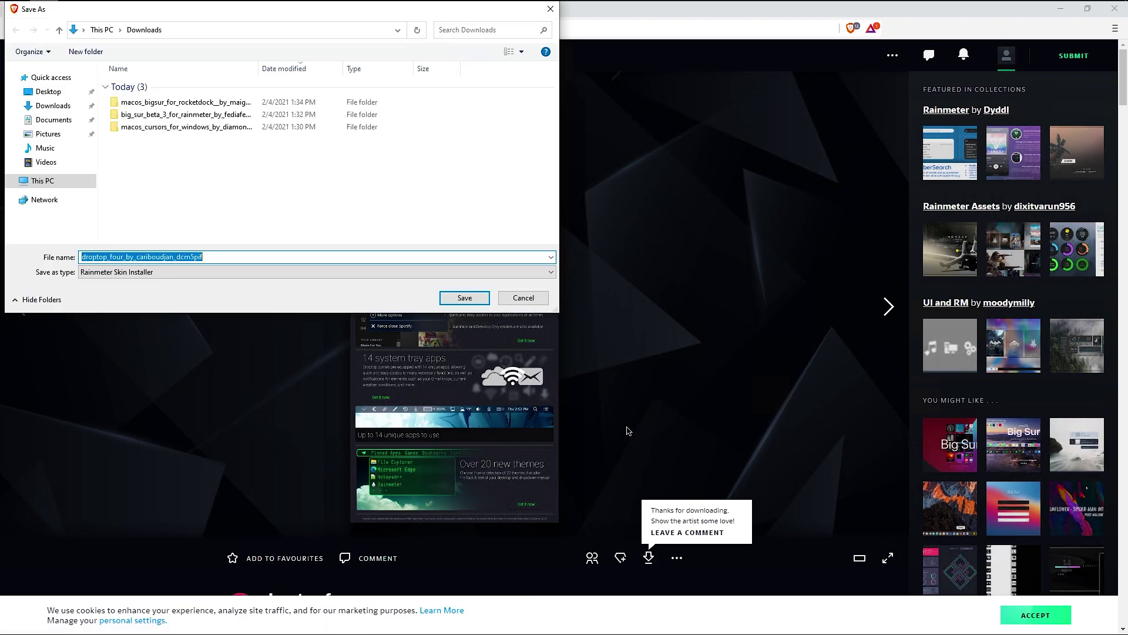
left_click(463, 298)
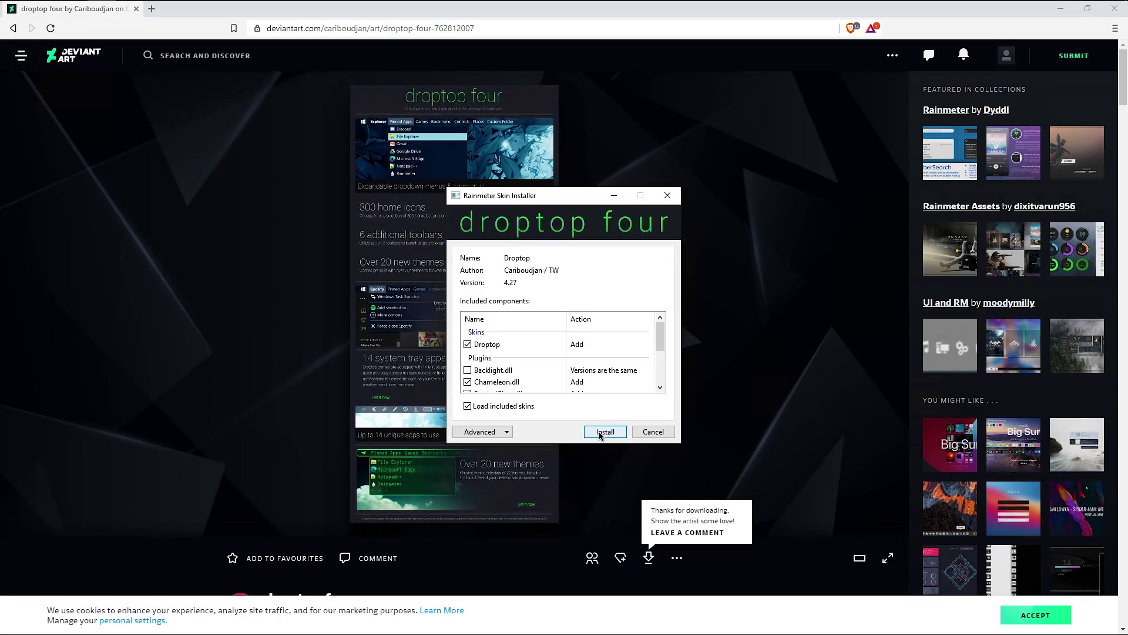
left_click(600, 433)
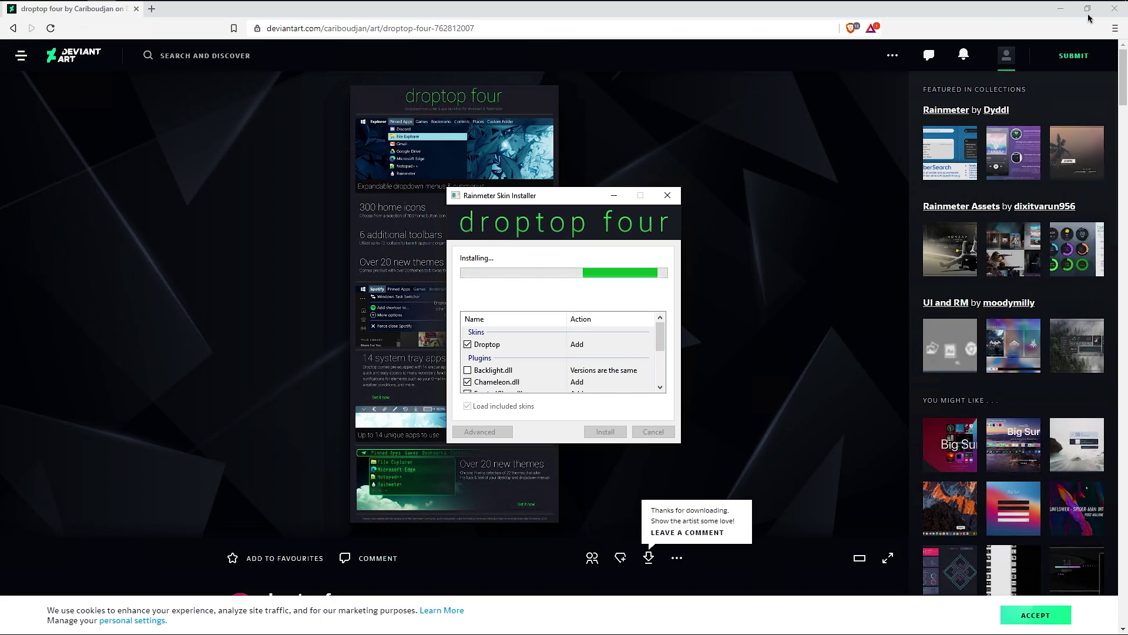
Begin Droptop setup with English US language and Spotify as the media player.
left_click(1059, 10)
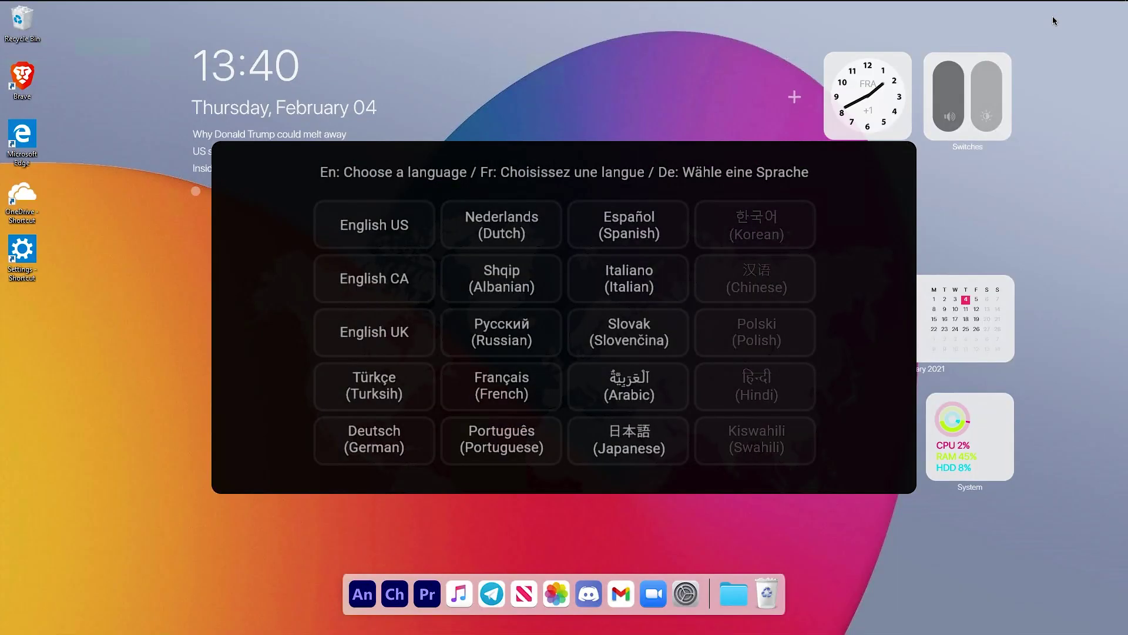
left_click(397, 248)
left_click(863, 316)
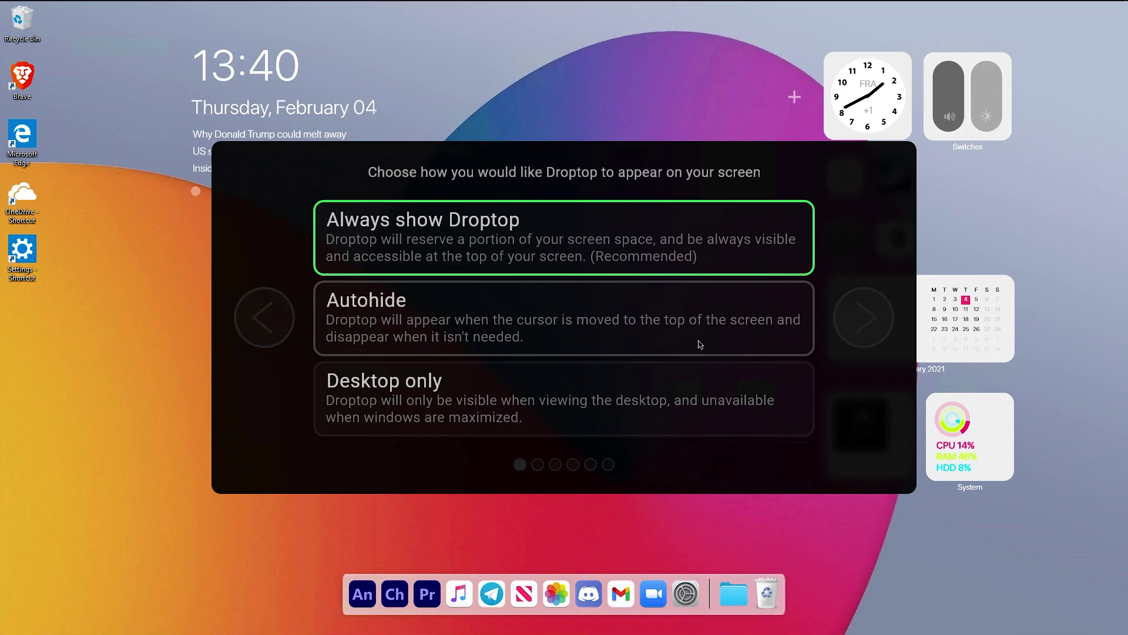
left_click(845, 325)
left_click(630, 275)
left_click(864, 318)
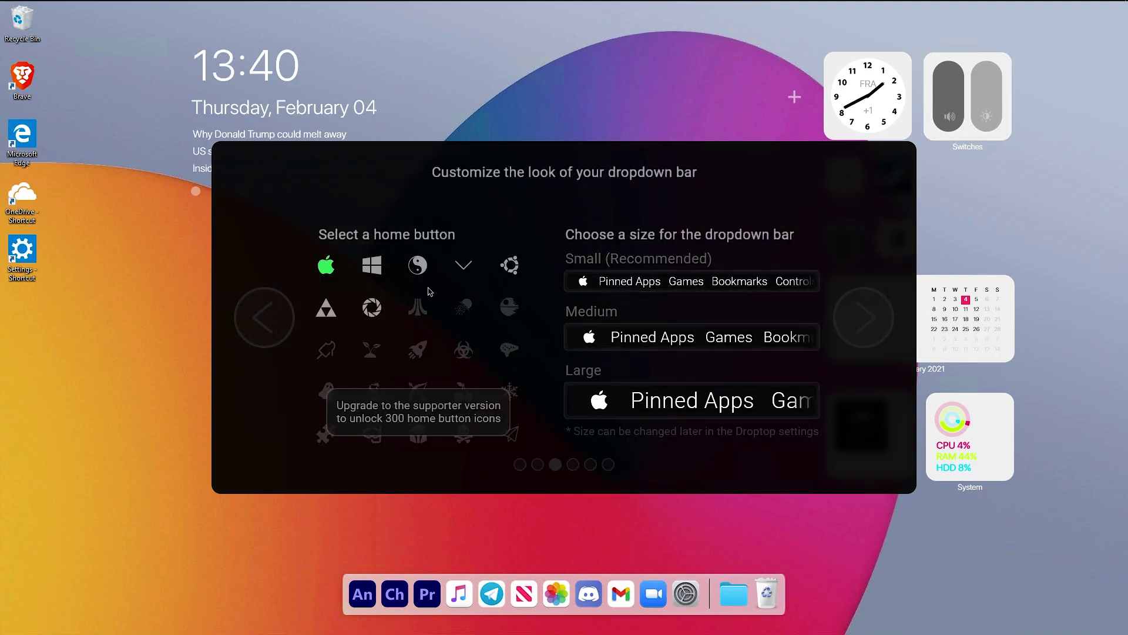
Pick small bar size, light colour scheme and free basic version; allow Rainmeter through firewall; skip tutorial.
left_click(688, 281)
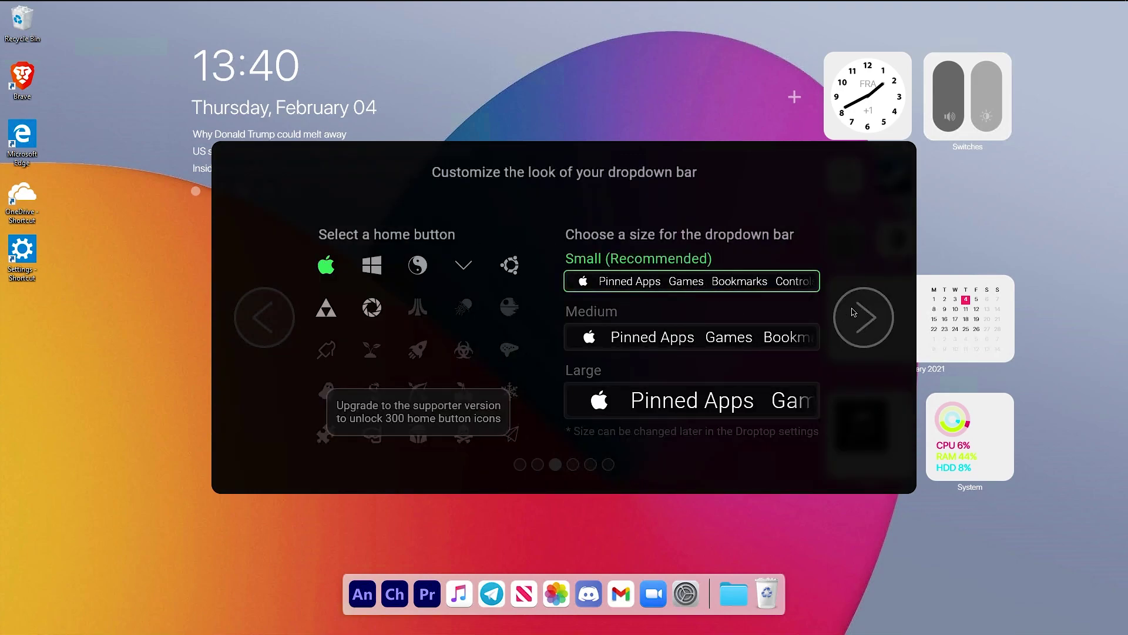
left_click(853, 312)
left_click(608, 394)
left_click(864, 318)
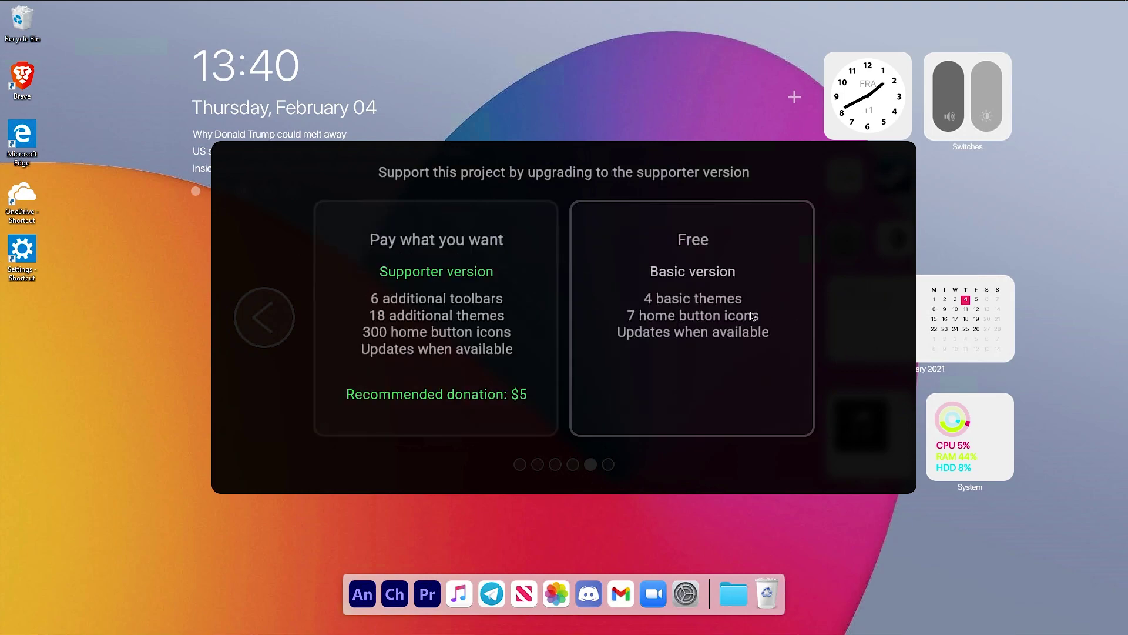
left_click(752, 316)
left_click(661, 420)
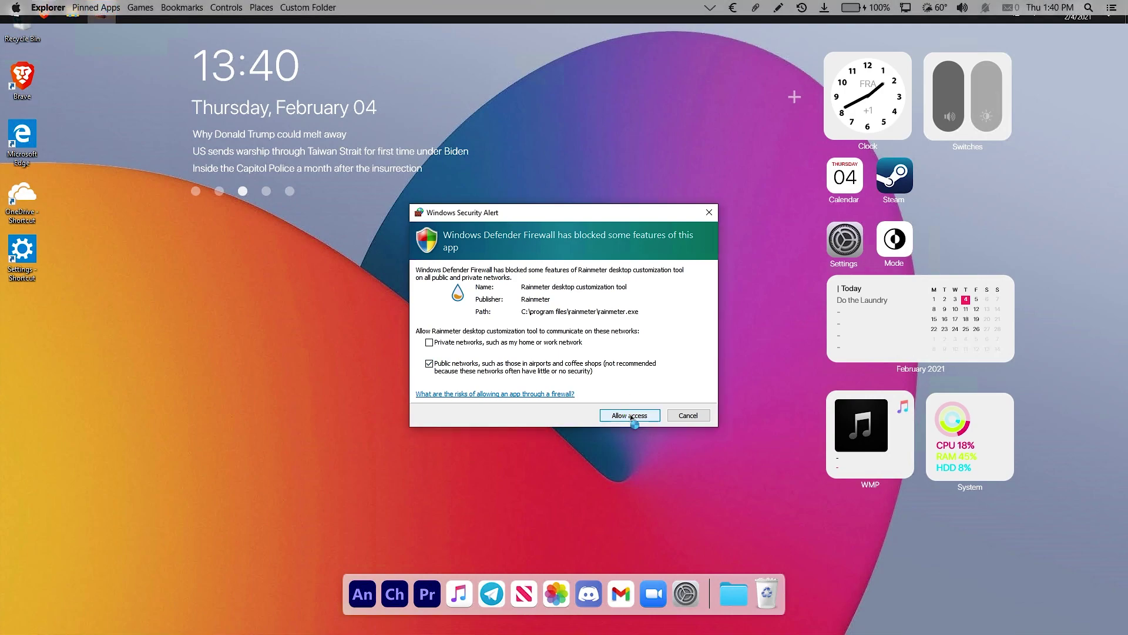
left_click(637, 416)
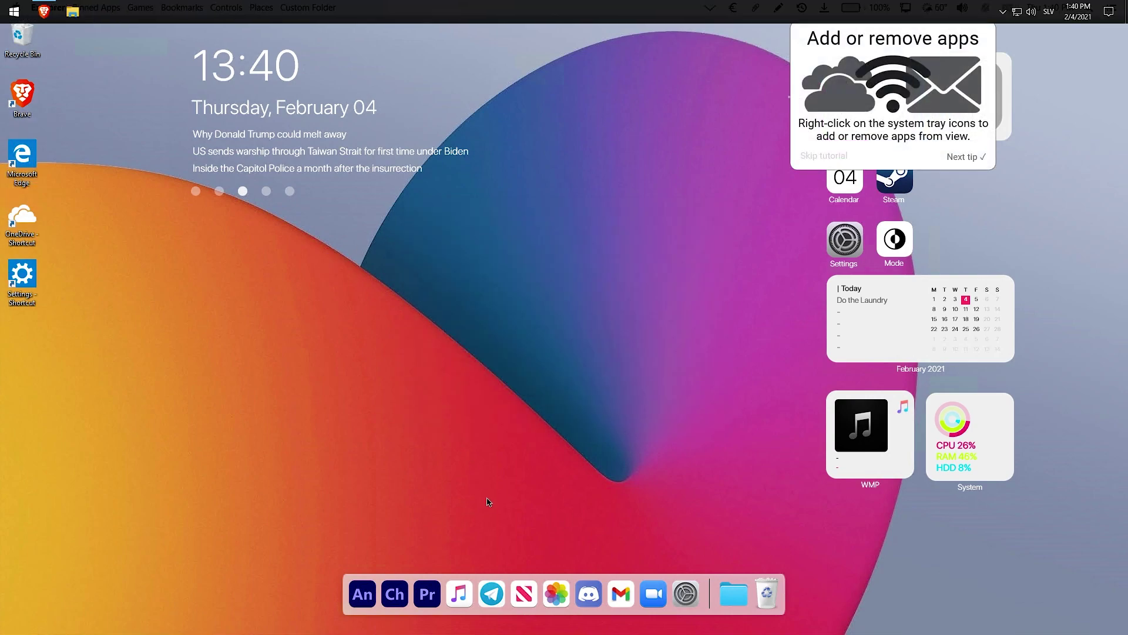
left_click(843, 155)
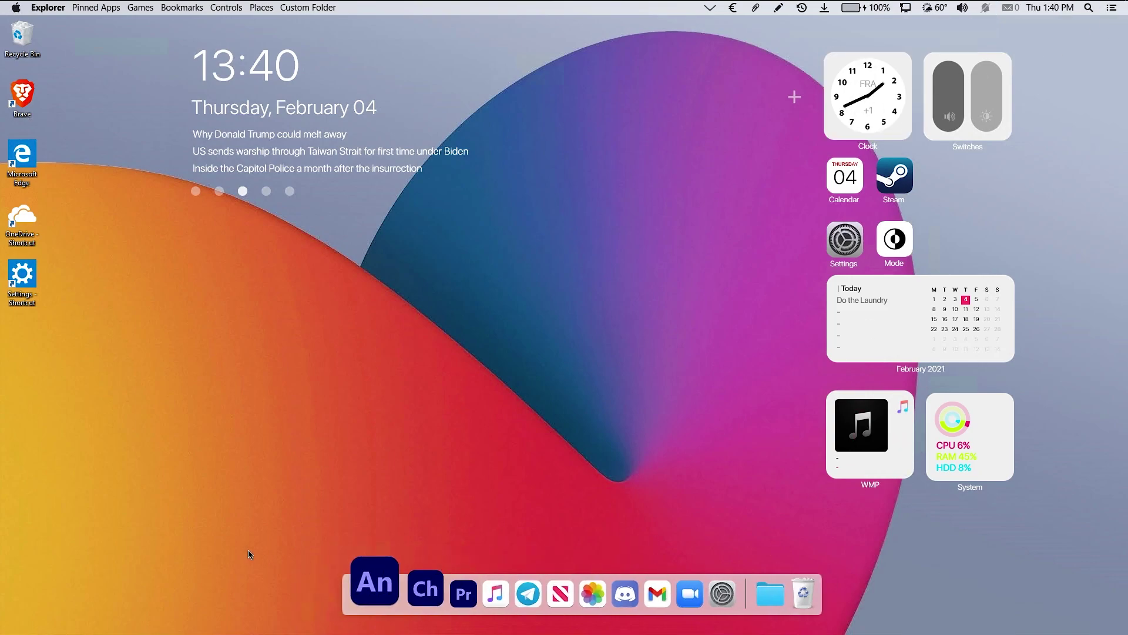
Search 'power toys' in Brave and open the GitHub Release v0.31.1 page.
double_click(22, 94)
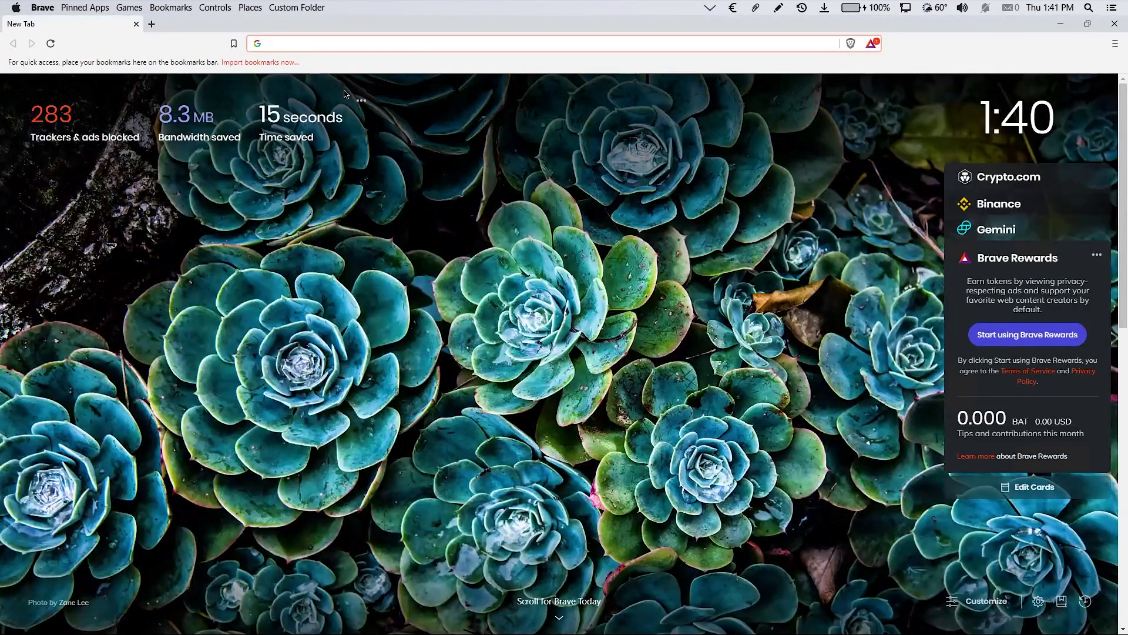
left_click(331, 45)
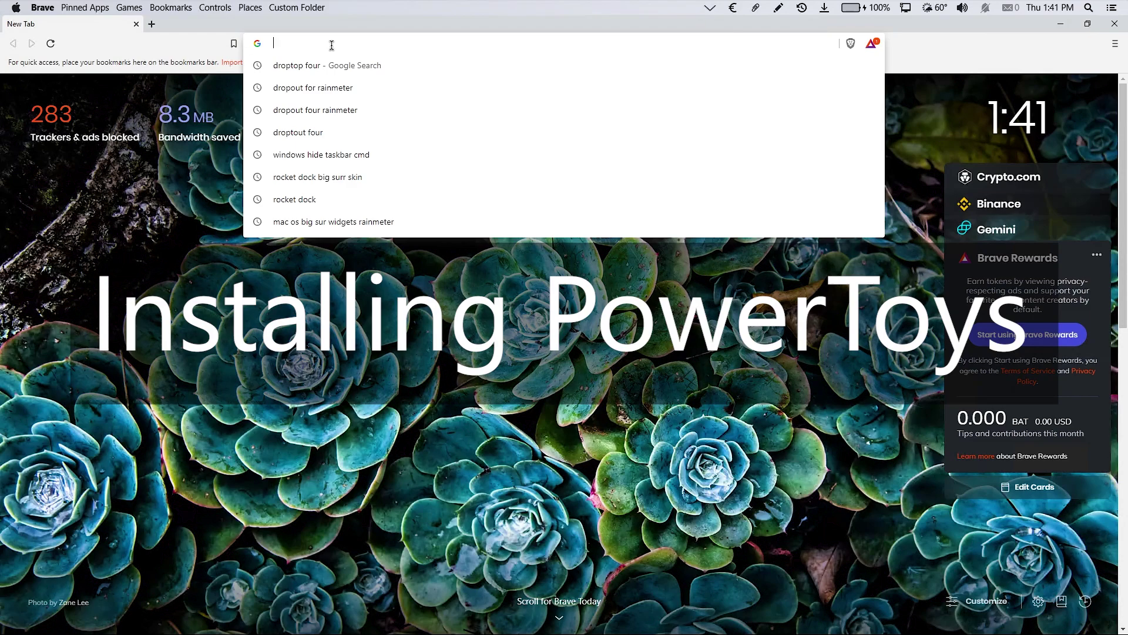
type("power toys")
key("Return")
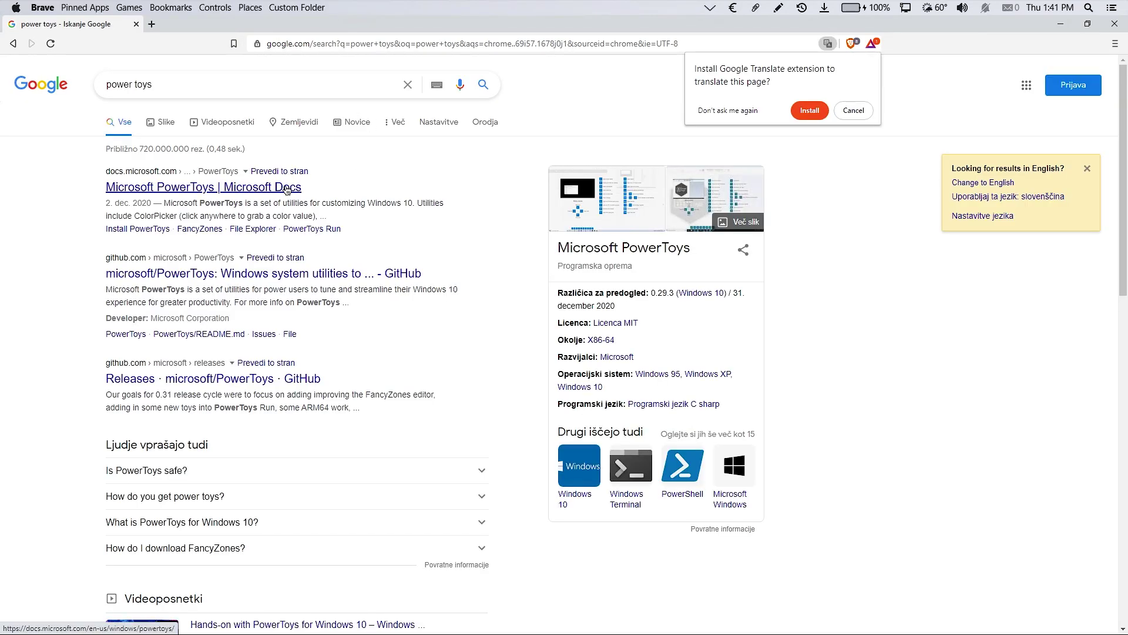
left_click(353, 274)
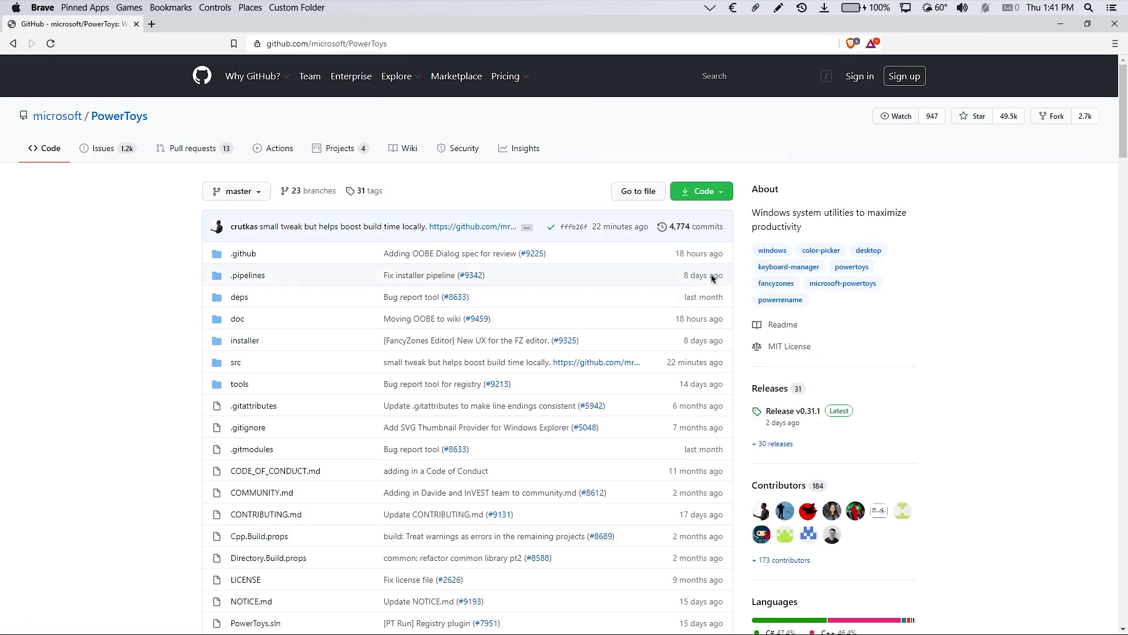
left_click(789, 411)
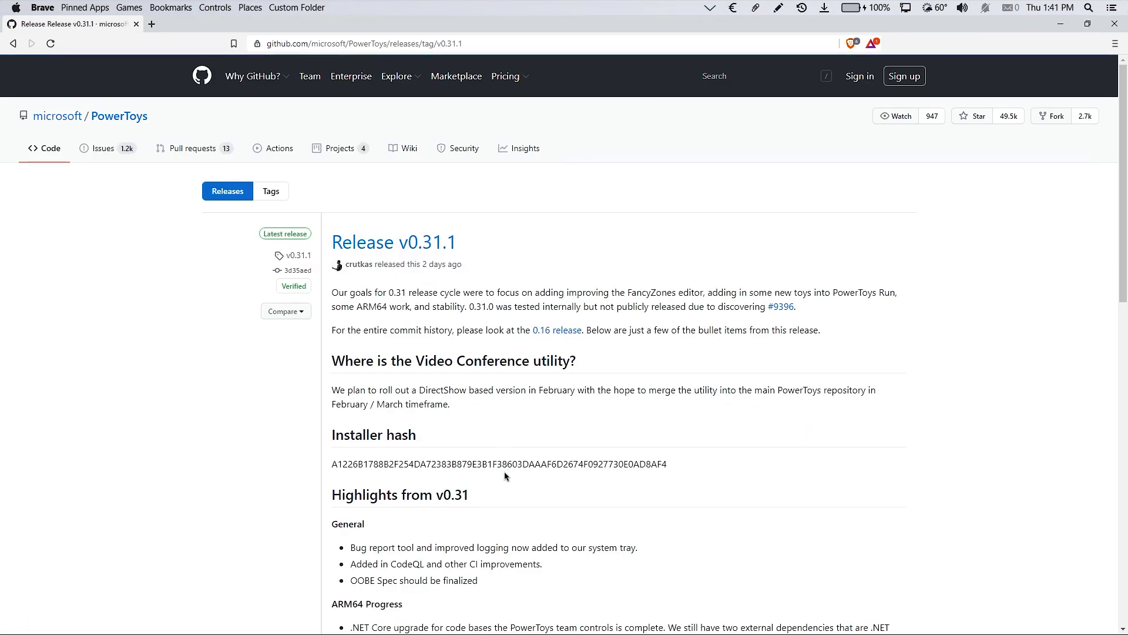
Download and run PowerToysSetup-0.31.1-x64.exe, then close Brave.
scroll(453, 415, "down", 6)
scroll(452, 415, "down", 5)
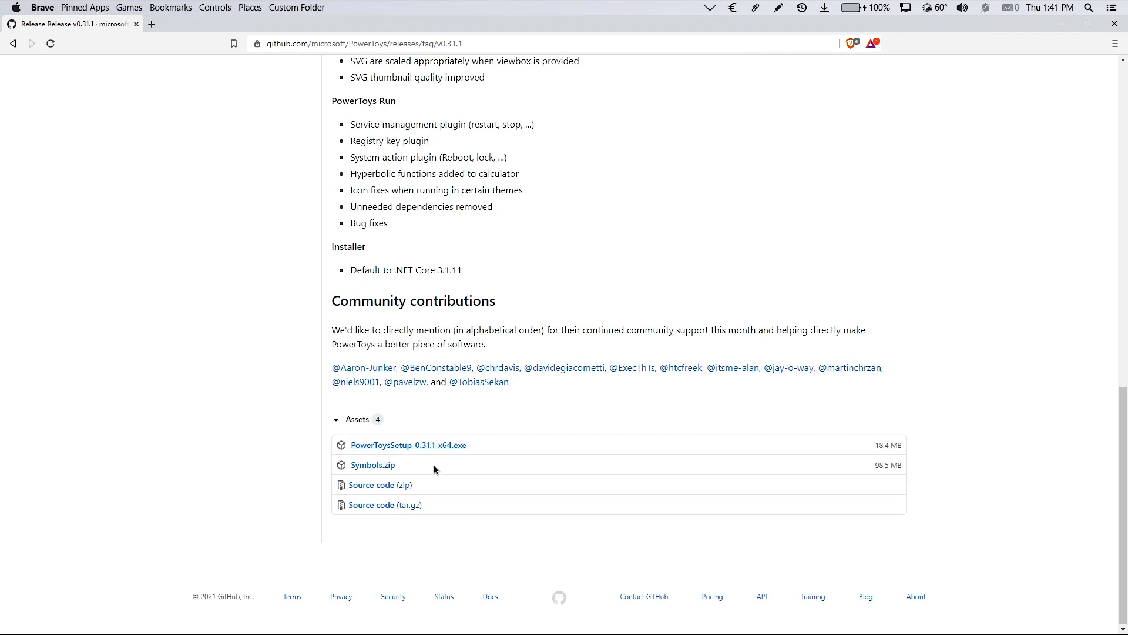
left_click(446, 448)
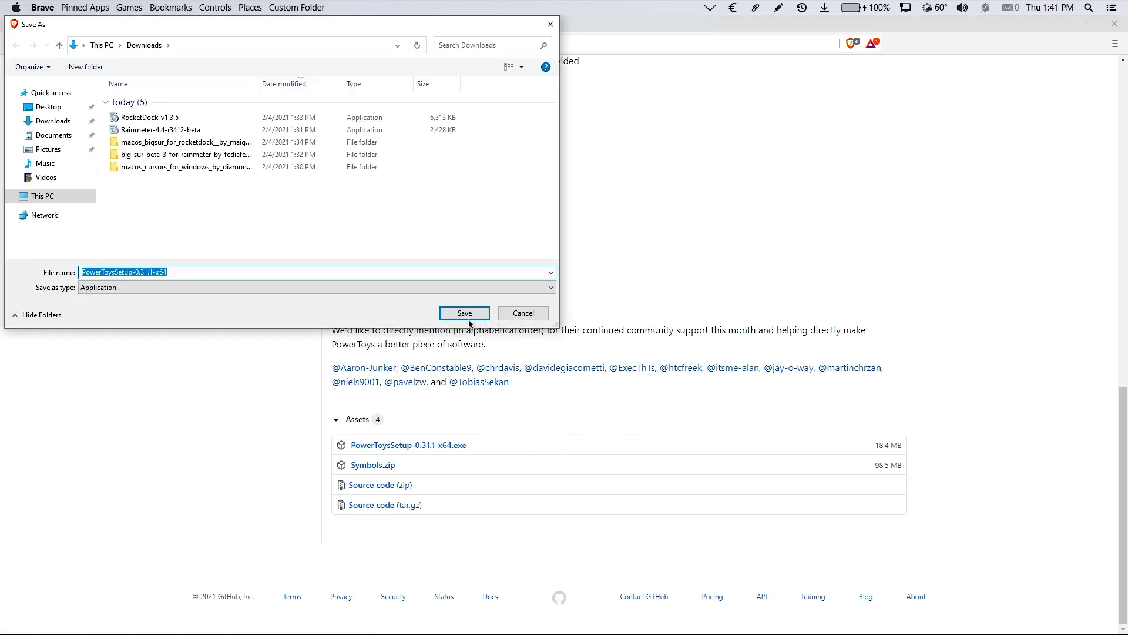
left_click(465, 313)
left_click(89, 612)
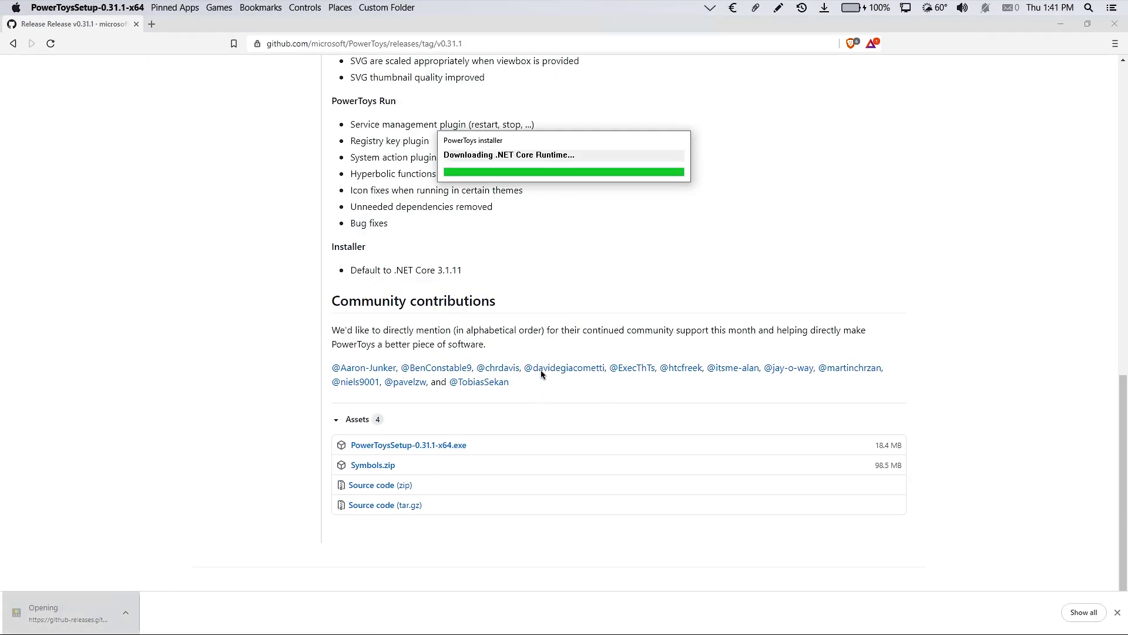
left_click(1114, 23)
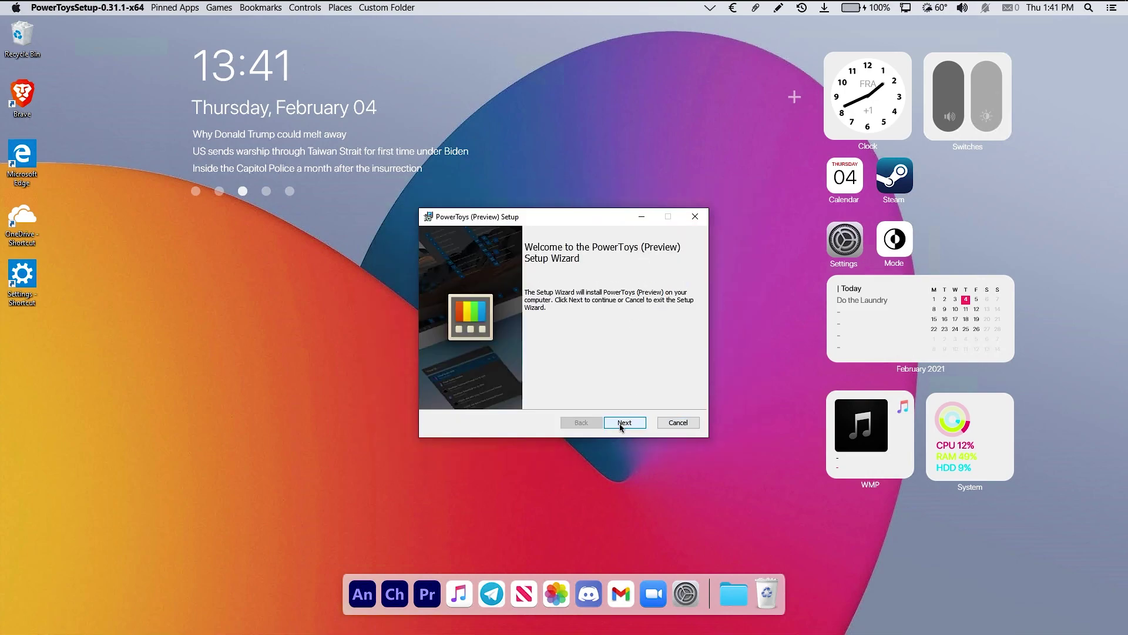
Install PowerToys with the license accepted and the default install folder.
left_click(621, 425)
left_click(626, 424)
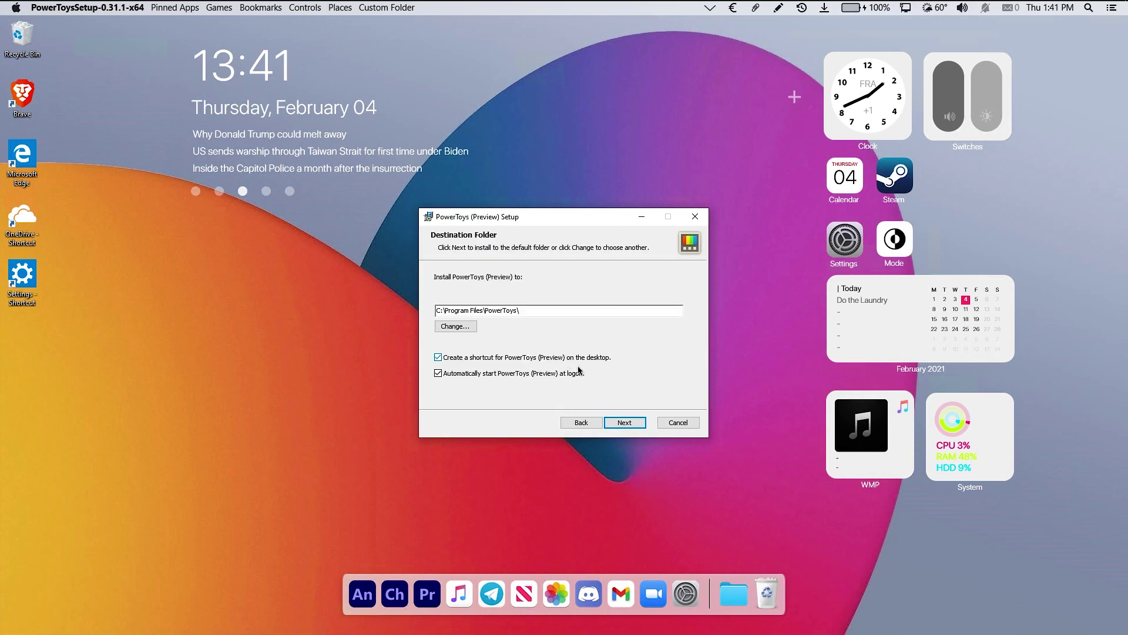
left_click(623, 422)
left_click(619, 421)
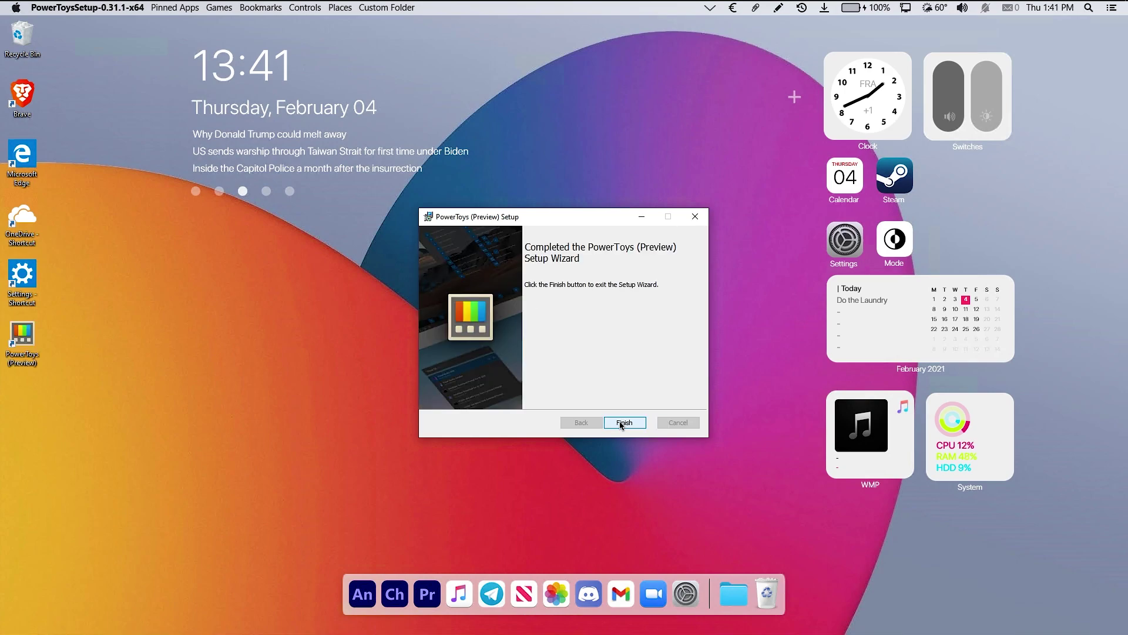
left_click(620, 423)
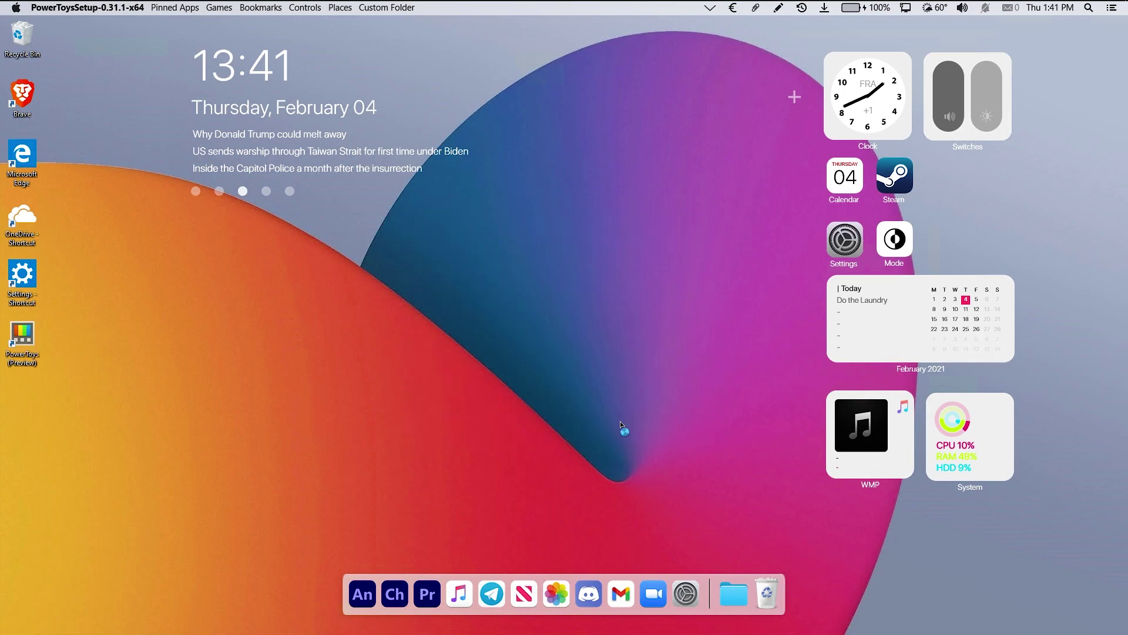
In PowerToys Settings, turn off Color Picker plus SVG preview, Markdown preview and SVG thumbnails.
double_click(22, 338)
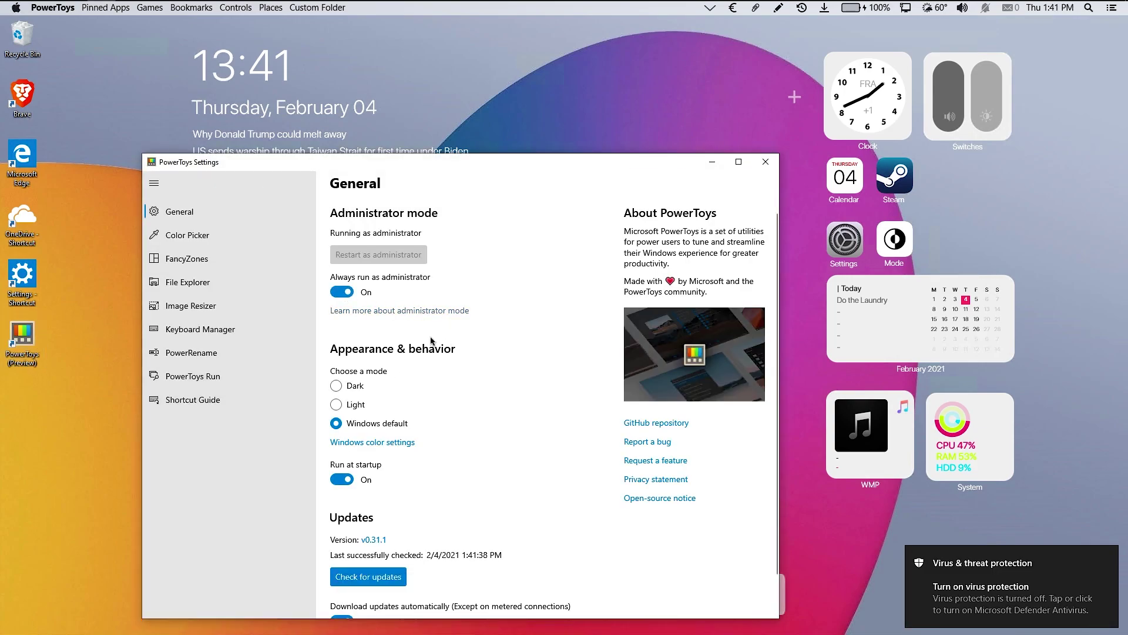
left_click(215, 234)
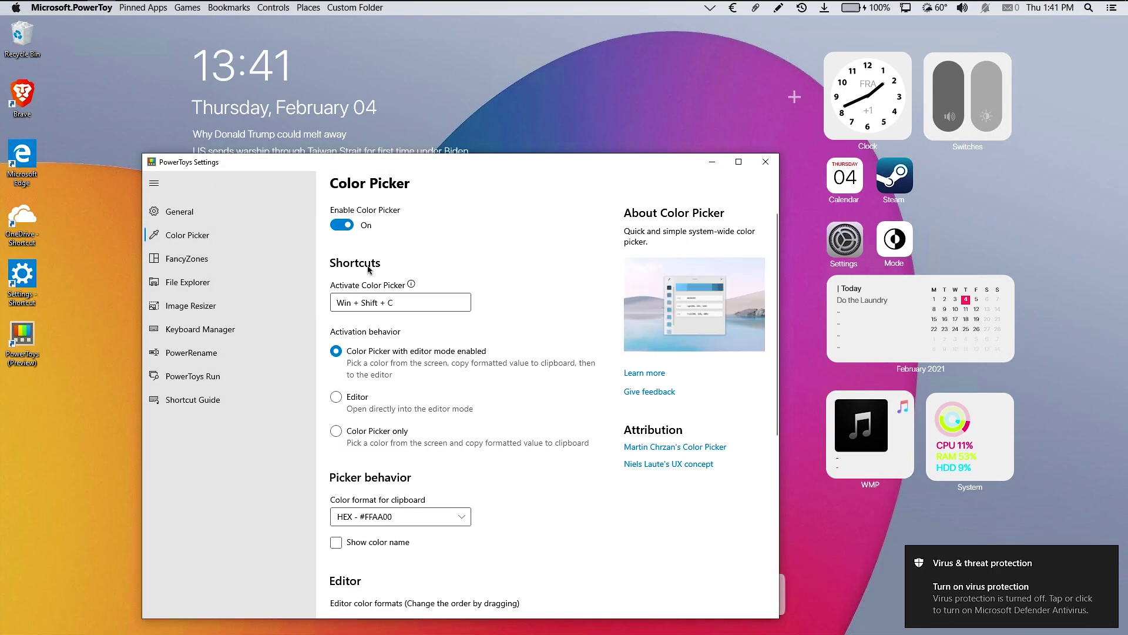
left_click(342, 225)
left_click(279, 262)
left_click(276, 282)
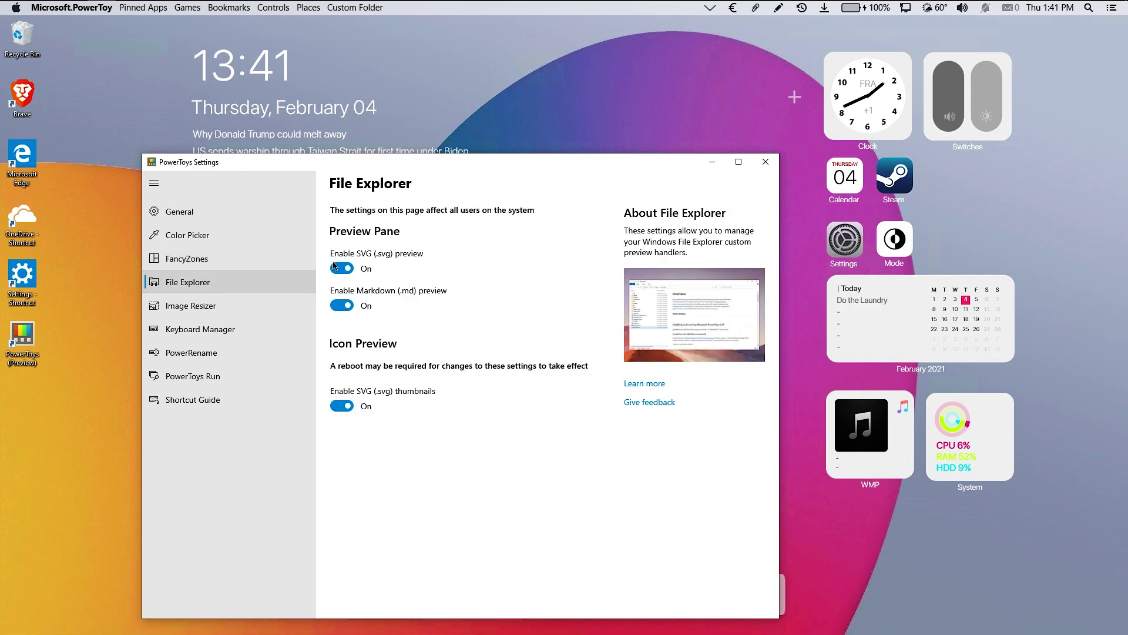
left_click(338, 268)
left_click(342, 305)
left_click(347, 406)
Turn off Image Resizer, Keyboard Manager, PowerRename and Shortcut Guide; check PowerToys Run's shortcut.
left_click(230, 302)
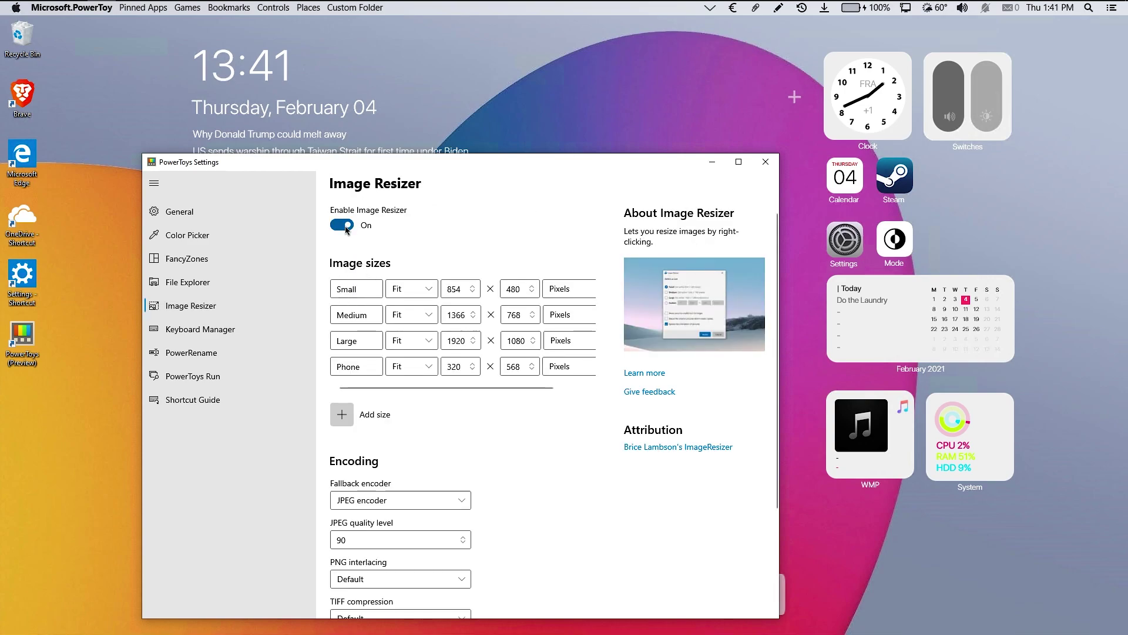
left_click(343, 228)
left_click(249, 327)
left_click(179, 353)
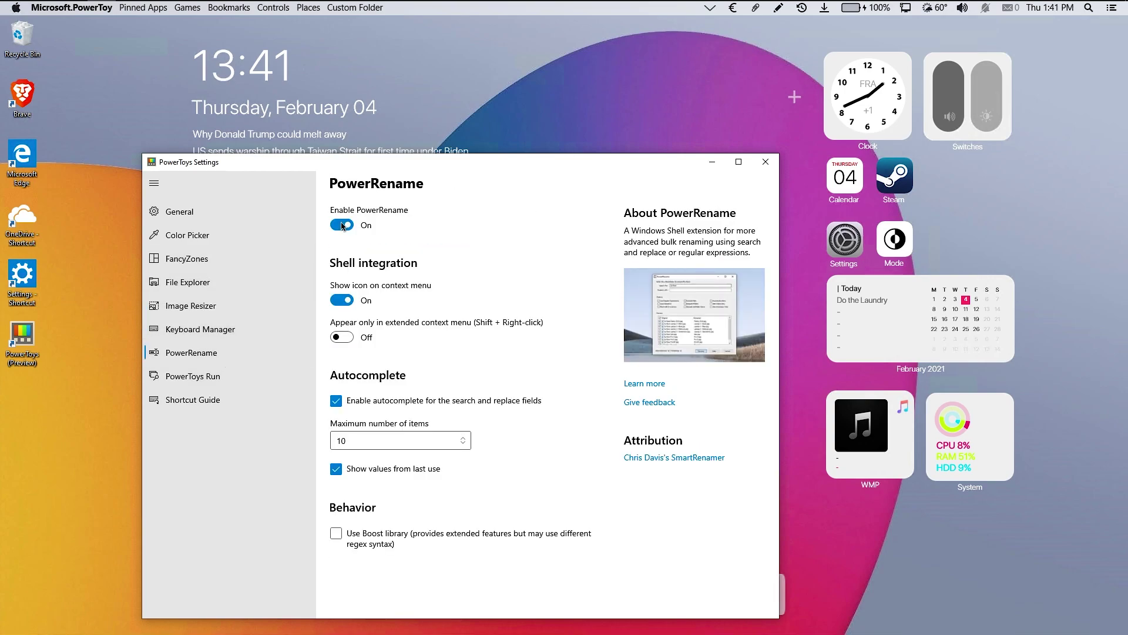
left_click(342, 225)
left_click(194, 399)
left_click(342, 225)
left_click(269, 374)
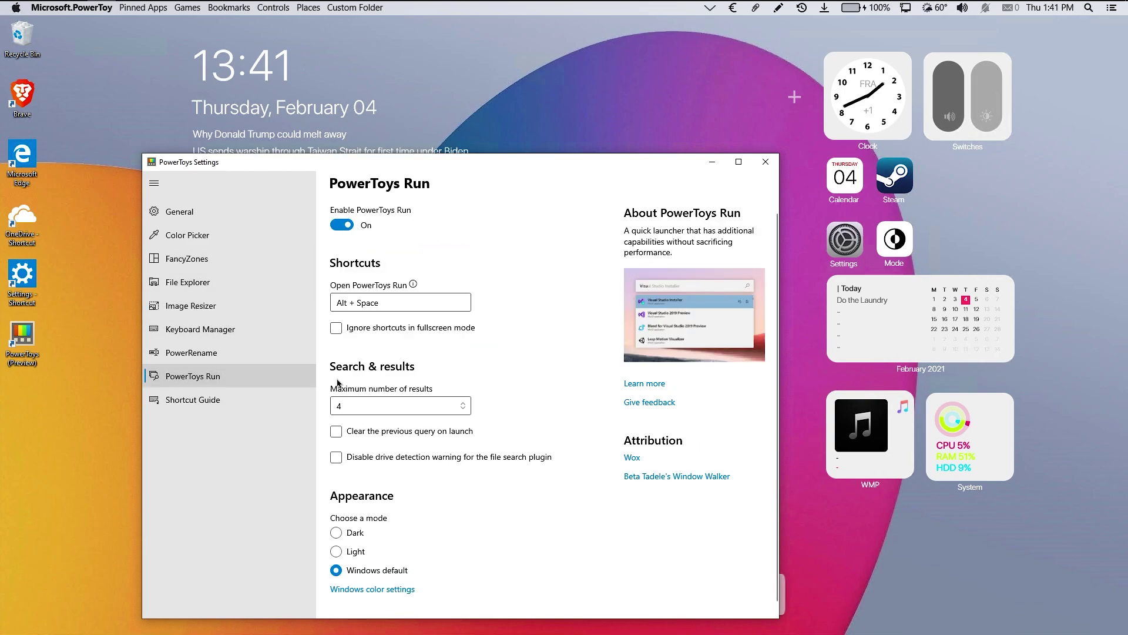
left_click(391, 302)
left_click(546, 375)
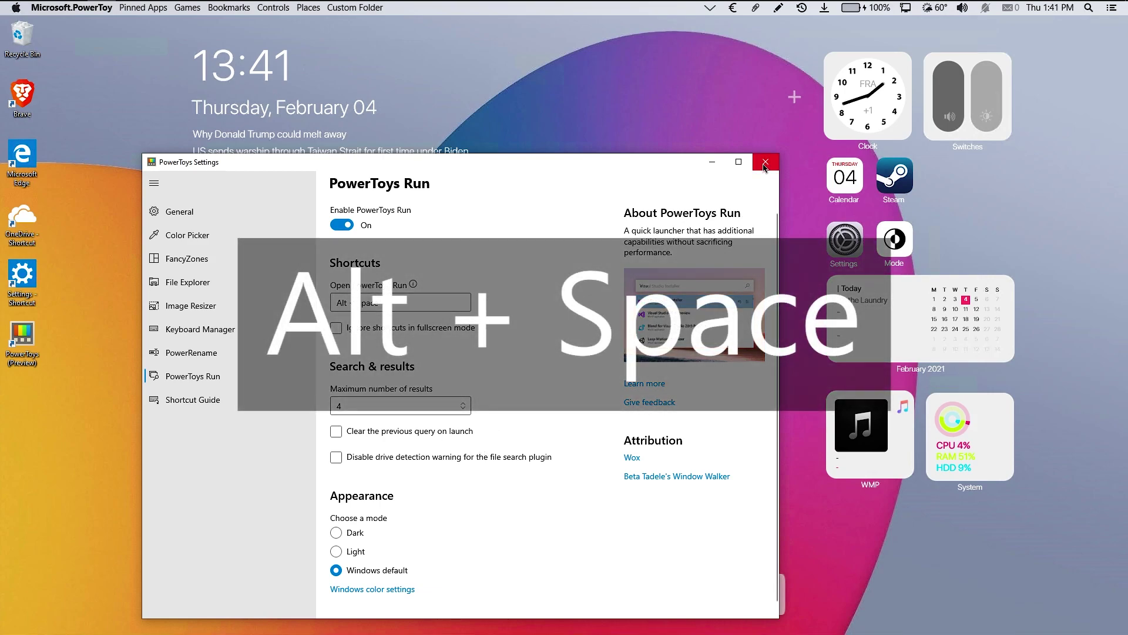
Close PowerToys Settings, launch Brave via Alt+Space 'brave' in PowerToys Run, then close Brave.
left_click(765, 162)
key("alt+space")
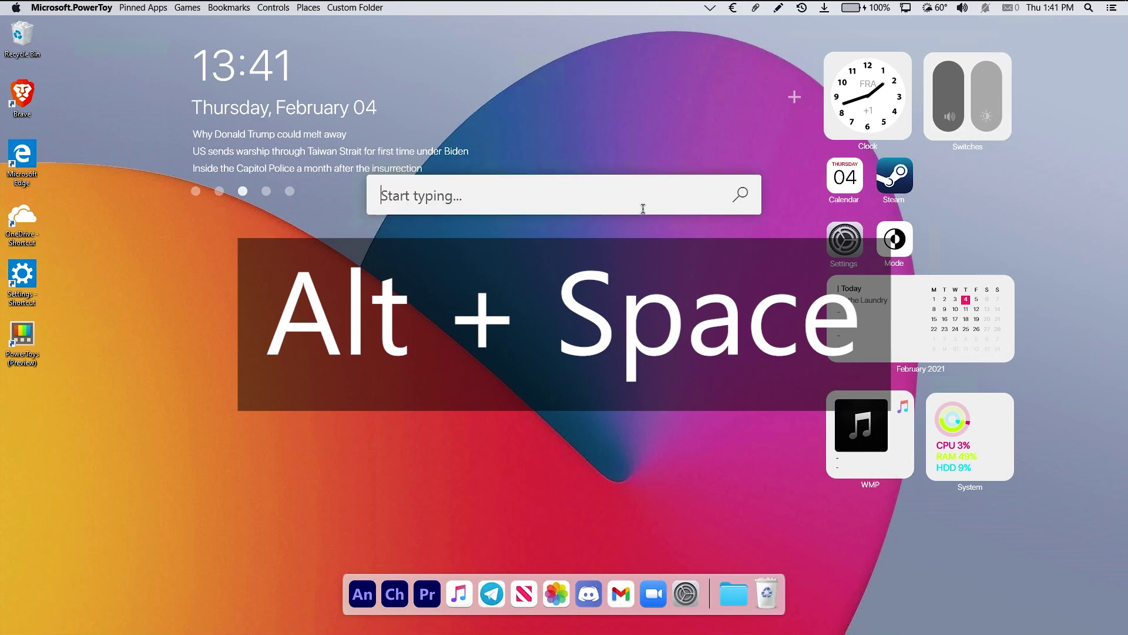
type("brave")
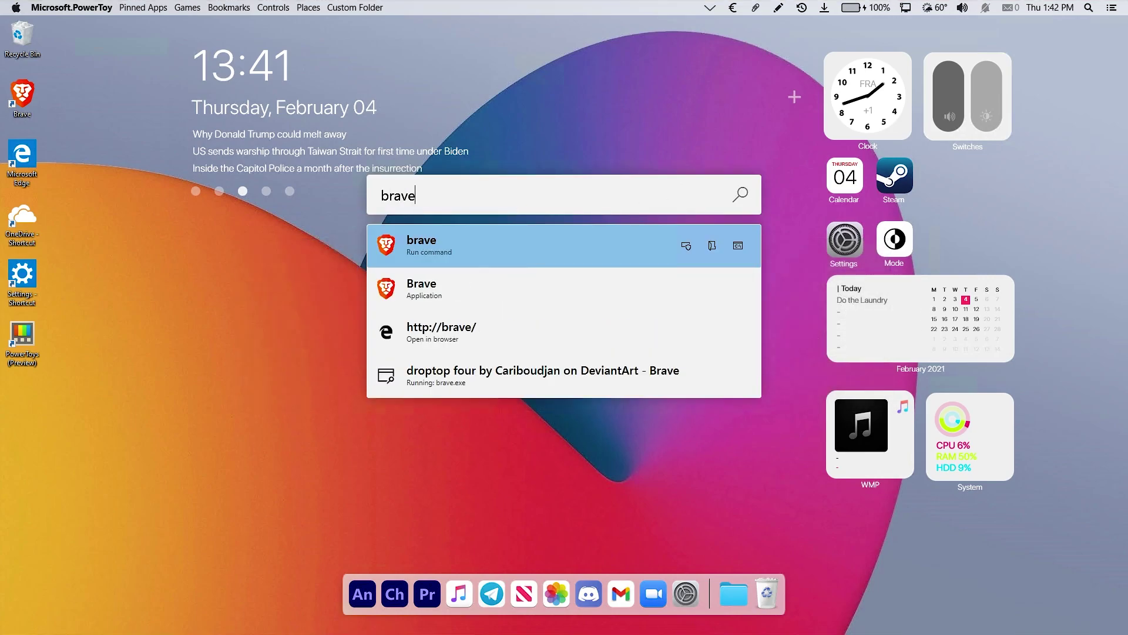
key("Return")
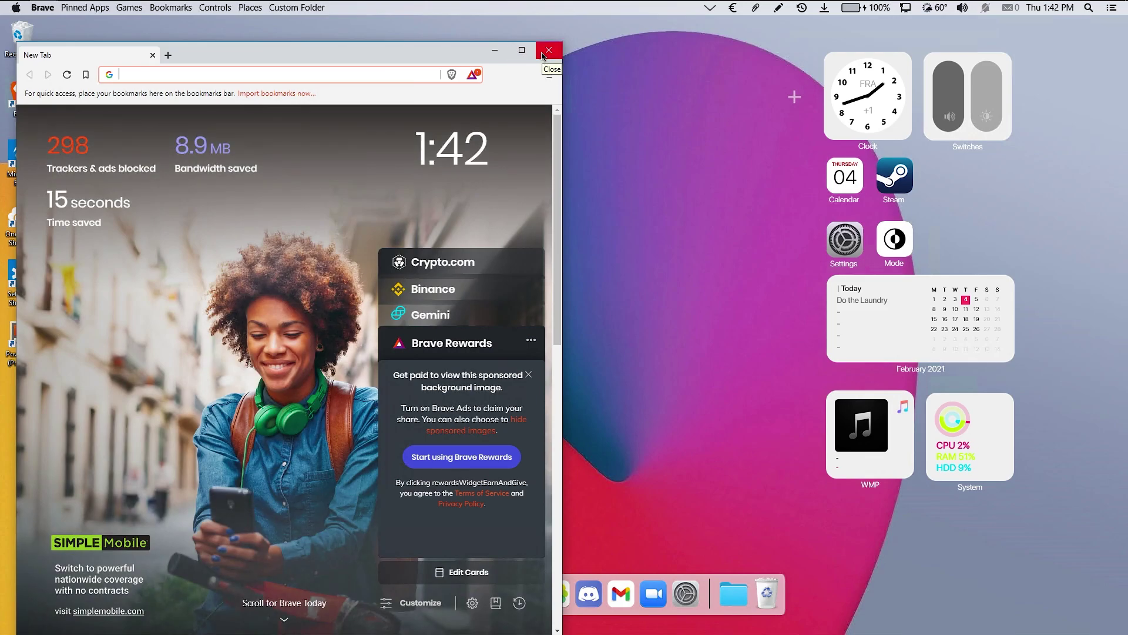
left_click(546, 52)
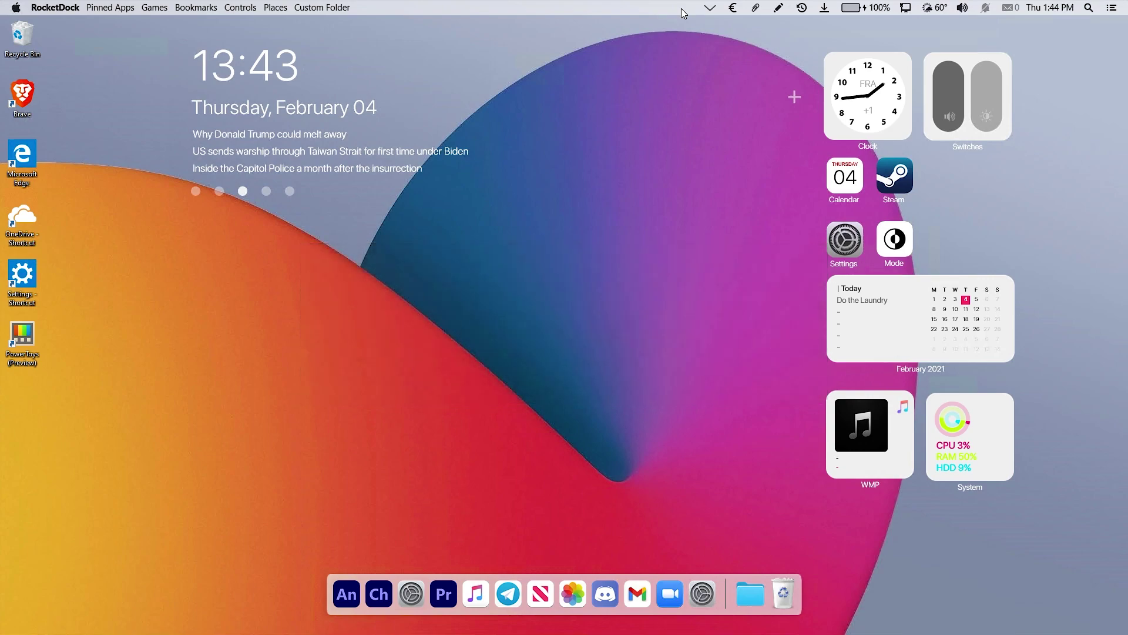
Paste the Wallpaper file onto the desktop and set it as the desktop background.
right_click(260, 299)
left_click(295, 350)
right_click(302, 341)
left_click(399, 361)
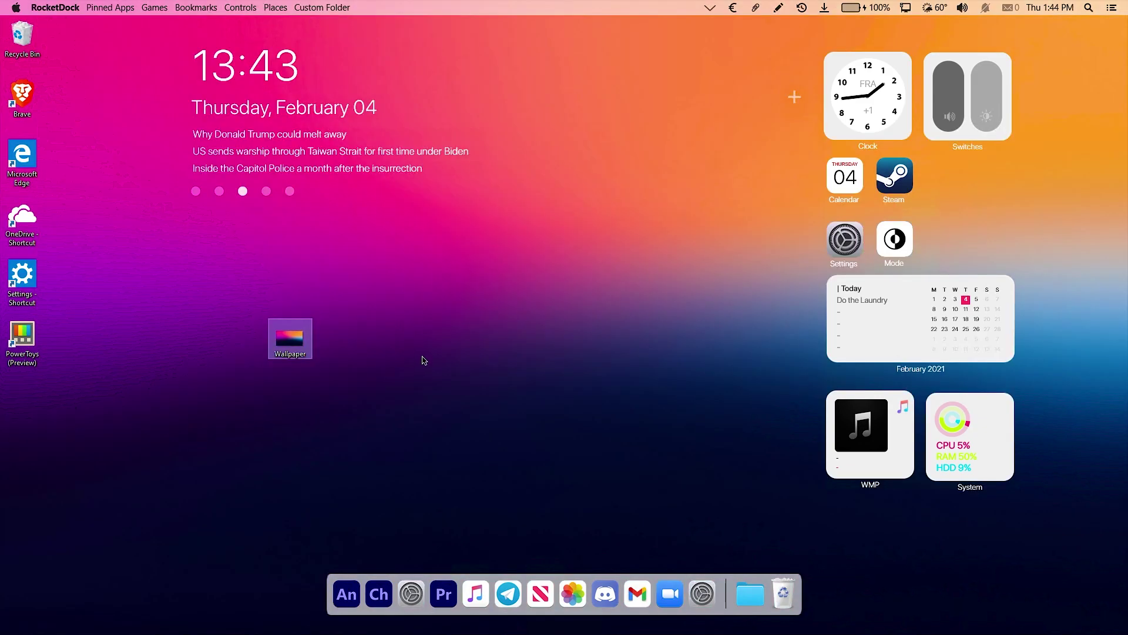
Hide all desktop icons and move the clock and headlines widget down-left.
right_click(423, 356)
mouse_move(484, 364)
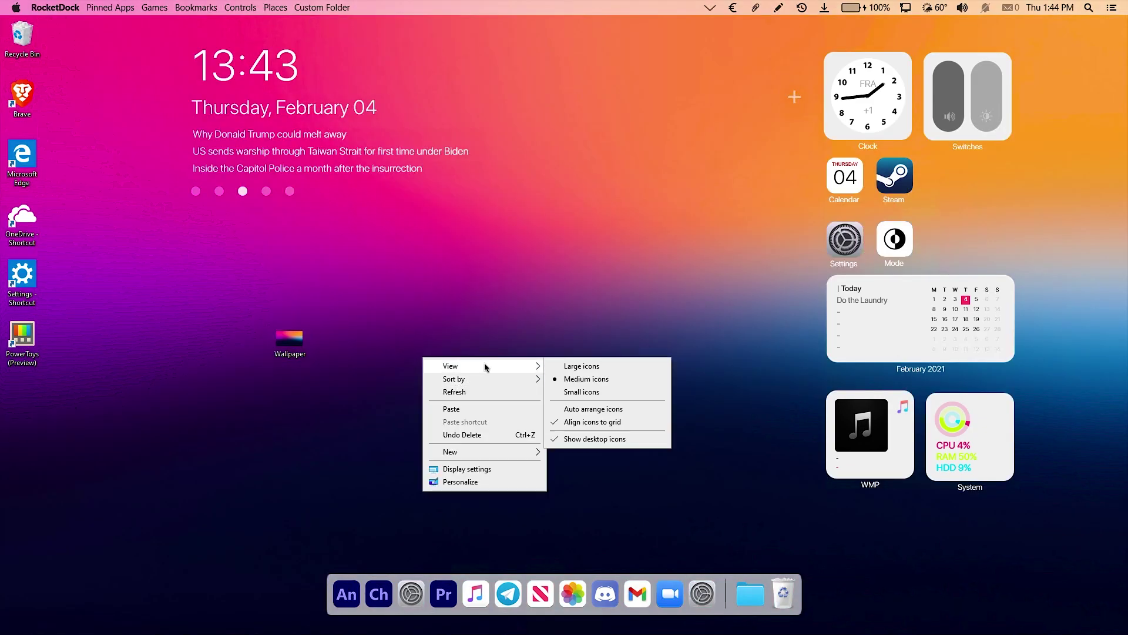
left_click(606, 441)
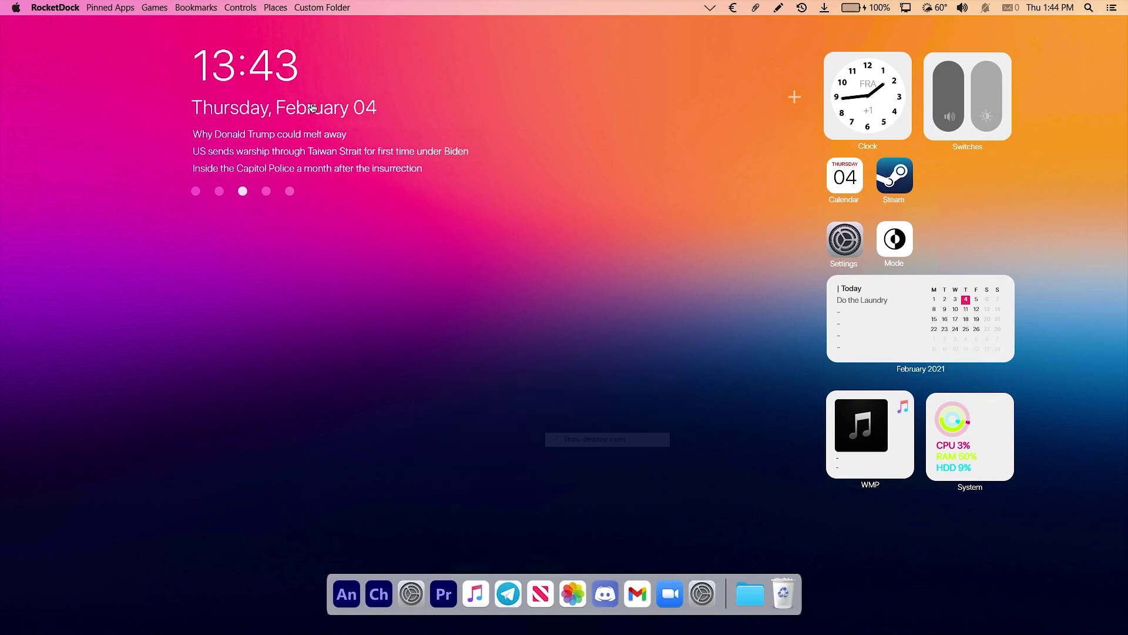
left_click_drag(287, 81, 179, 133)
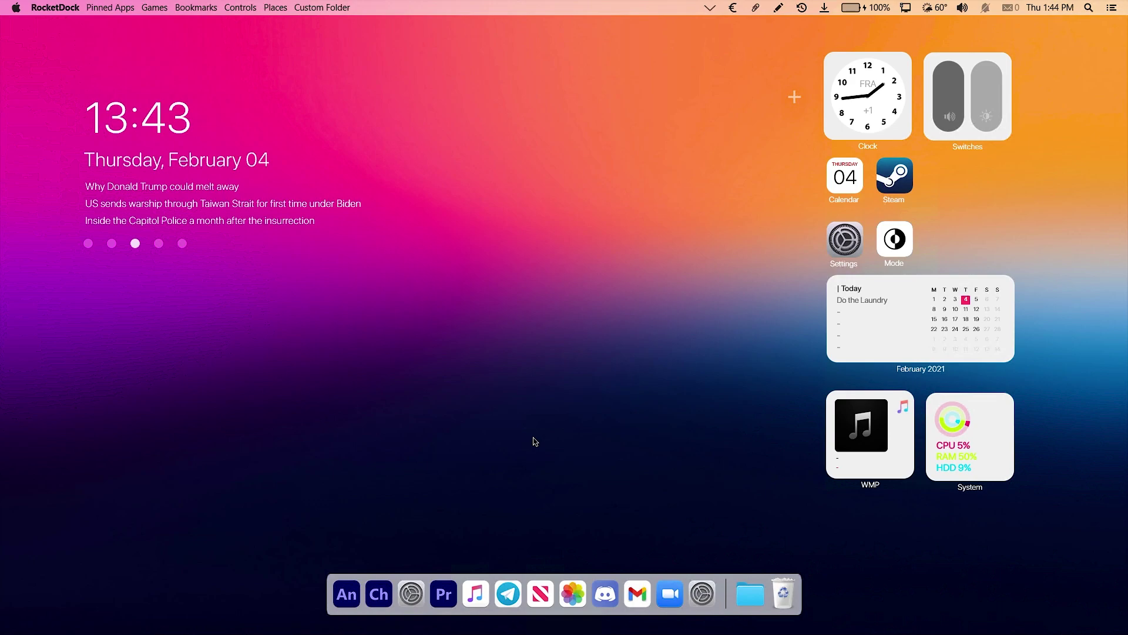
Reopen PowerToys Run with Alt+Space and delete the old 'brave' query.
key("alt+space")
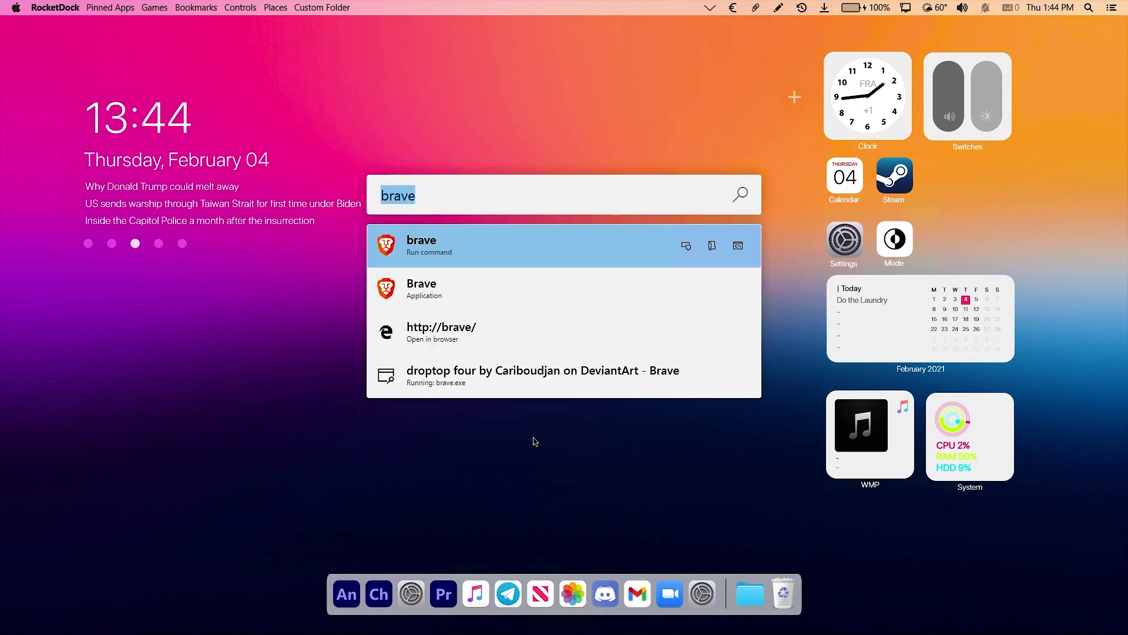
key("BackSpace")
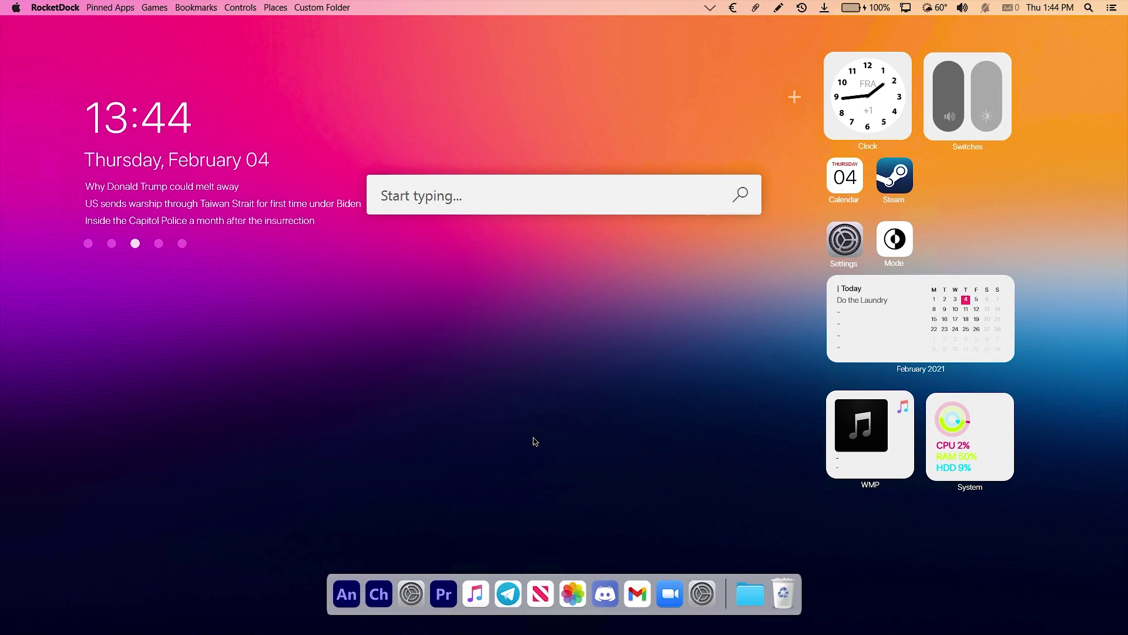